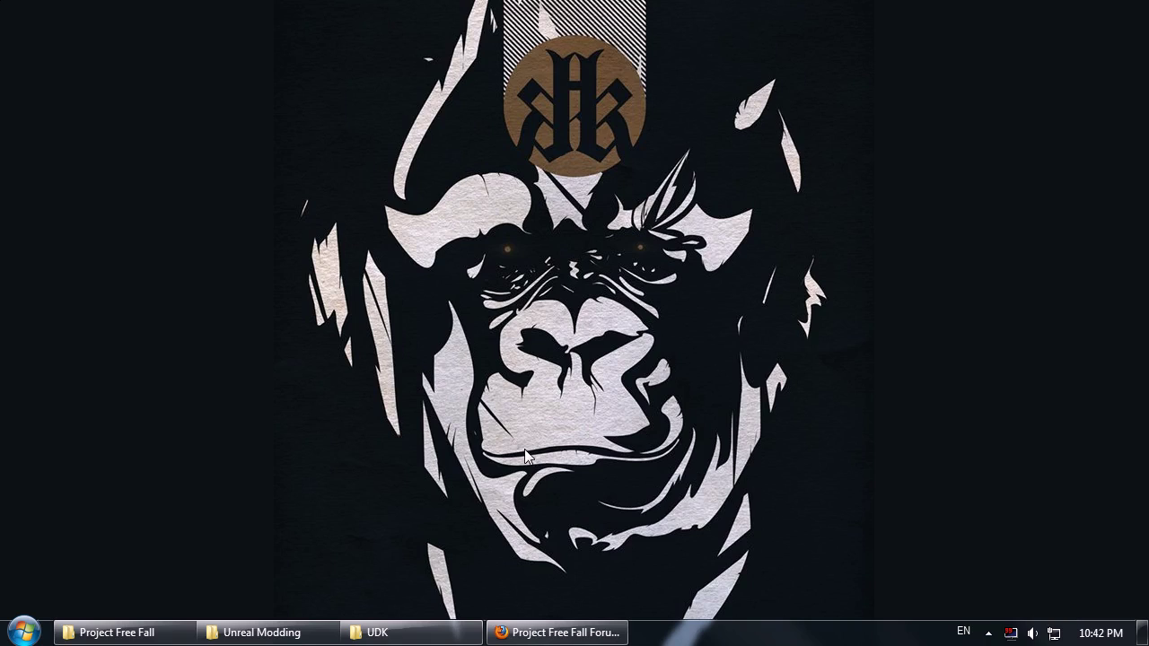
# - Run UDKInstall-2012-01-BETA.exe from the Unreal Modding folder and accept the UDK license agreement
pyautogui.click(261, 631)
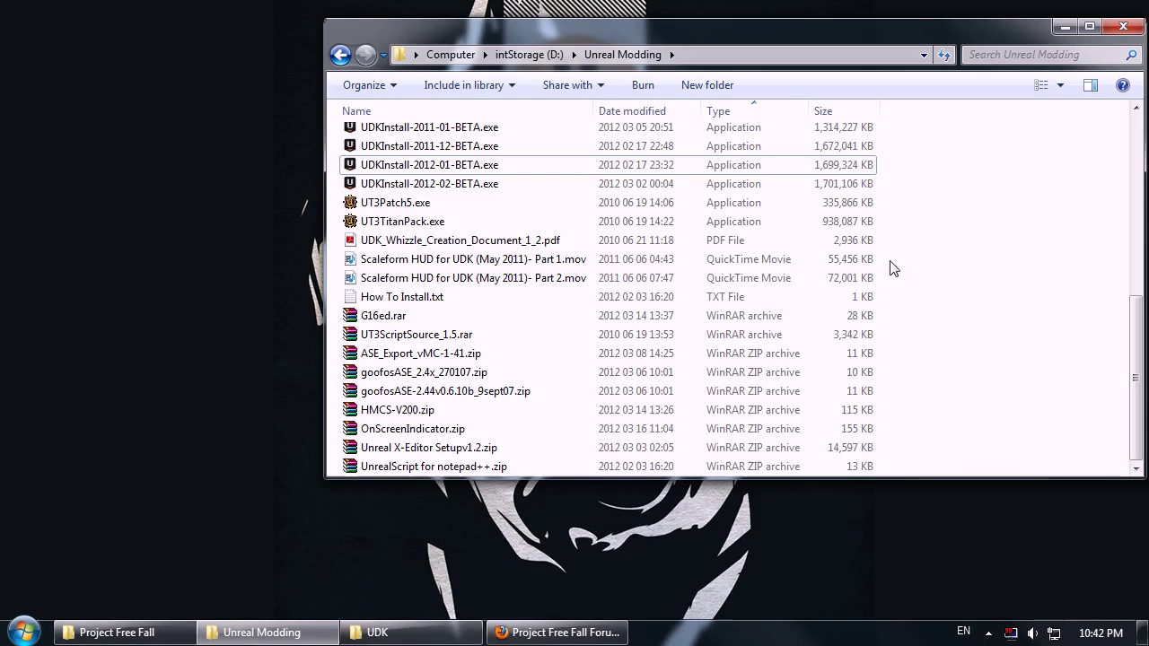
pyautogui.click(440, 167)
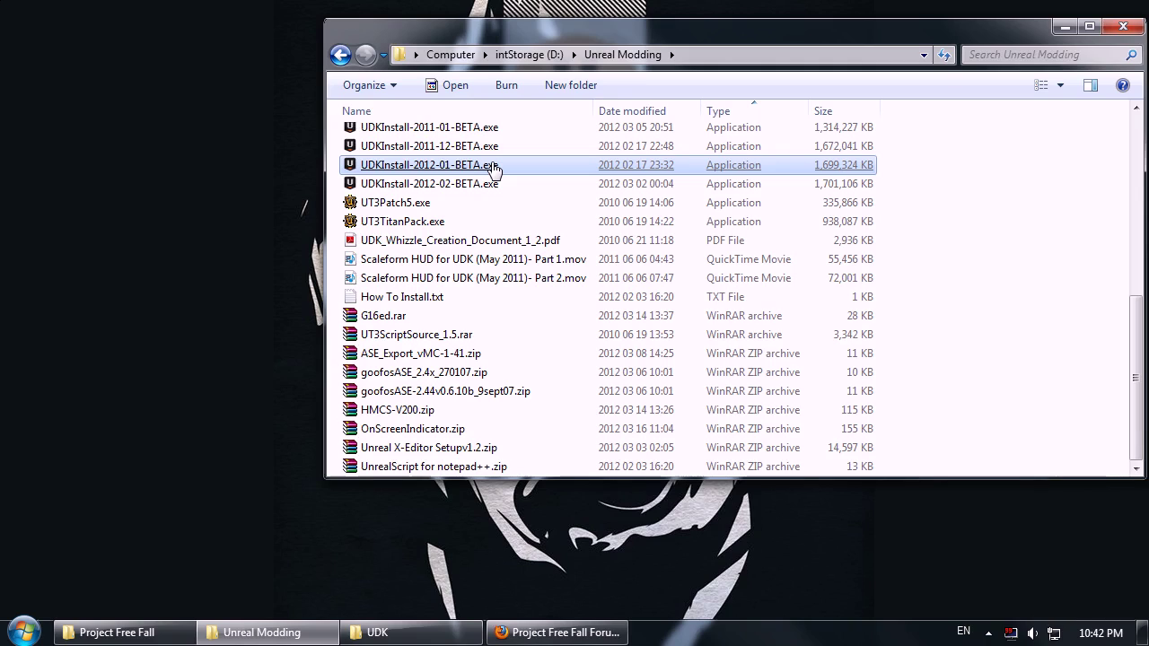
pyautogui.doubleClick(493, 166)
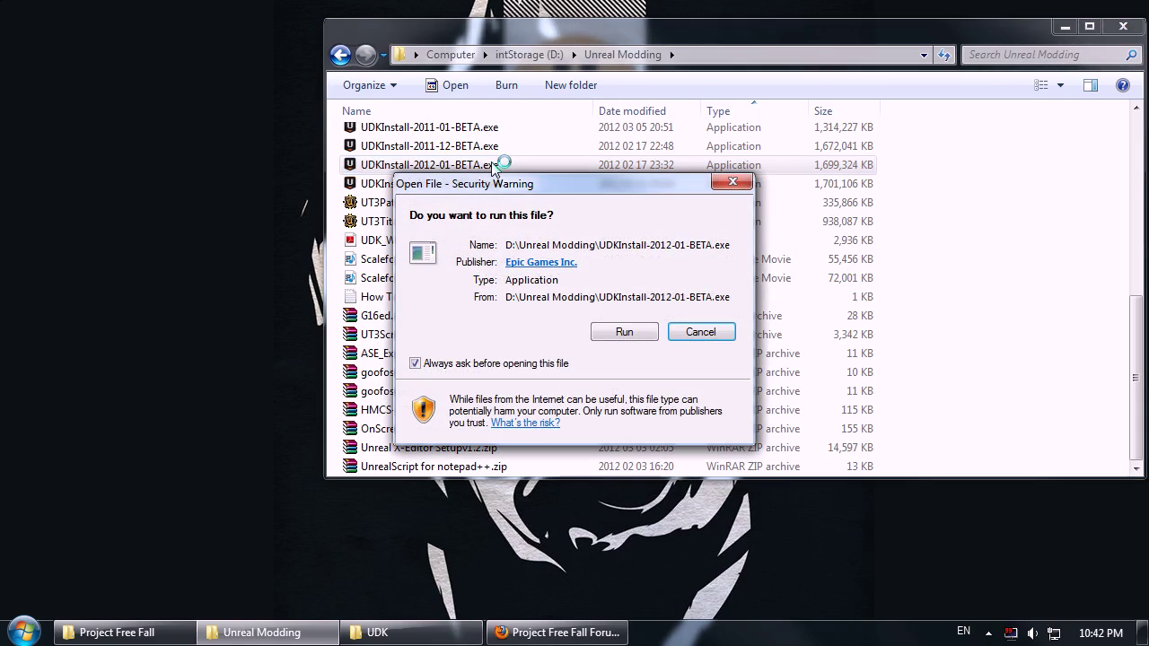
pyautogui.click(626, 332)
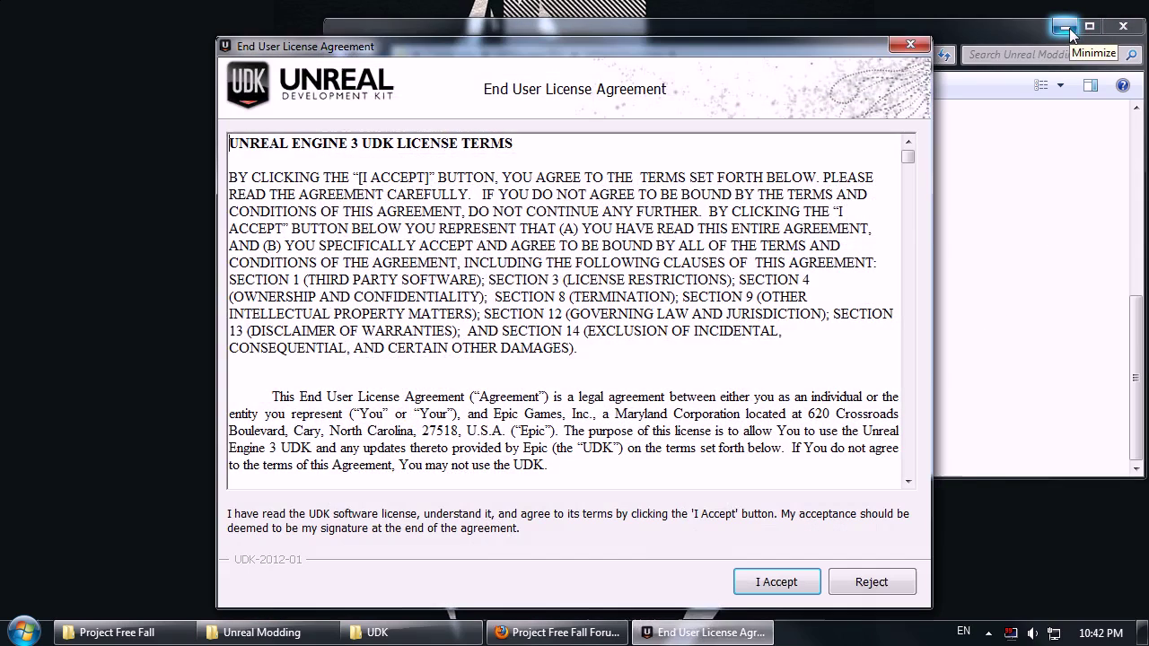
pyautogui.click(1067, 28)
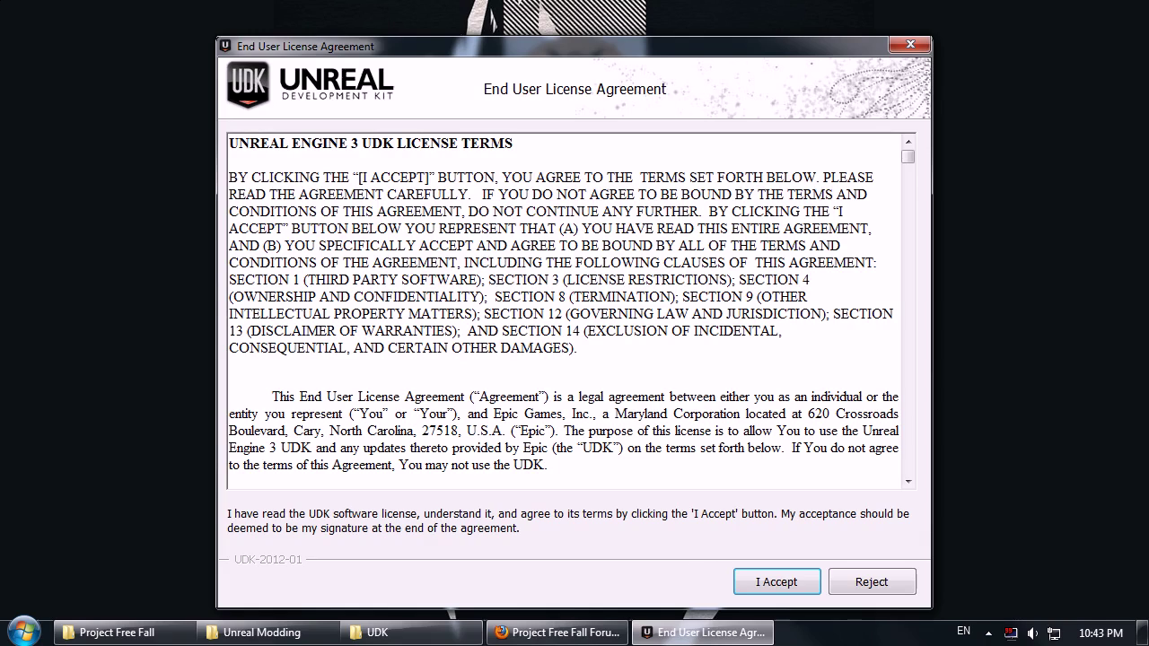
pyautogui.click(774, 574)
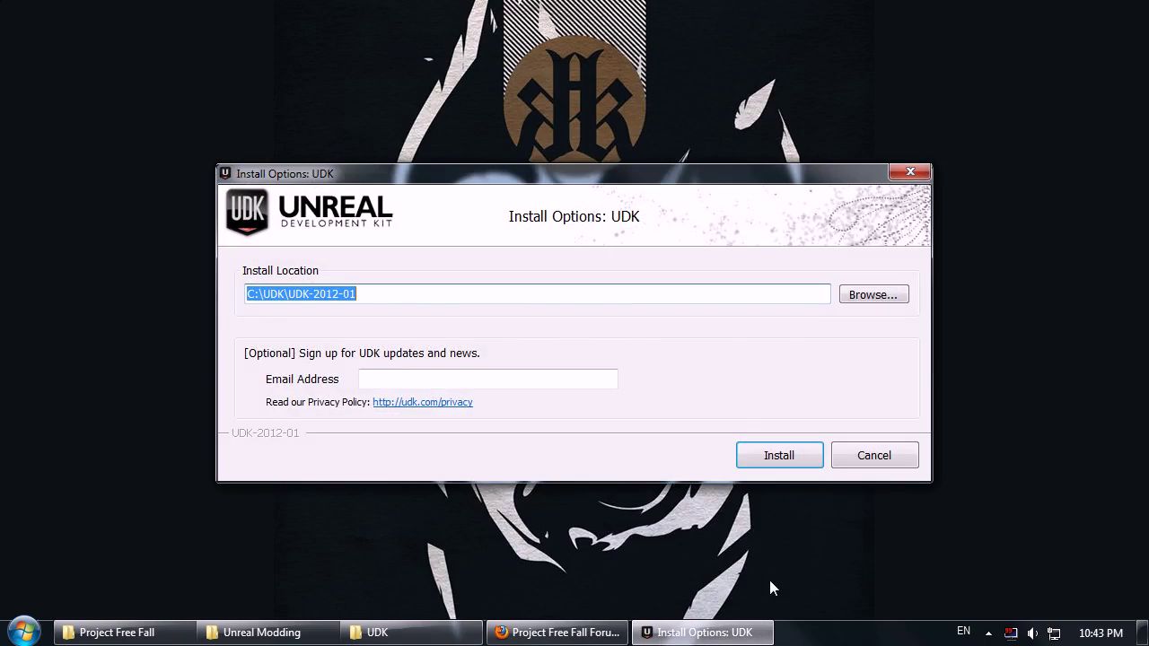
# - Set the install location to D:\UDK\UDK-2012-01 Mod Build and start the UDK installation
pyautogui.click(358, 294)
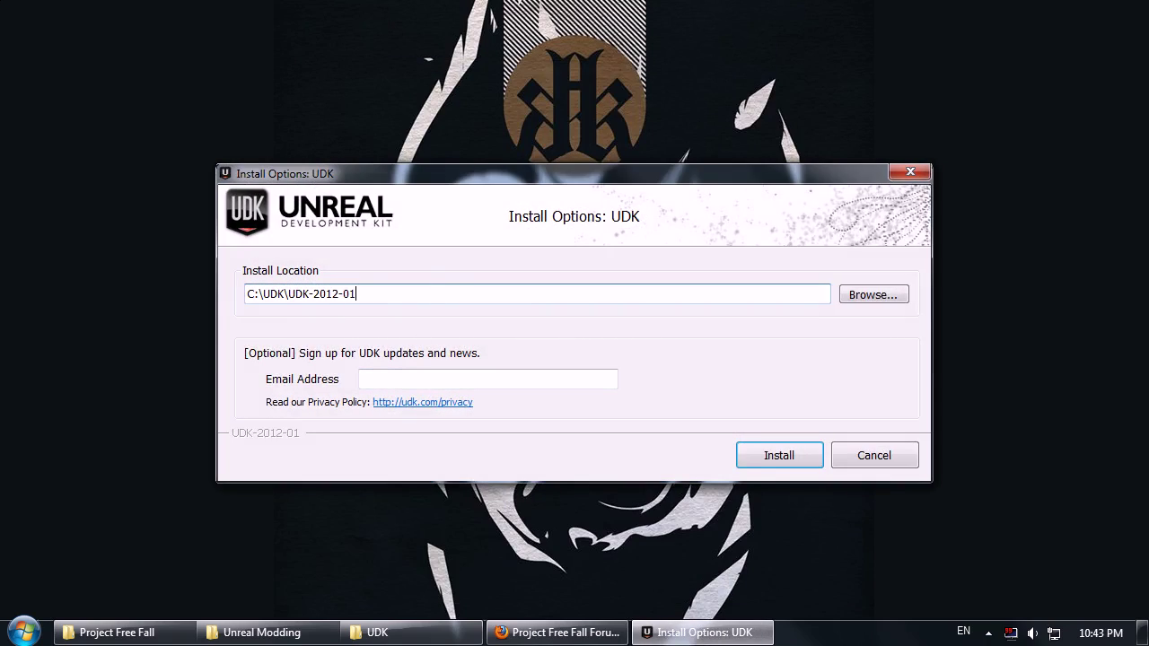
pyautogui.press('Delete')
pyautogui.write('D')
pyautogui.click(778, 455)
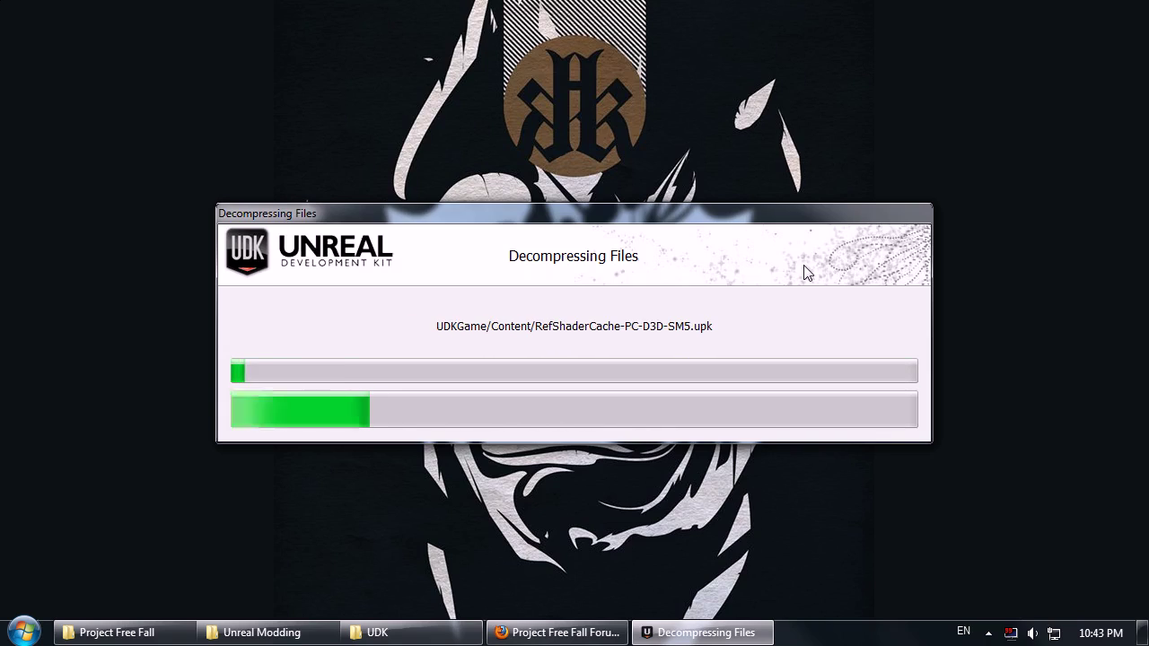
# - Switch to Firefox to read the "Ski script?" topic on the Project Free Fall forums during the installation
pyautogui.click(588, 635)
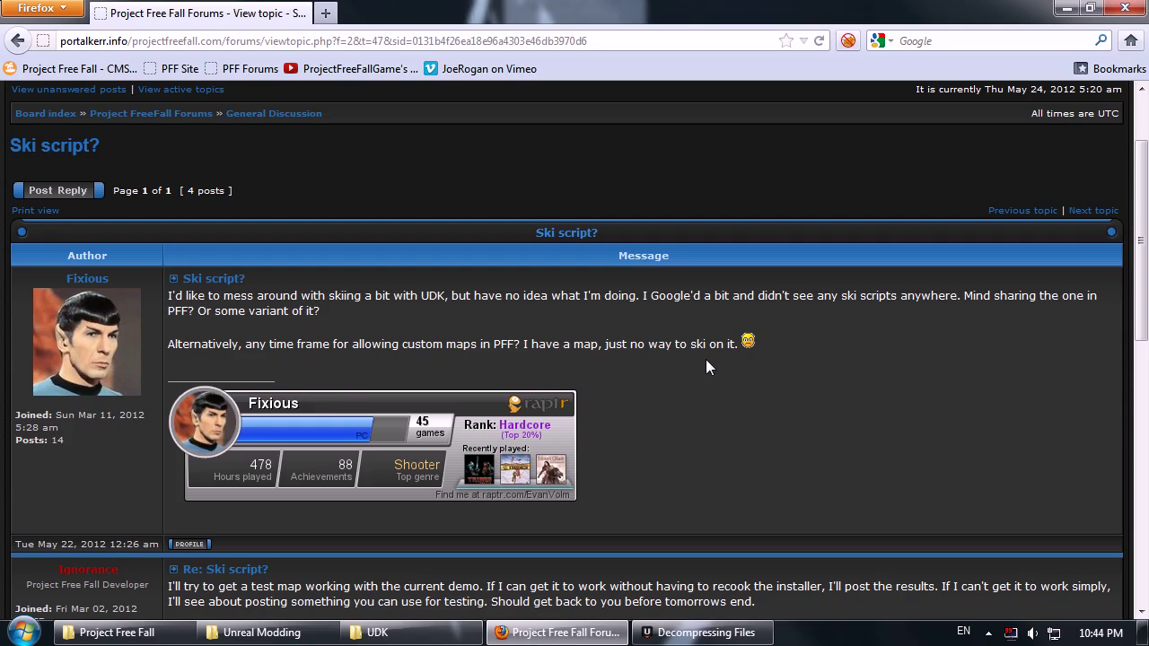
pyautogui.click(557, 632)
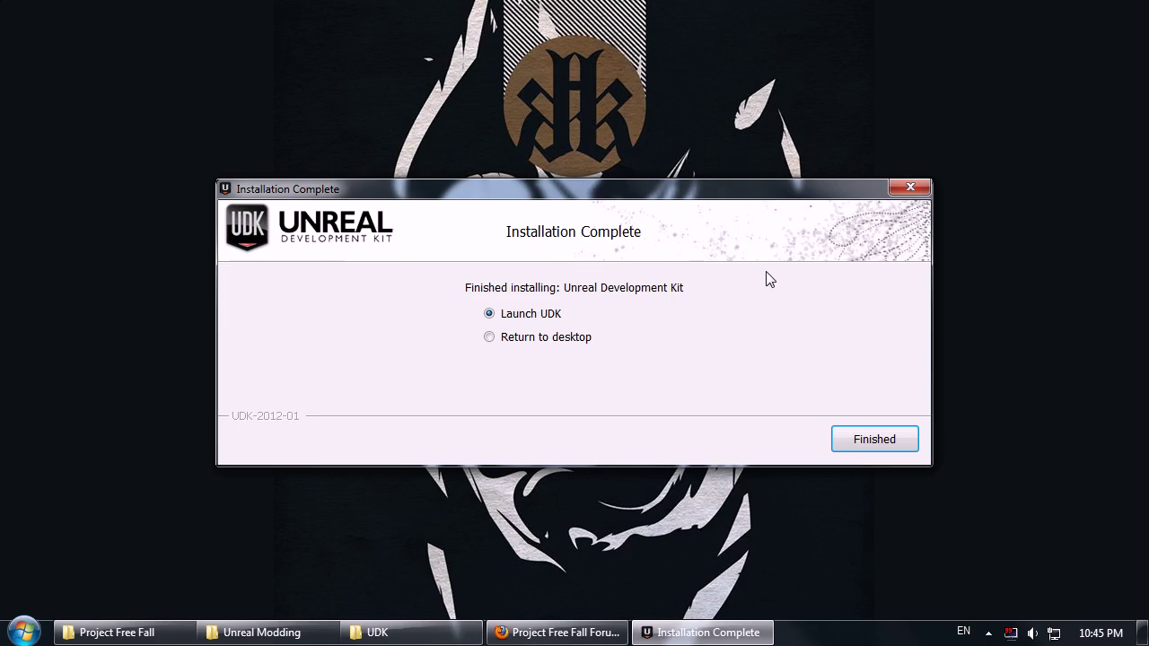
# - Finish the UDK installer with the option to return to the desktop instead of launching UDK
pyautogui.click(489, 337)
pyautogui.click(866, 439)
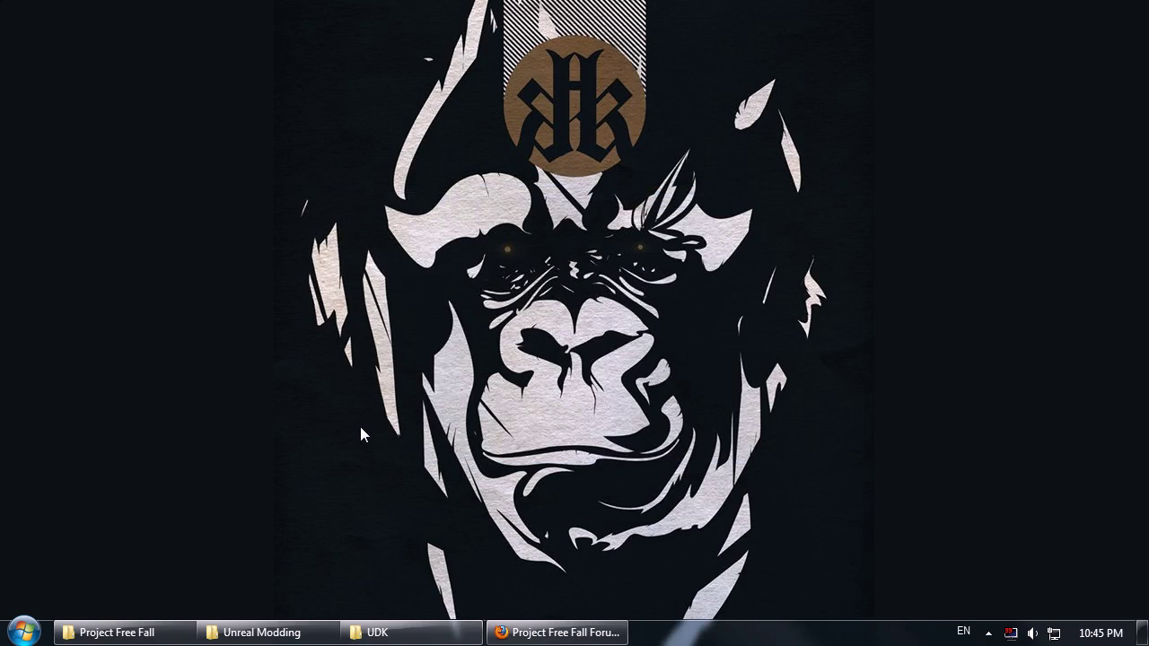
# - Copy PFF UDK Source 2012 05 22.zip from the Project Free Fall folder into the UDK-2012-01 Mod Build folder
pyautogui.click(150, 631)
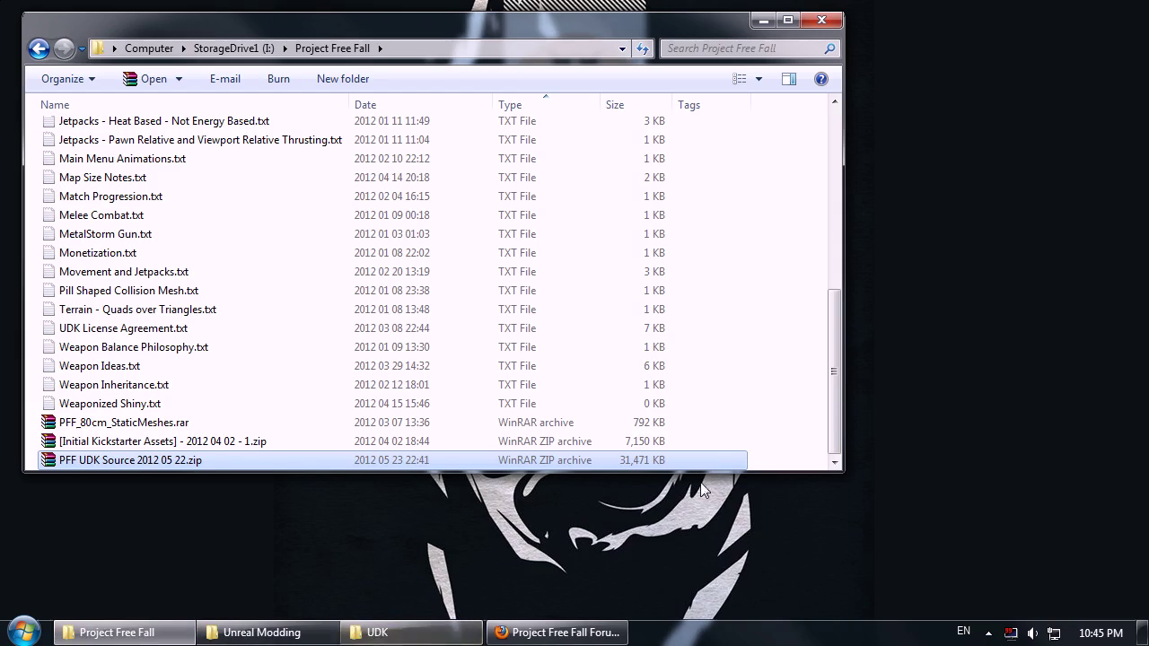
pyautogui.rightClick(160, 457)
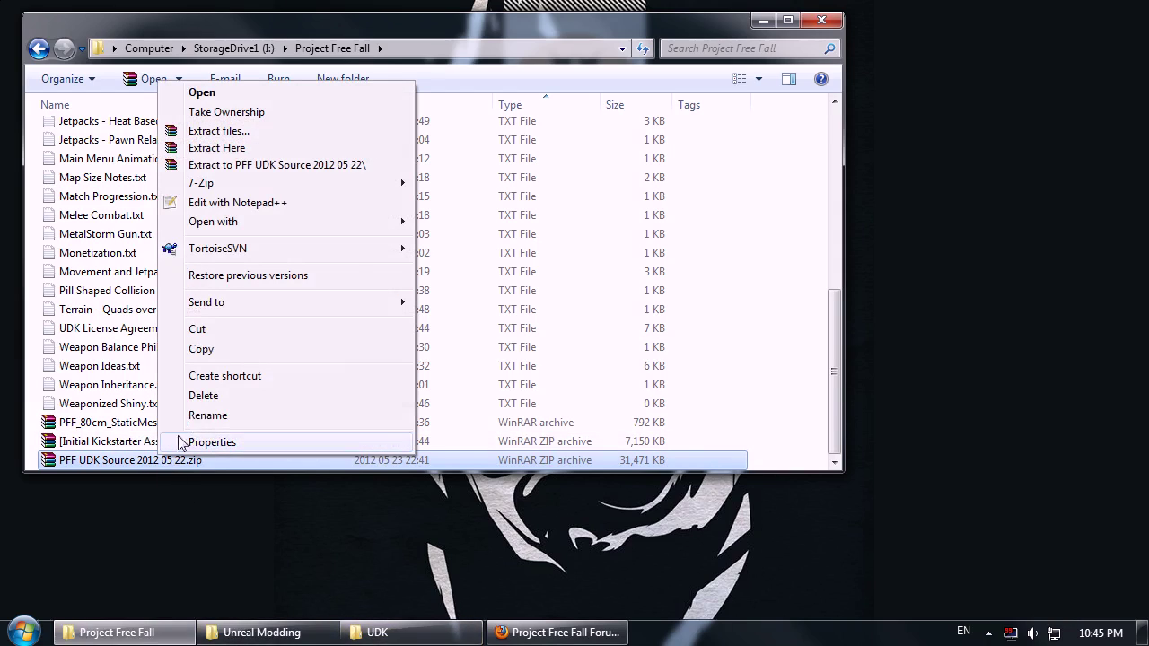
pyautogui.click(201, 348)
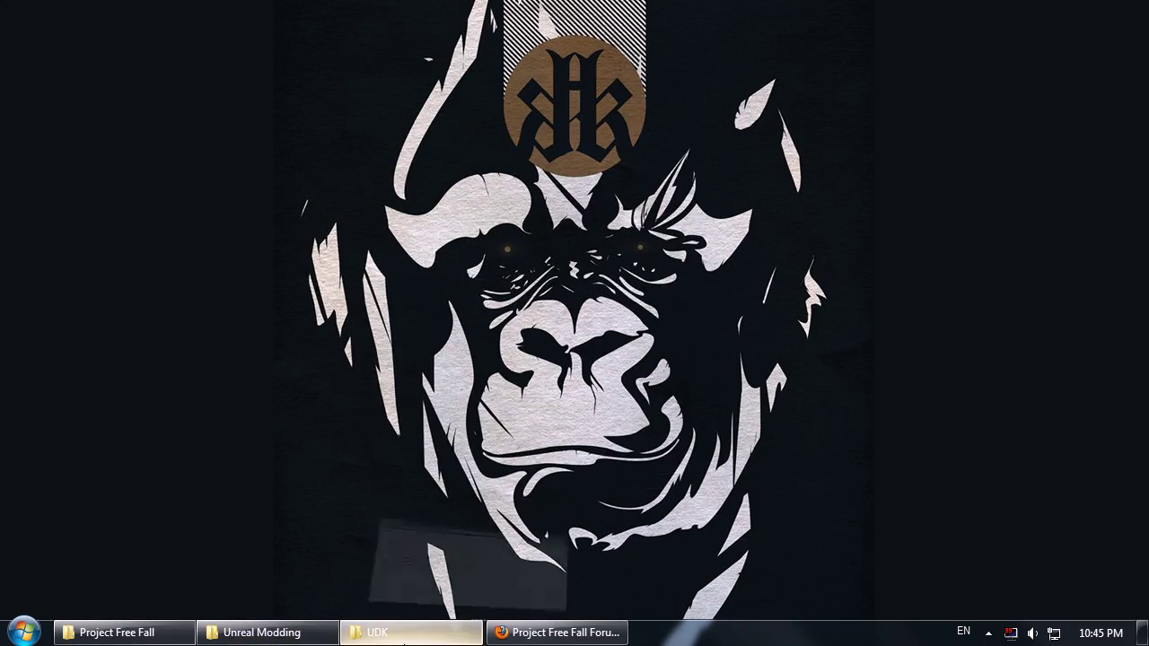
pyautogui.click(404, 634)
pyautogui.doubleClick(448, 231)
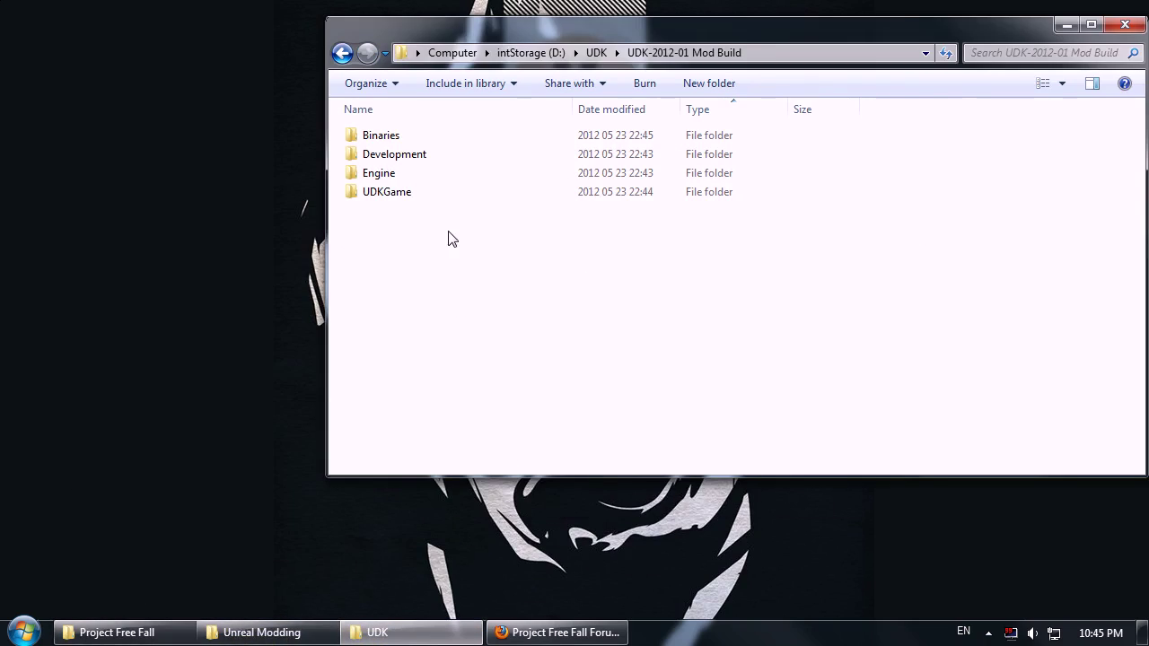
pyautogui.rightClick(448, 281)
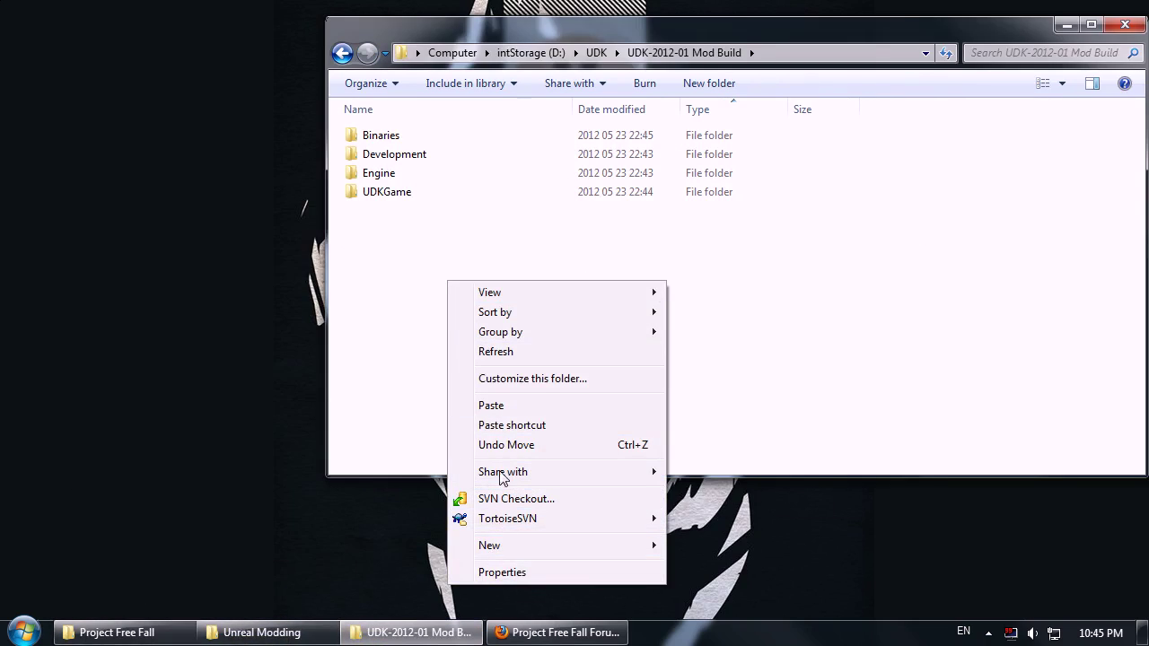
pyautogui.click(500, 404)
# - Extract the PFF UDK Source archive directly into the UDK-2012-01 Mod Build folder, replacing all existing files
pyautogui.rightClick(475, 215)
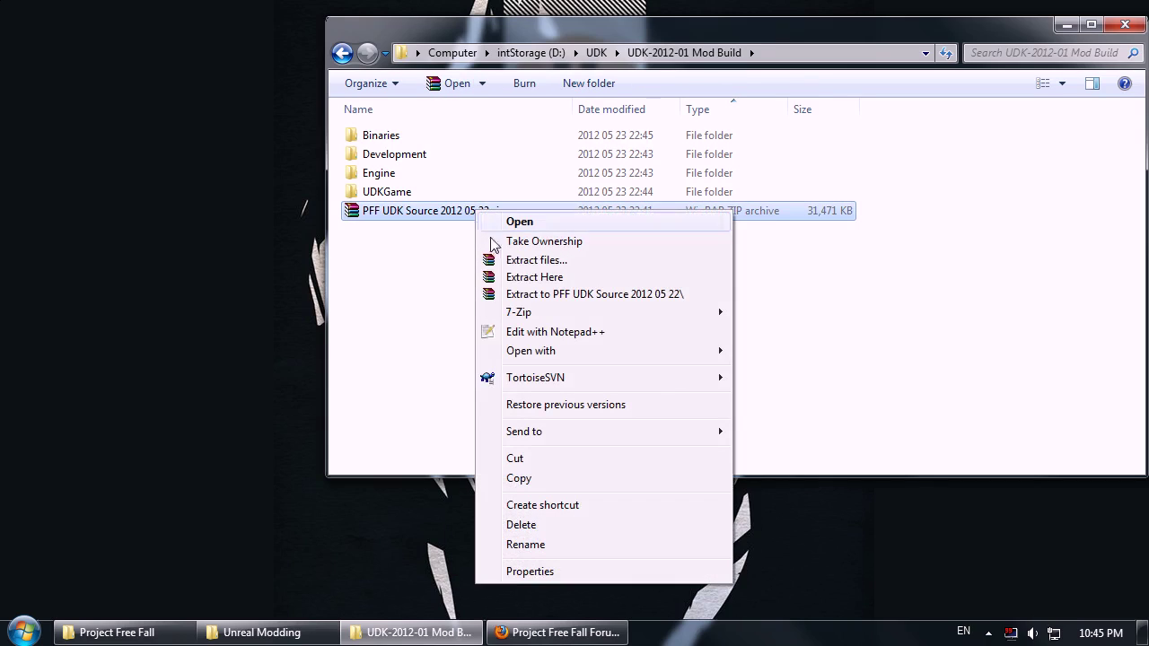
pyautogui.click(537, 277)
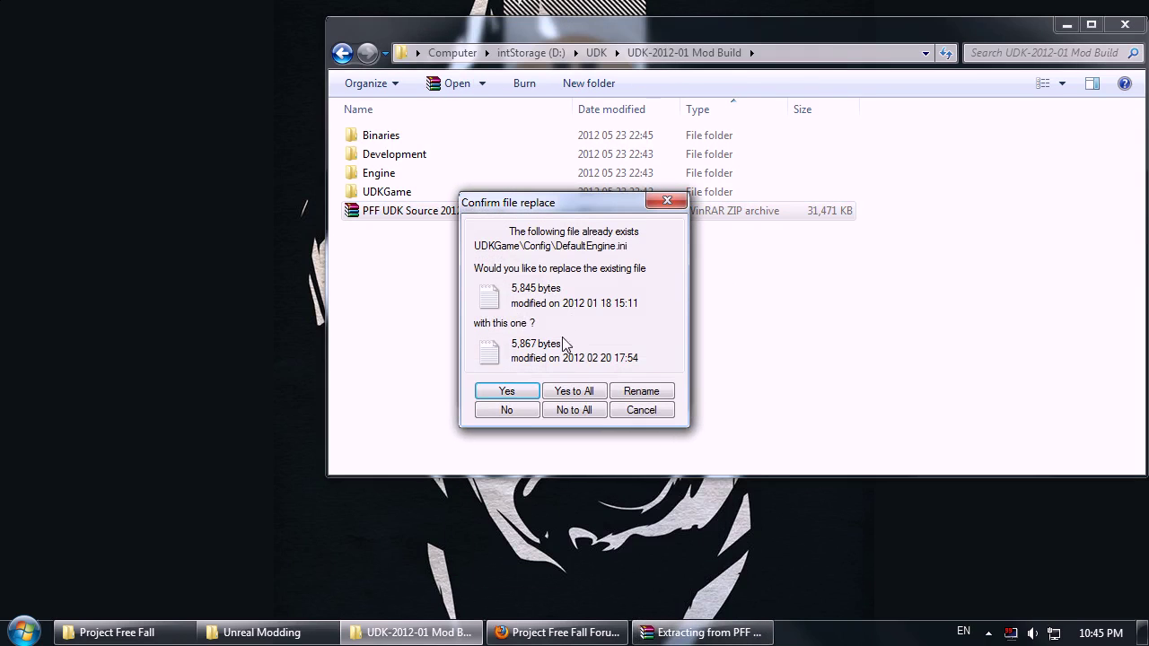
pyautogui.click(578, 392)
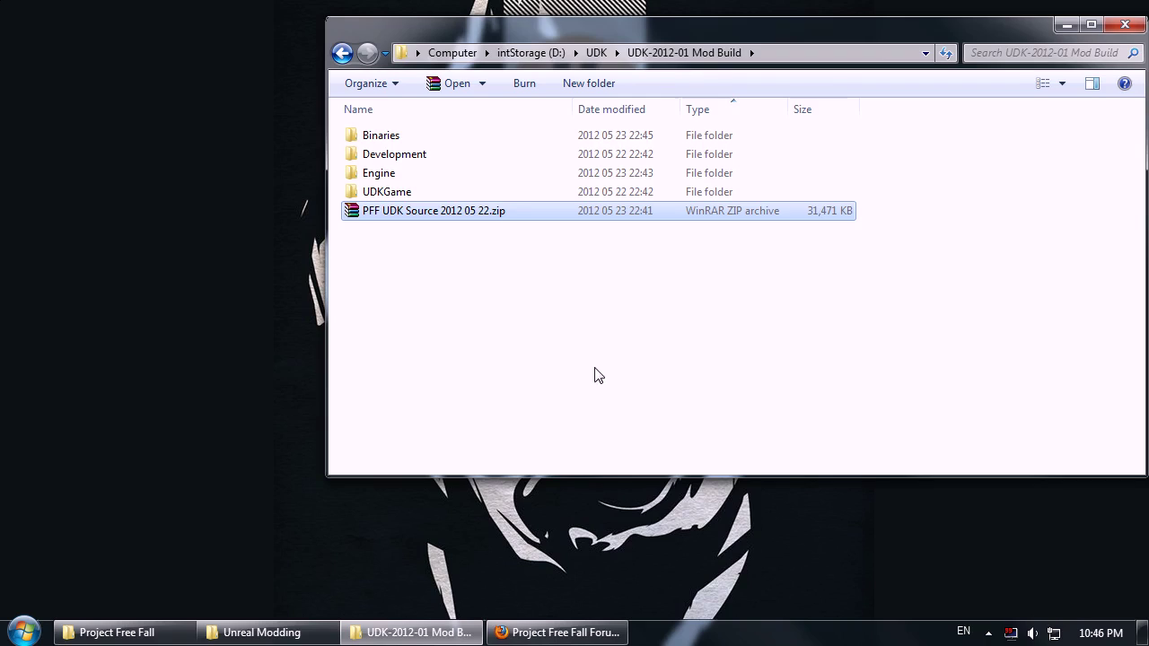
# - Launch UnrealFrontend.exe from the Binaries folder of UDK-2012-01 Mod Build
pyautogui.doubleClick(383, 137)
pyautogui.scroll(-4, 996, 348)
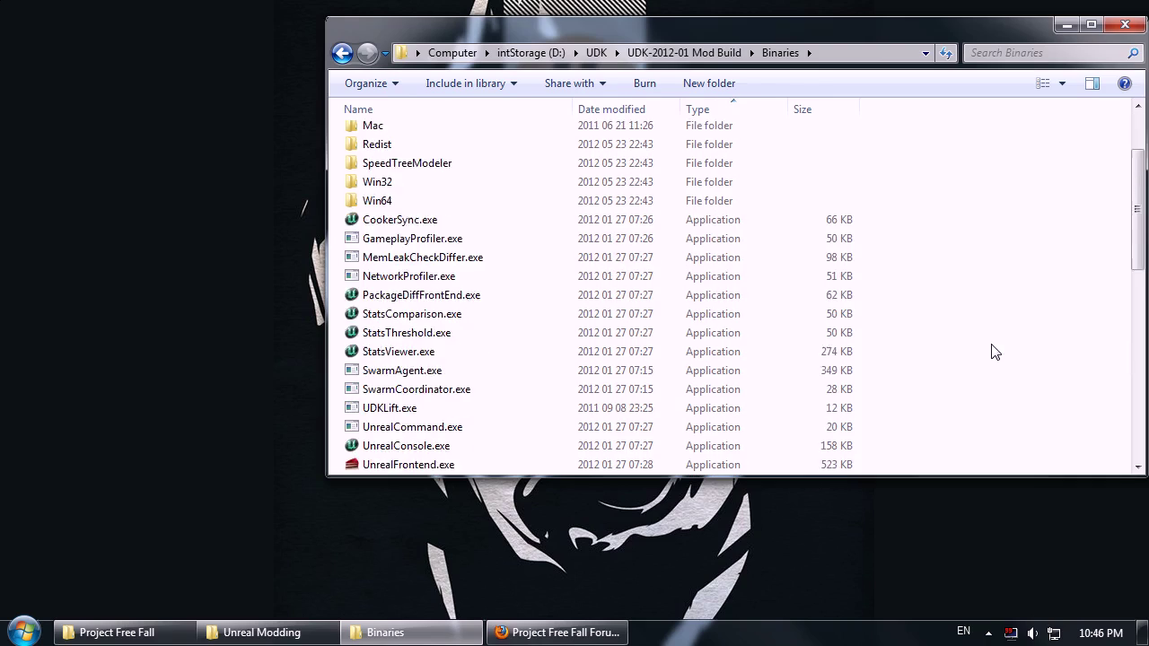
pyautogui.click(411, 357)
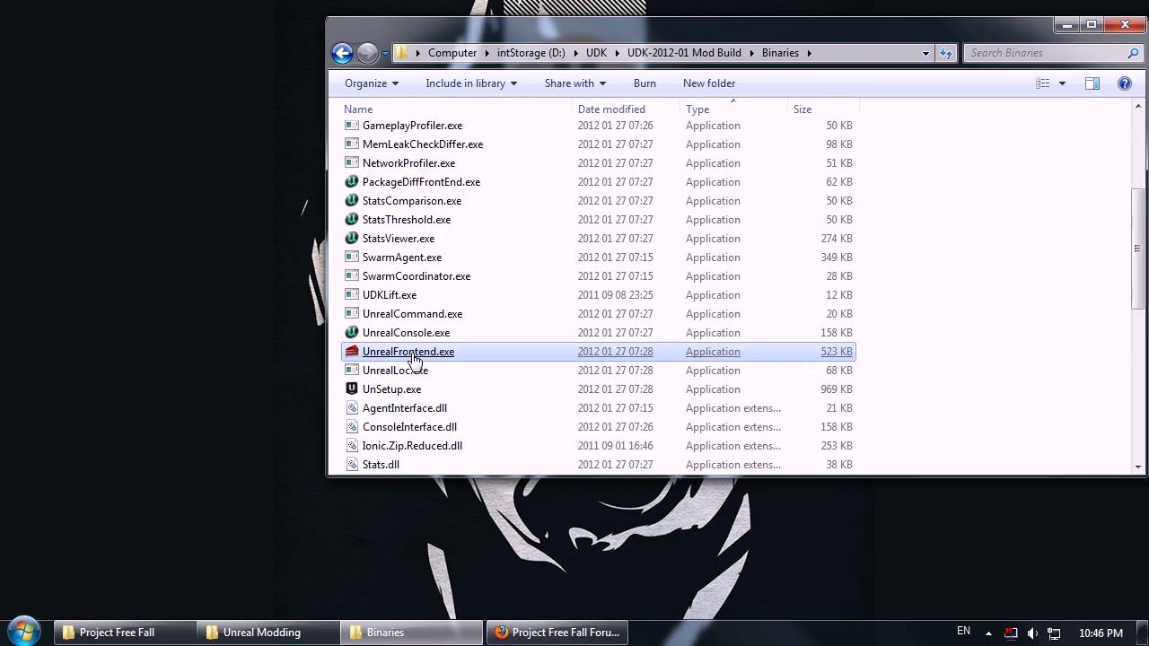
pyautogui.doubleClick(414, 358)
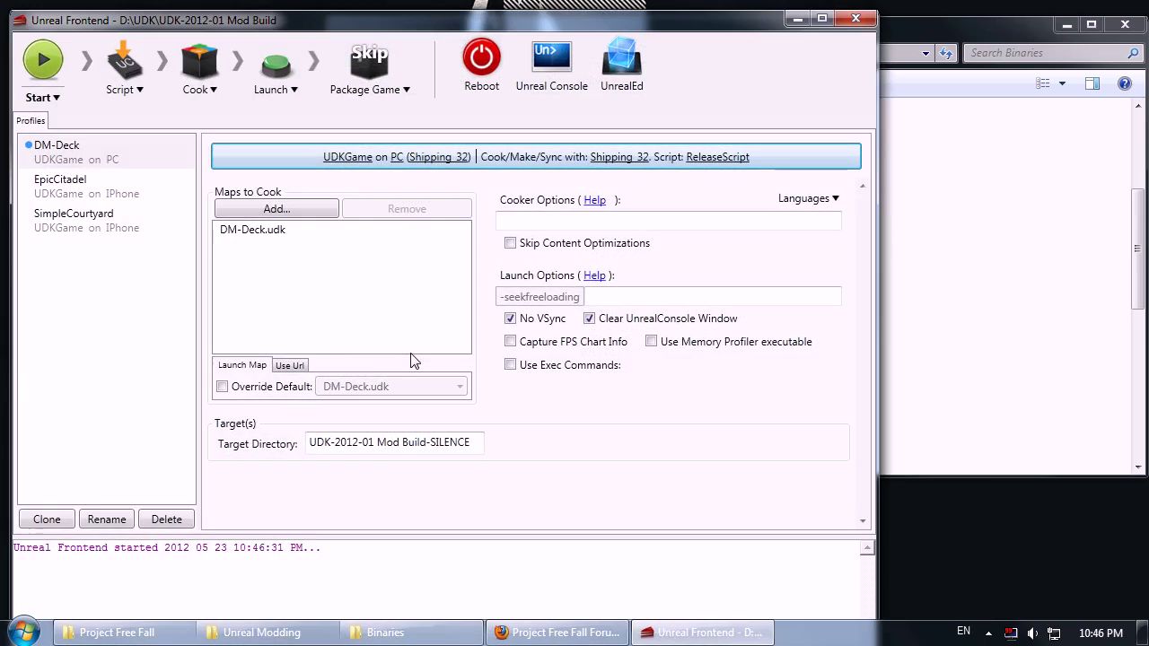
# - Run a full recompile of the UDK scripts, then close Unreal Frontend and the Binaries folder
pyautogui.click(130, 87)
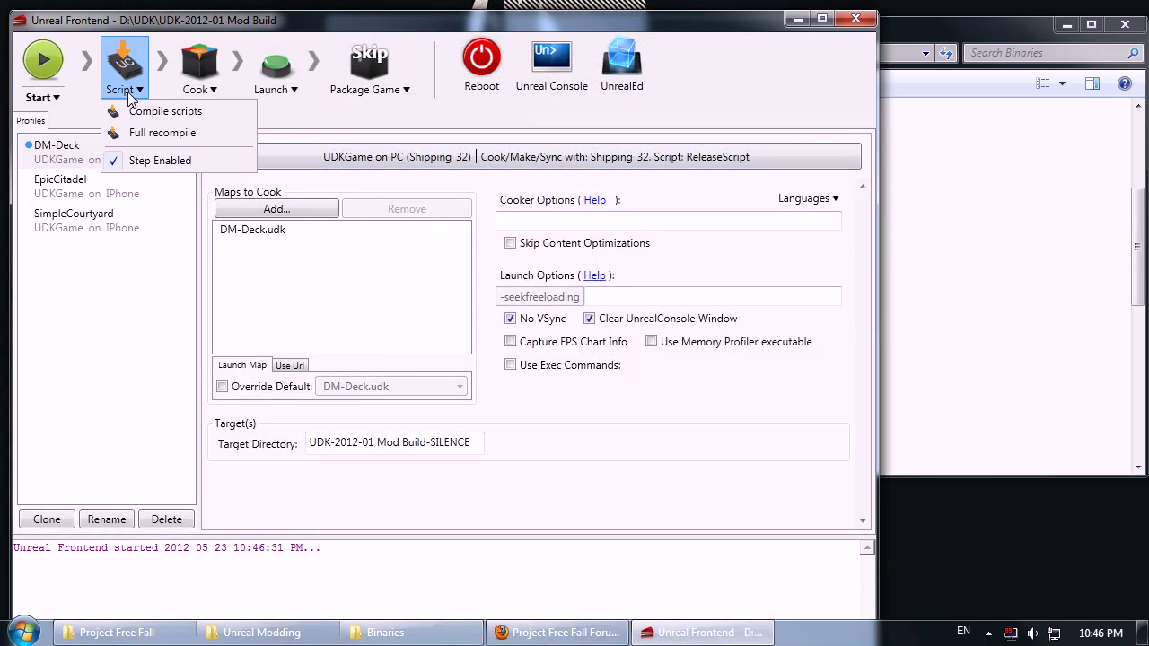
pyautogui.click(163, 135)
pyautogui.doubleClick(826, 19)
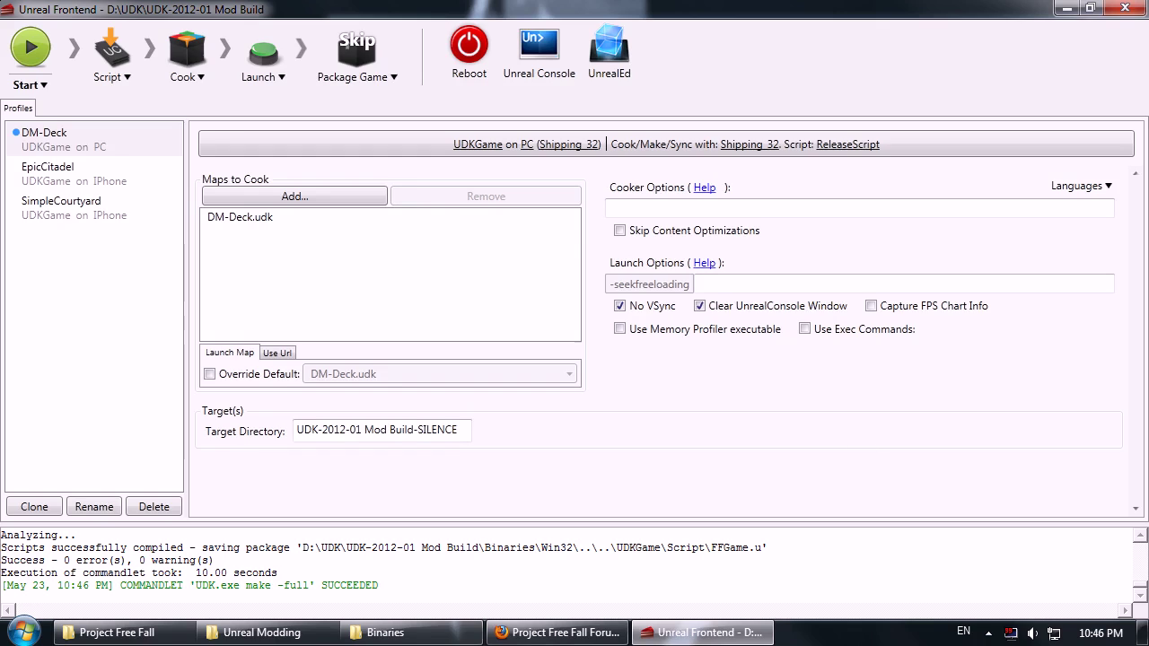
pyautogui.click(1124, 8)
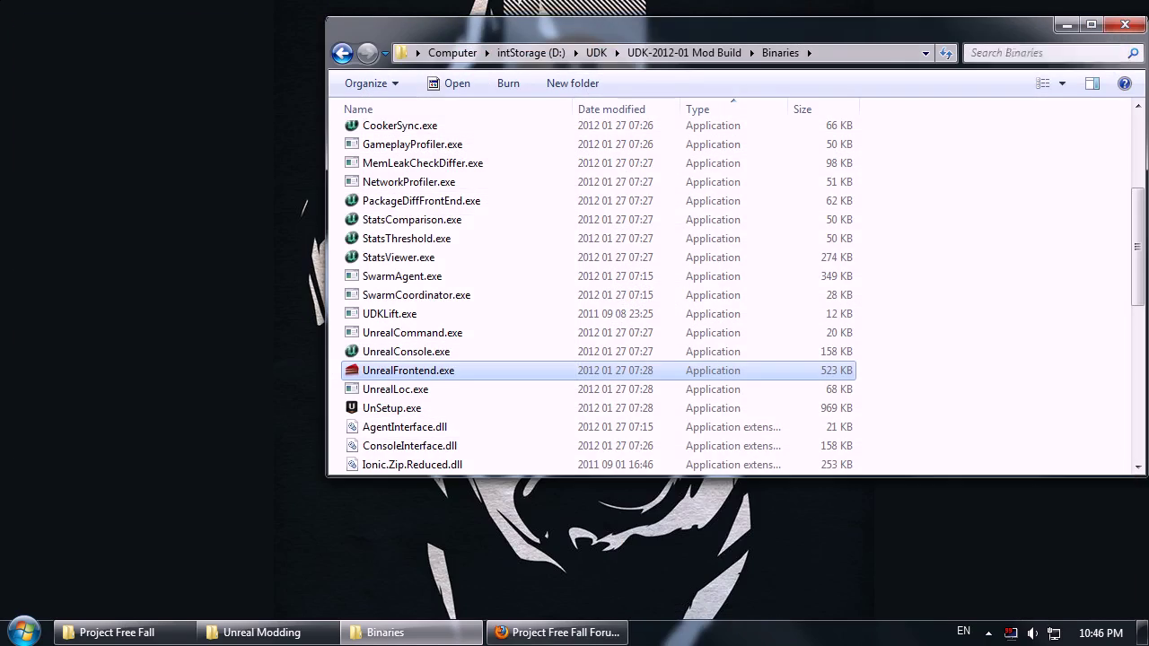
pyautogui.click(983, 307)
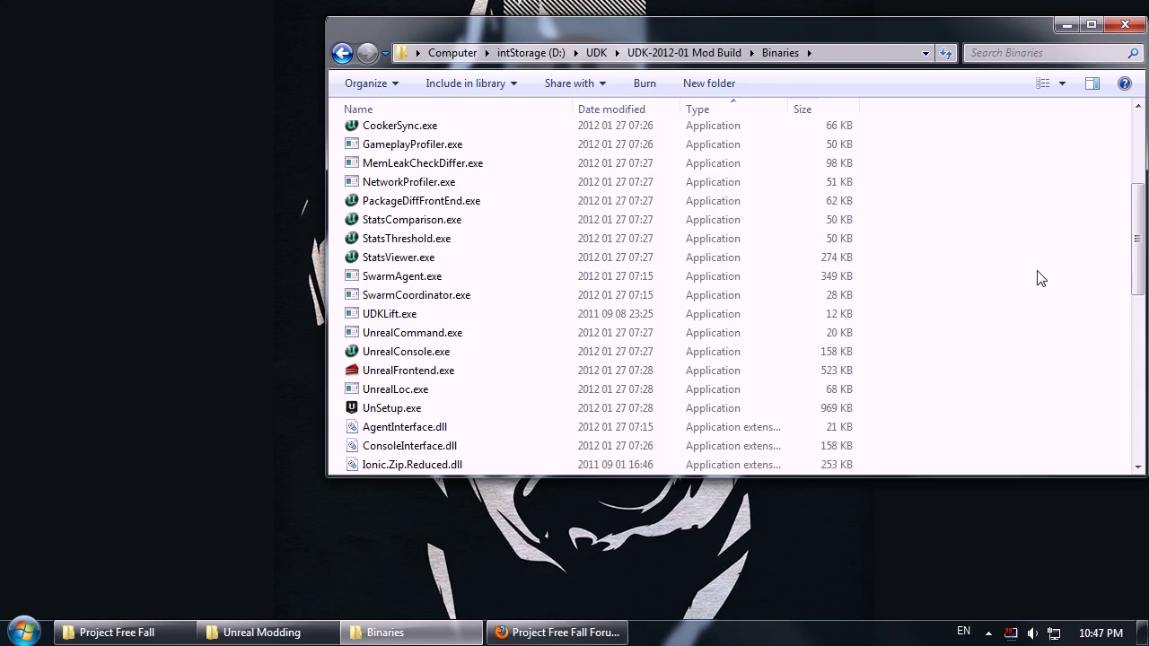
pyautogui.click(1124, 24)
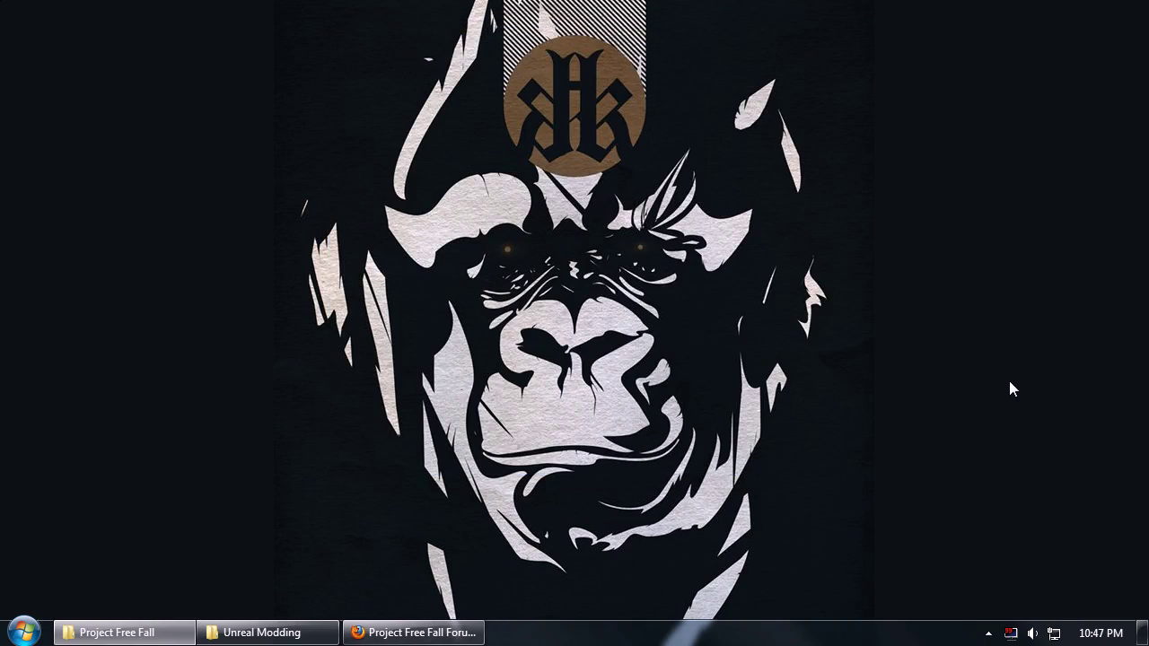
# - Find and launch UDK Editor from the installed programs, and close its welcome screen and Content Browser
pyautogui.press('super')
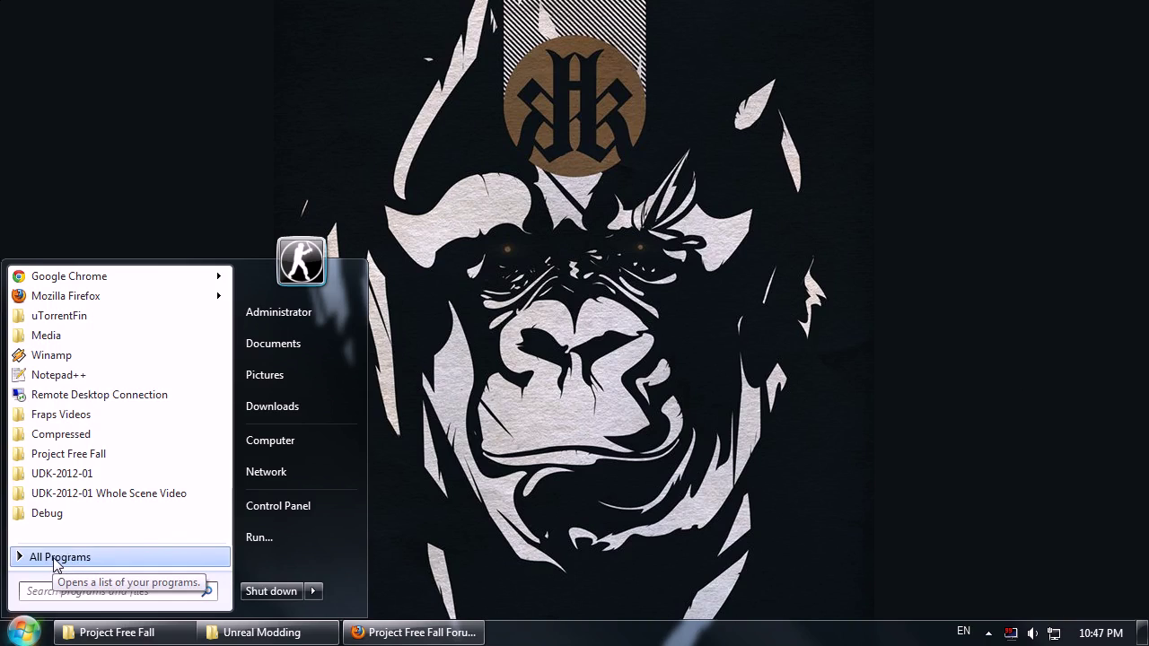
pyautogui.write('ud')
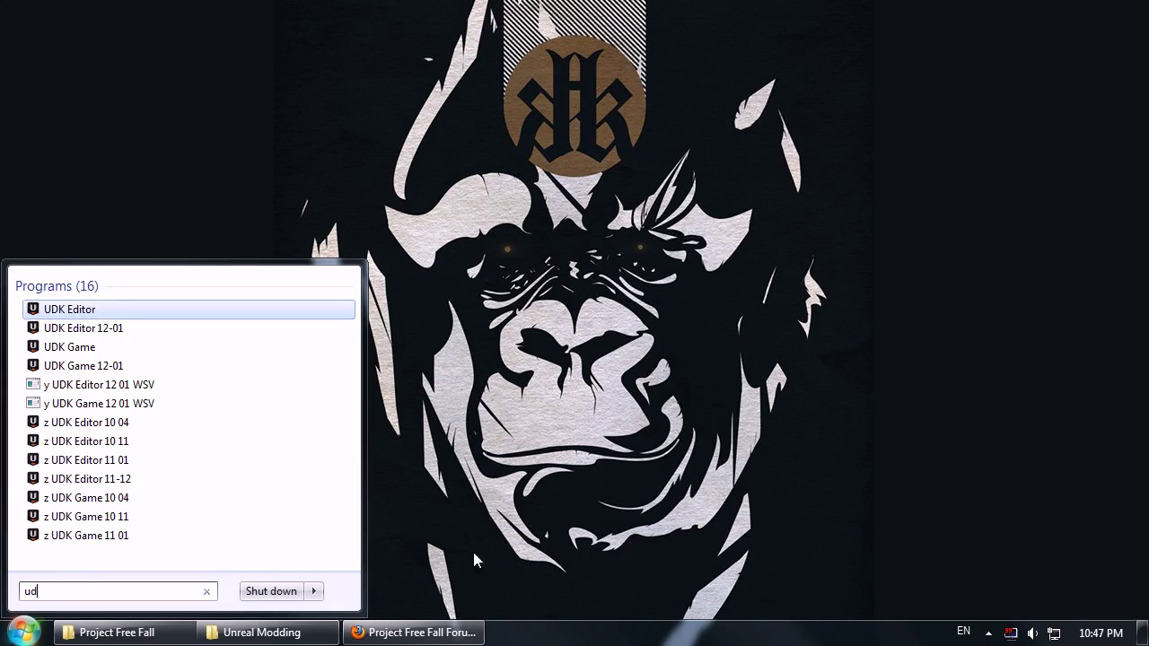
pyautogui.click(93, 309)
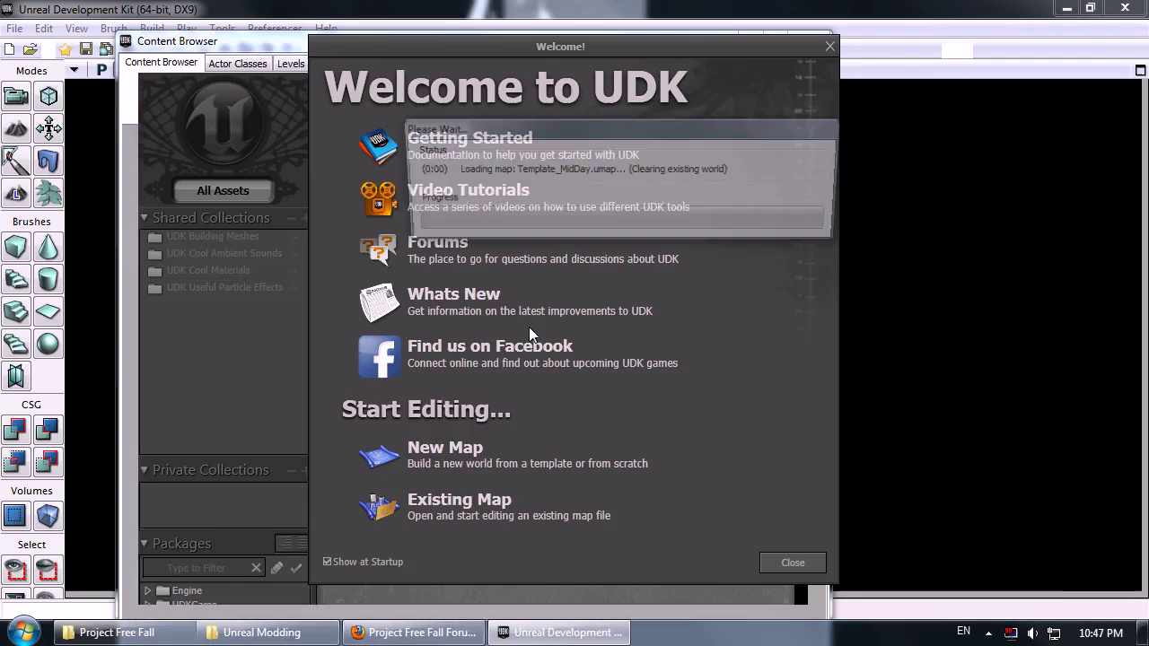
pyautogui.click(829, 46)
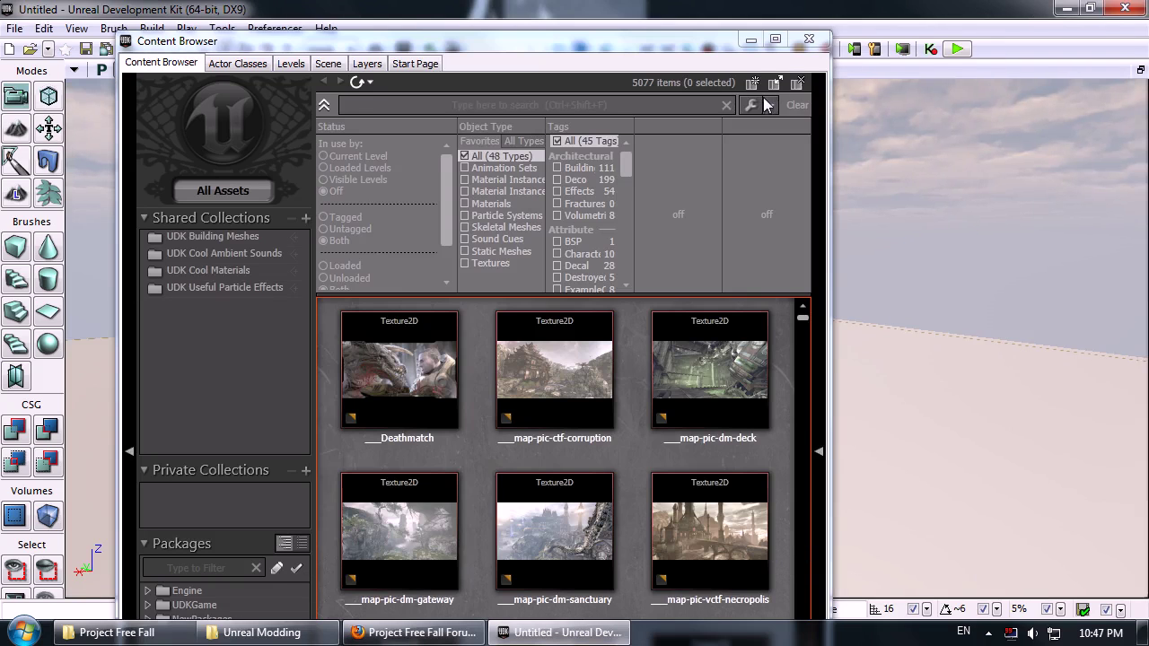
pyautogui.click(808, 38)
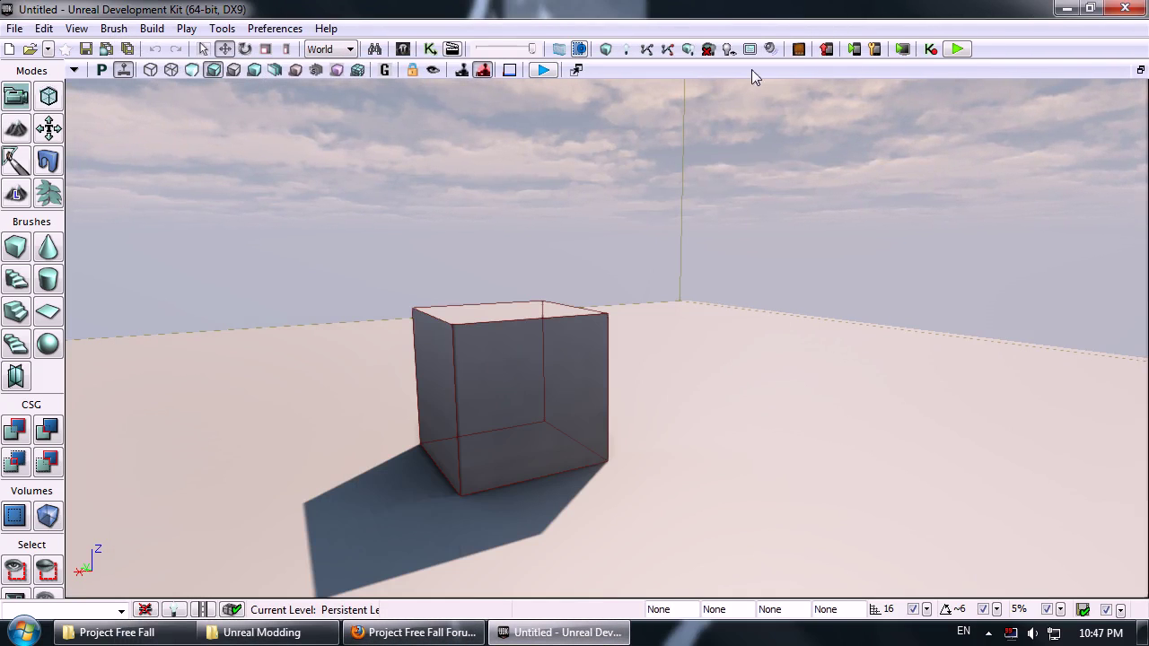
# - Start the editor's in-game preview of the untitled map and walk forward toward the cube
pyautogui.click(957, 48)
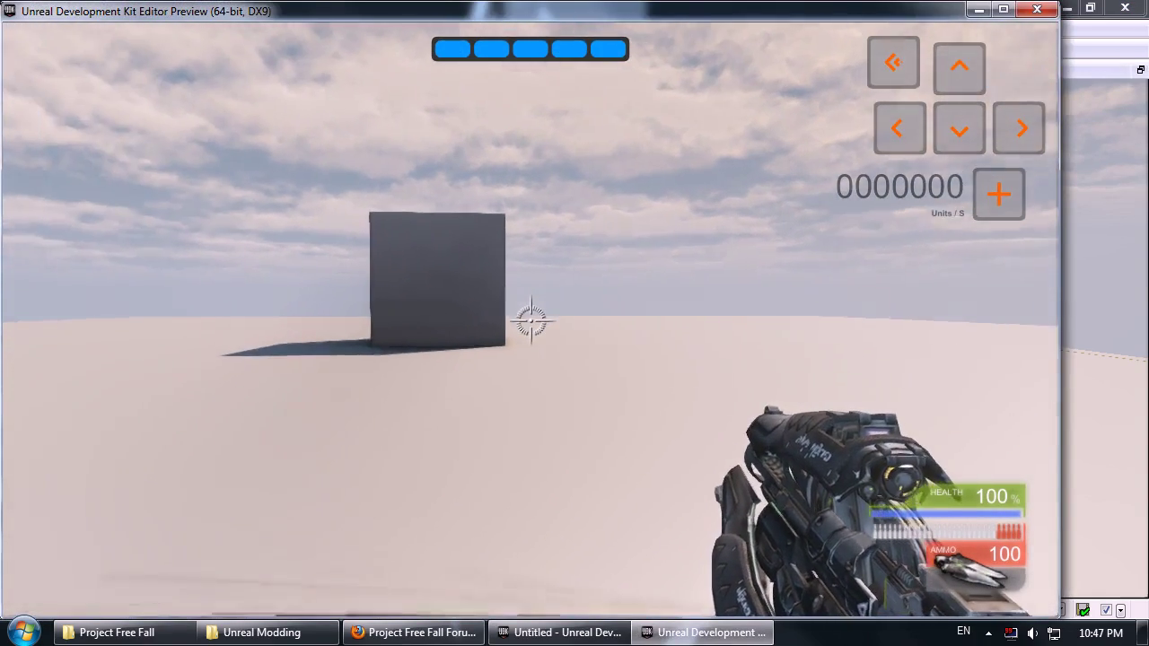
pyautogui.press('w')
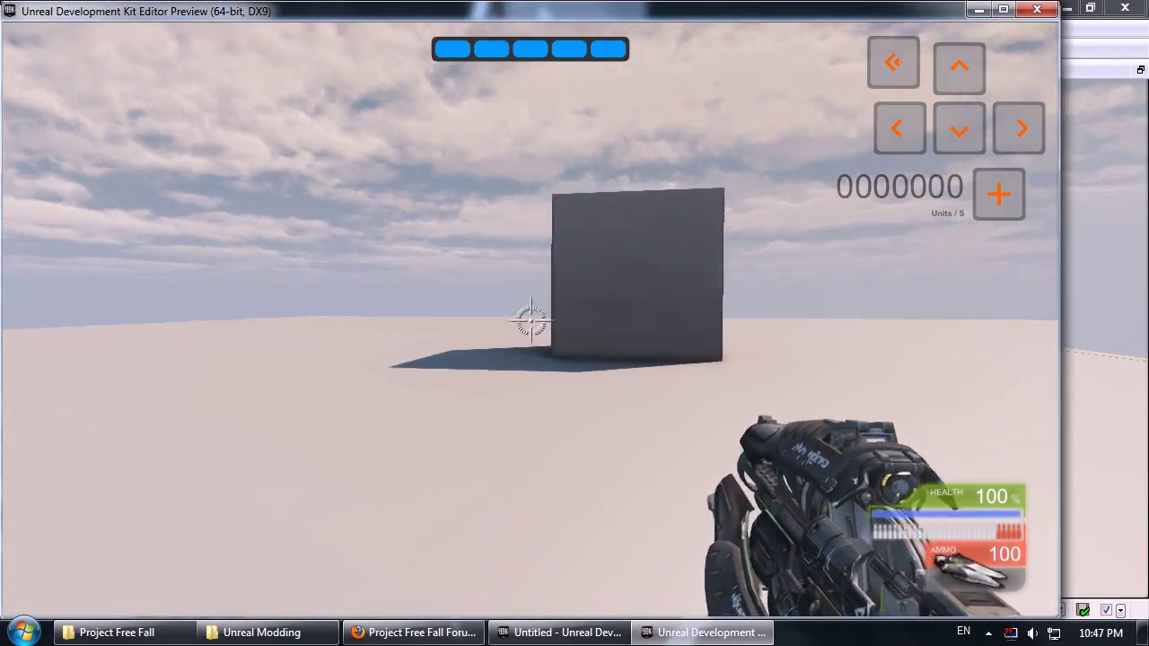
pyautogui.press('w')
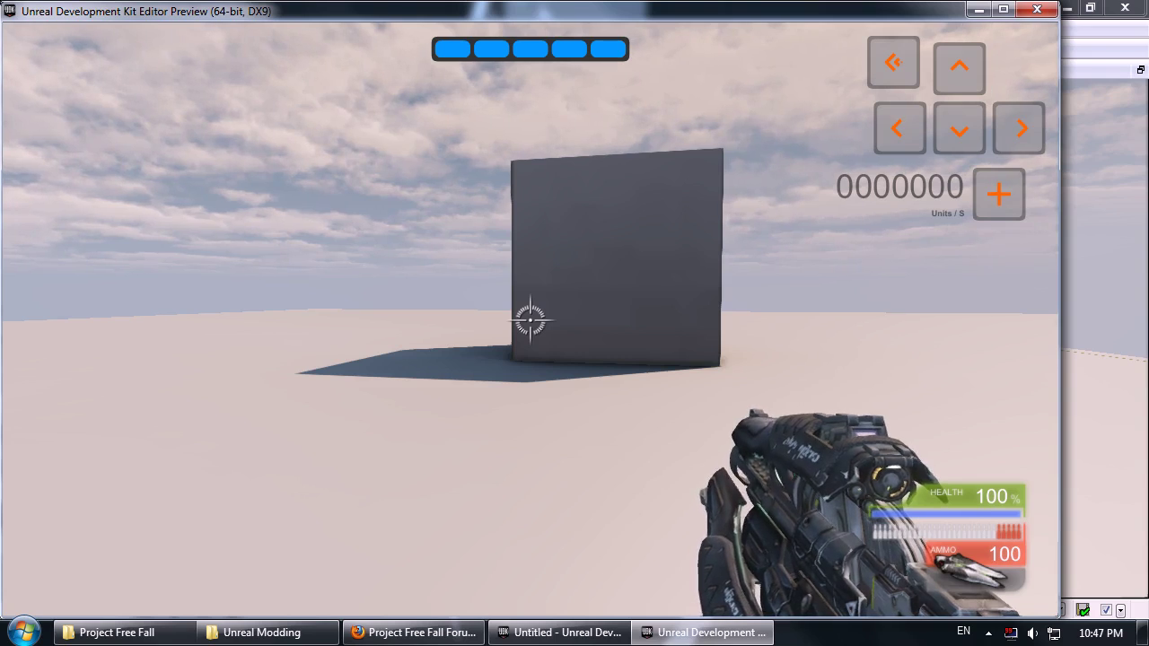
# - Walk around the cube in the game preview and fire the weapon to test the default game type
pyautogui.press('w')
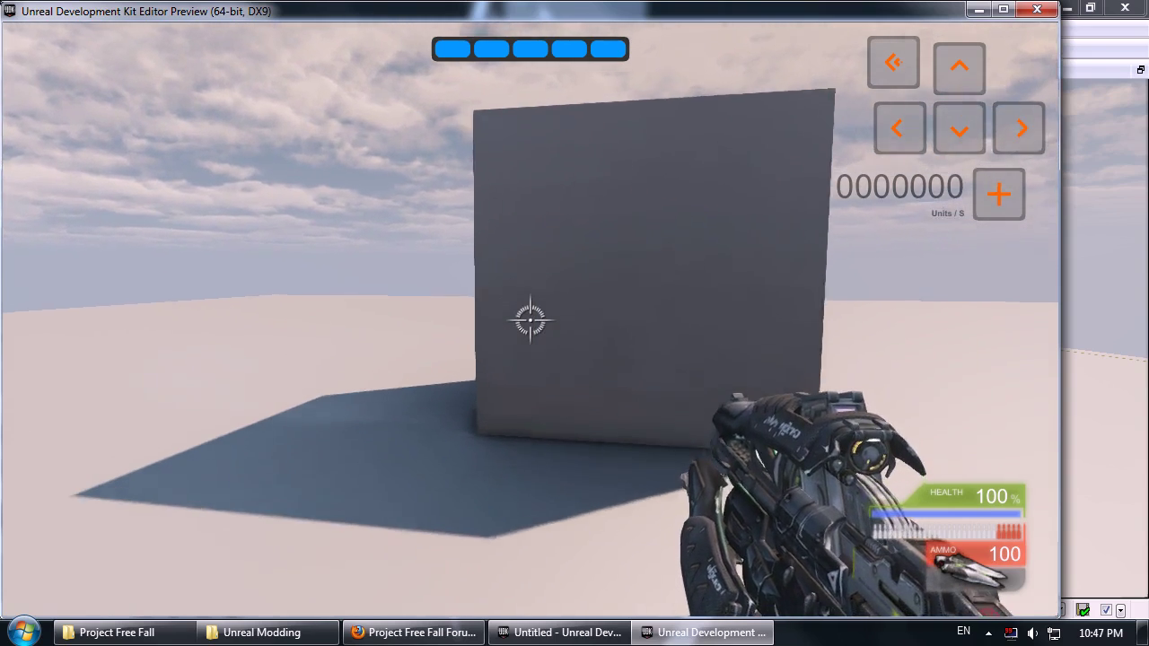
pyautogui.press('s')
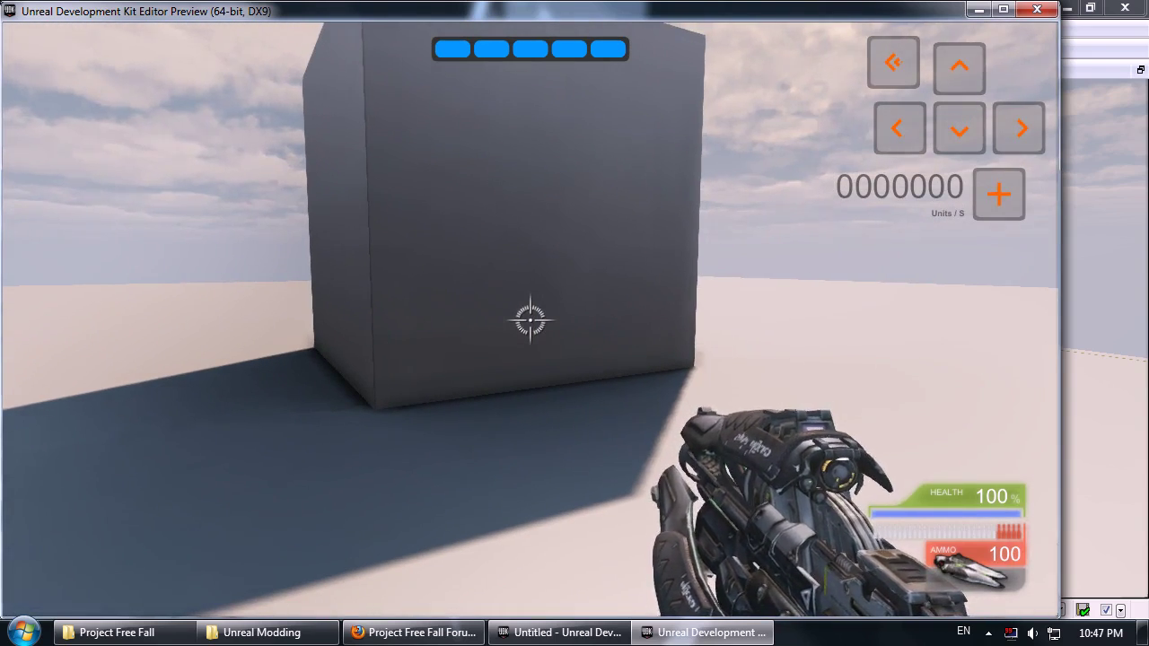
pyautogui.press('s')
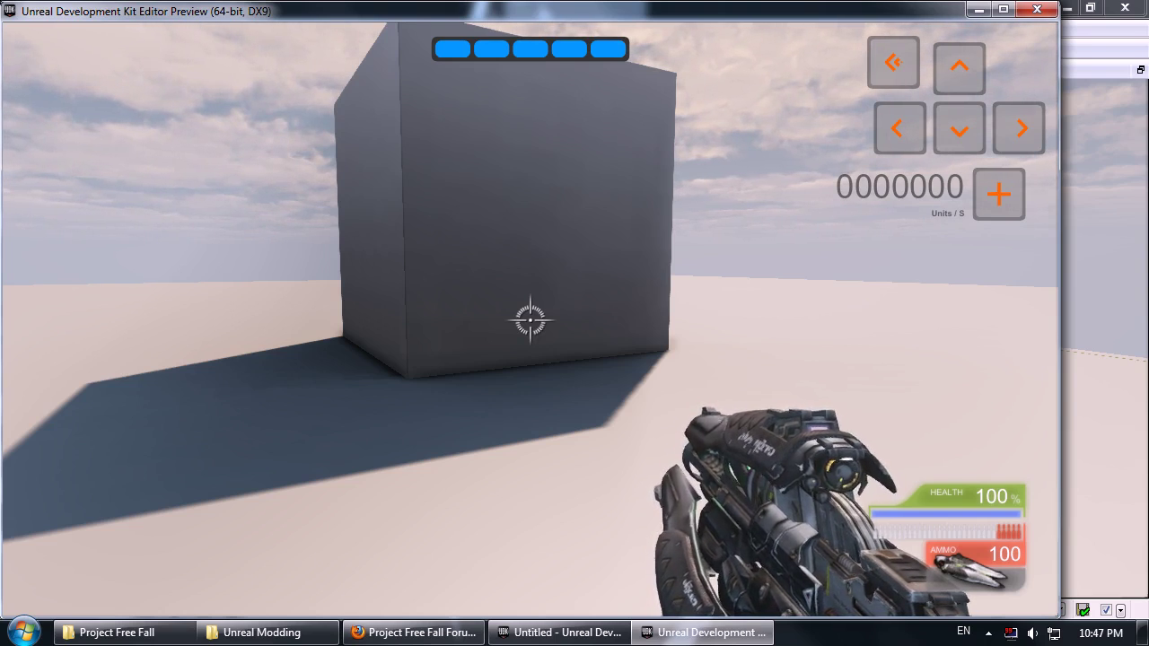
pyautogui.press('d')
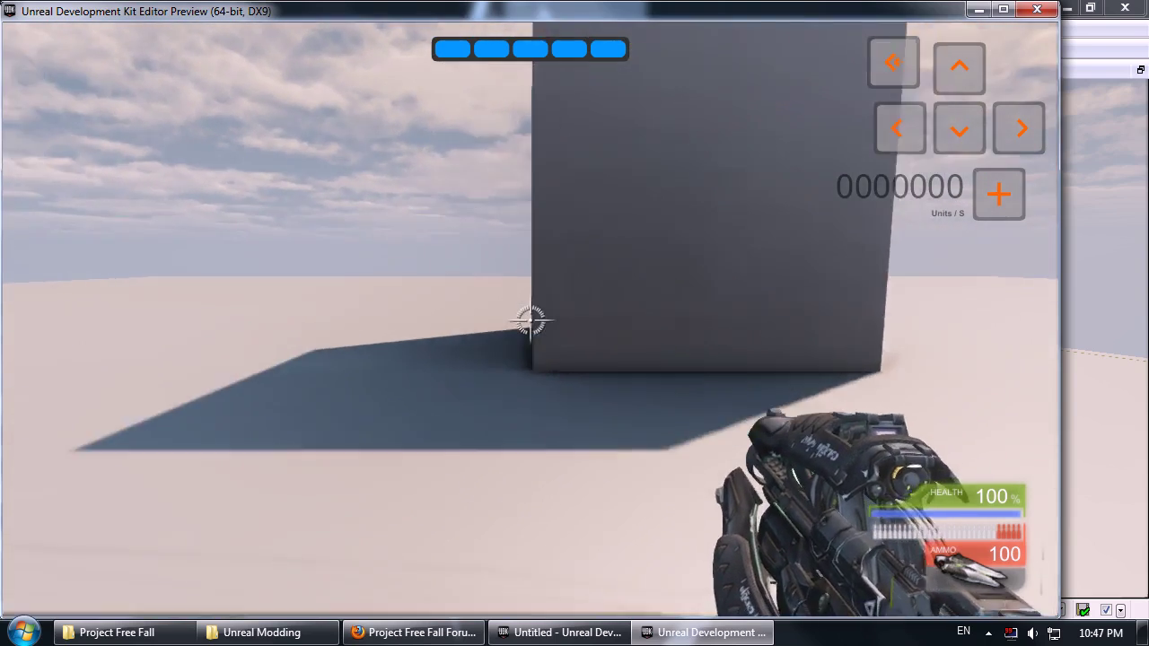
pyautogui.press('s')
pyautogui.press('d')
pyautogui.press('a')
pyautogui.press('w')
pyautogui.press('d')
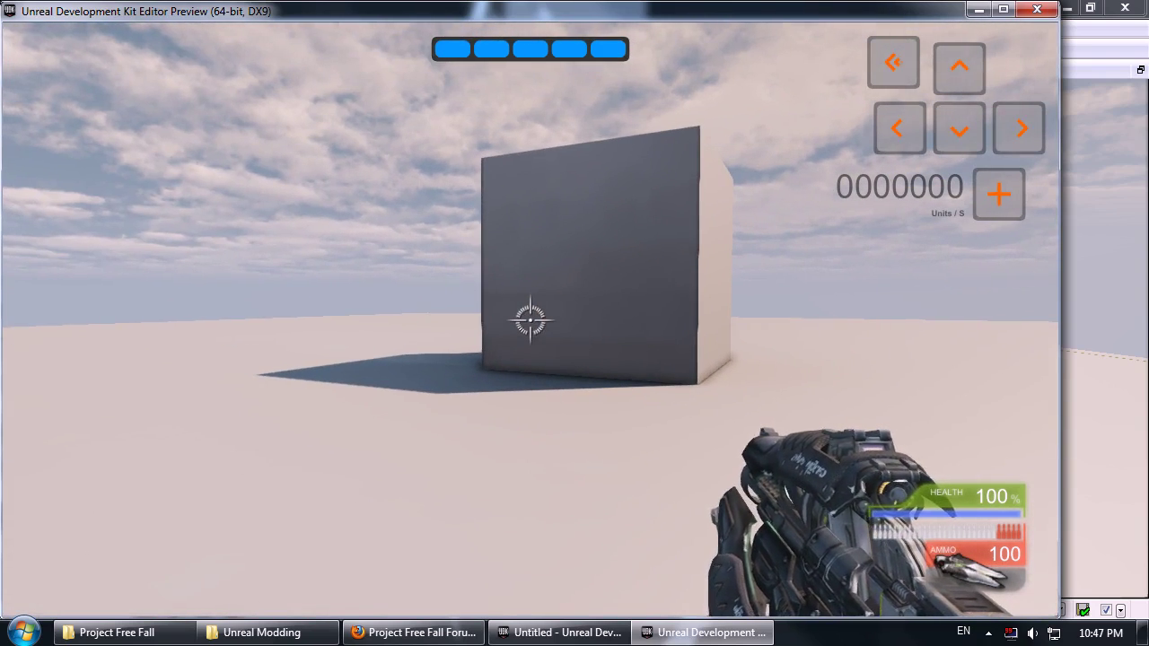
pyautogui.press('a')
pyautogui.click(531, 320)
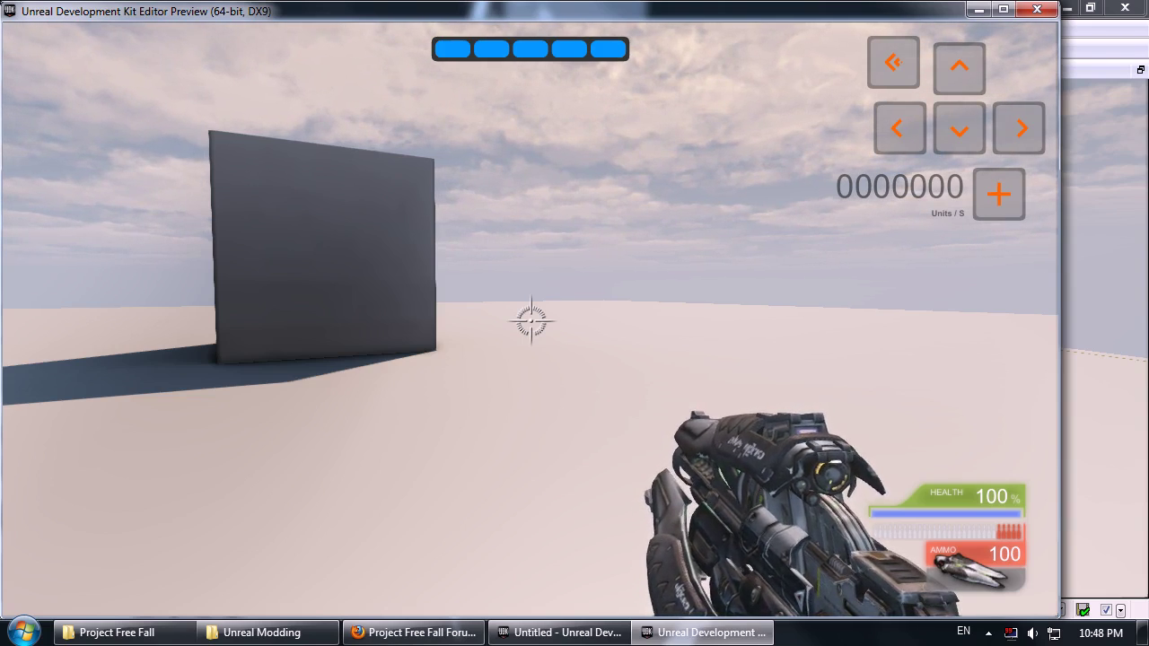
# - Quit the game preview with the console command exit
pyautogui.press('`')
pyautogui.write('exit')
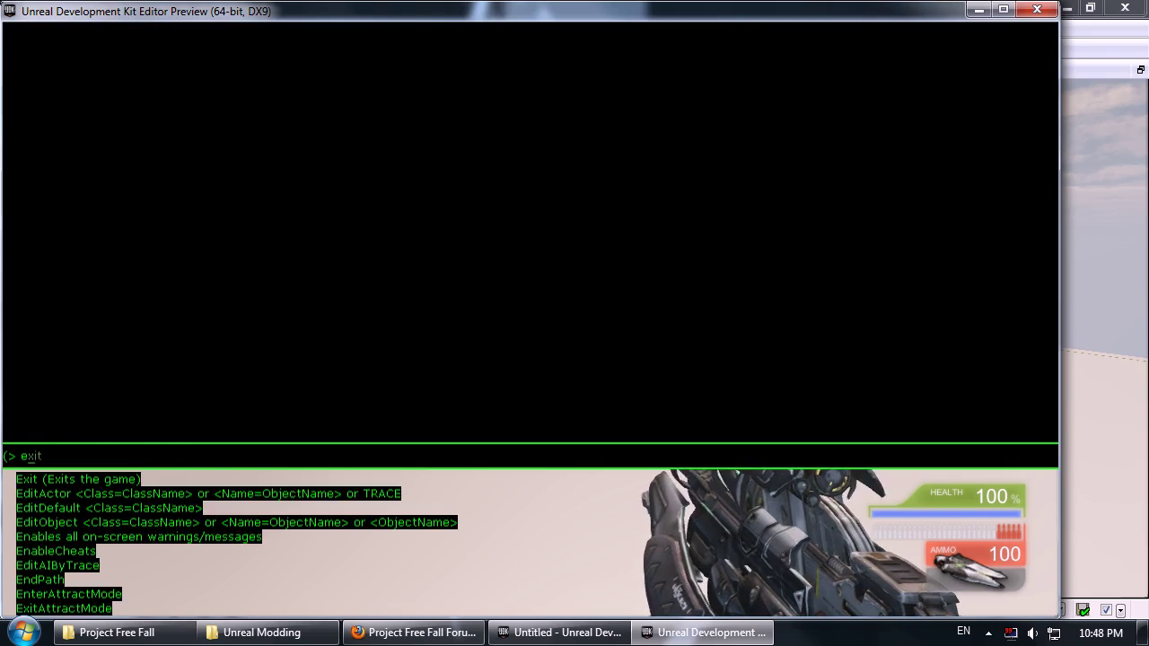
pyautogui.press('Return')
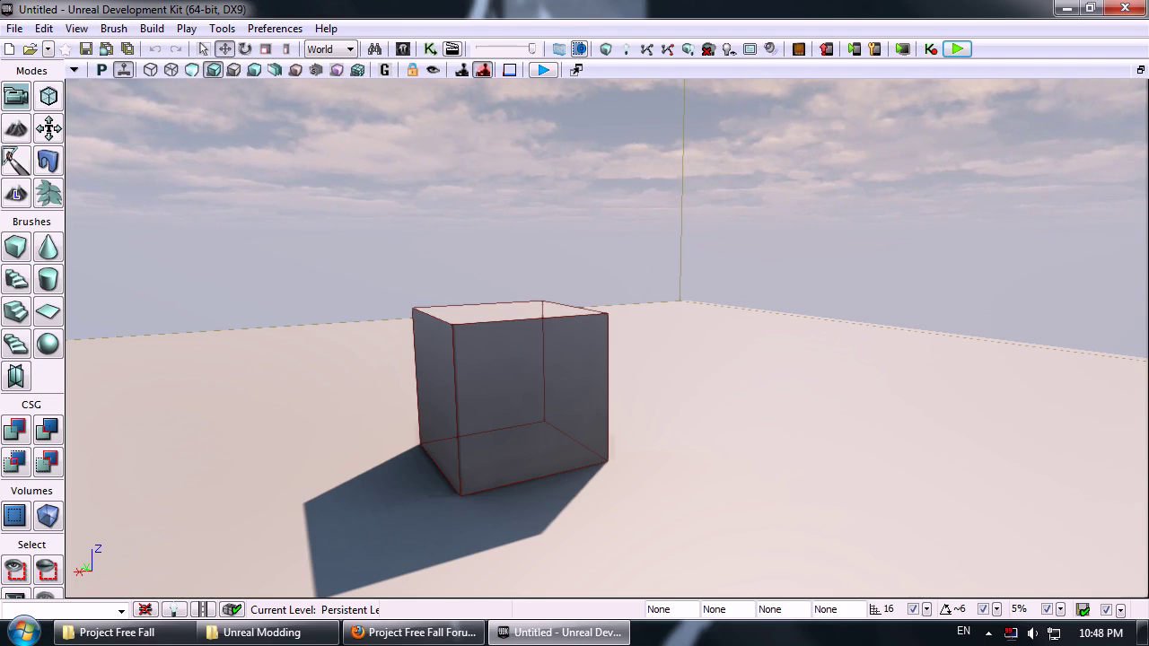
# - Find the WorldInfo_0 actor through the actor search and open its properties
pyautogui.click(45, 29)
pyautogui.click(121, 394)
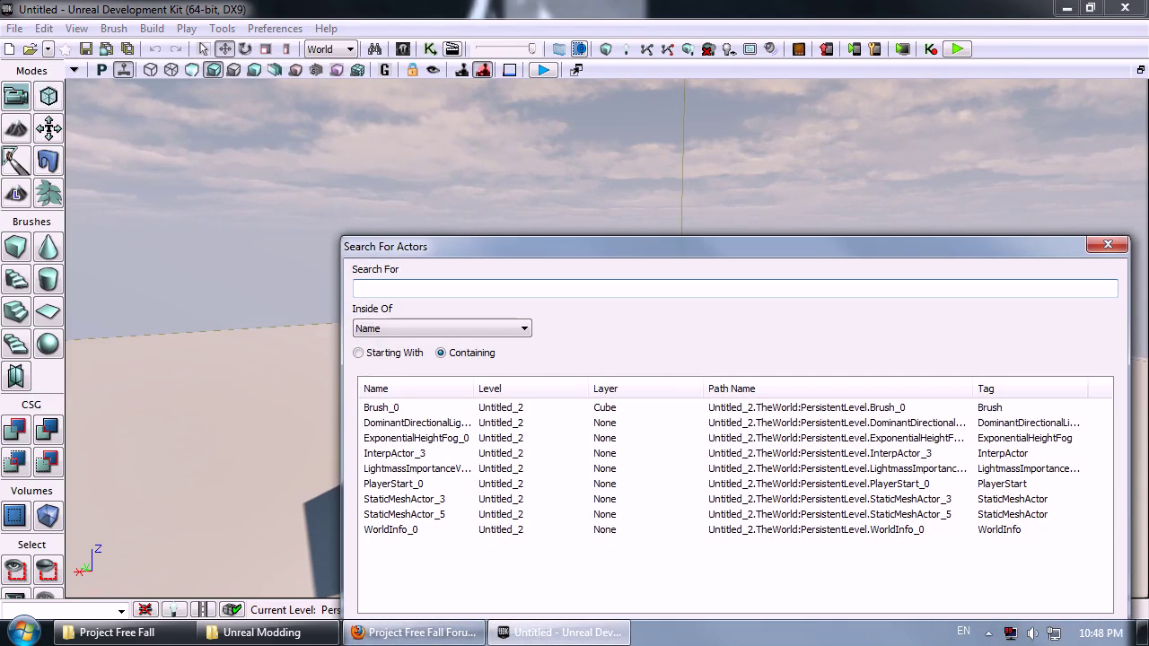
pyautogui.click(396, 532)
pyautogui.moveTo(651, 246); pyautogui.dragTo(594, 78)
pyautogui.click(859, 499)
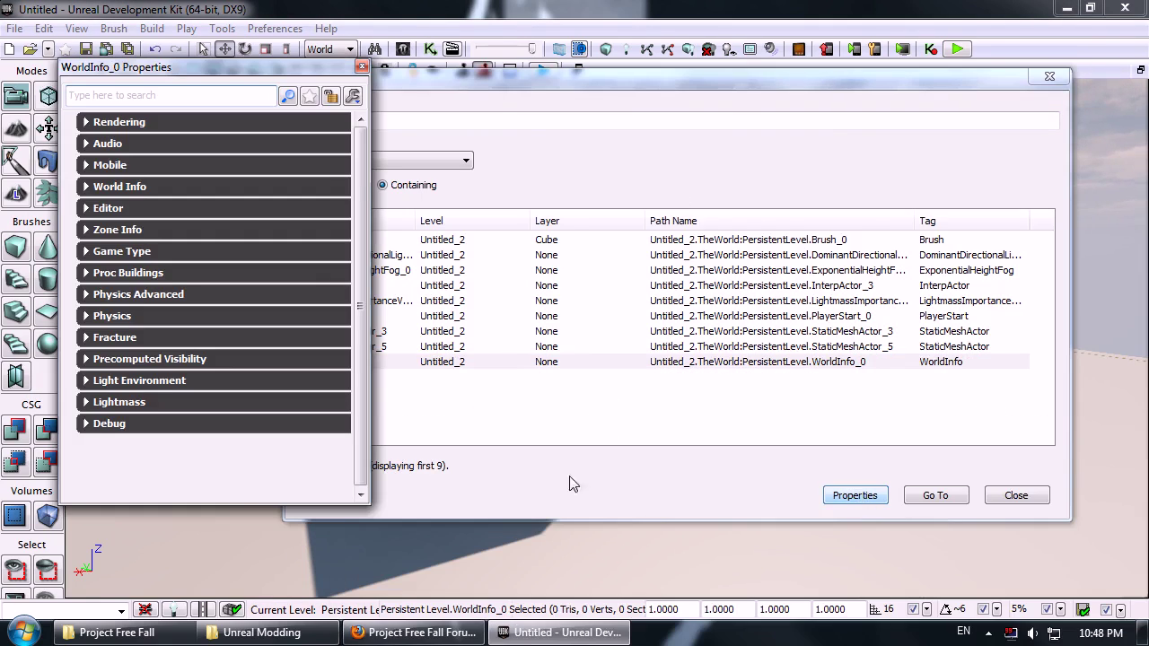
# - Set both Game Type For PIE and Default Game Type to FFDeathmatchGame, then close the WorldInfo_0 properties
pyautogui.moveTo(368, 169); pyautogui.dragTo(734, 168)
pyautogui.click(87, 252)
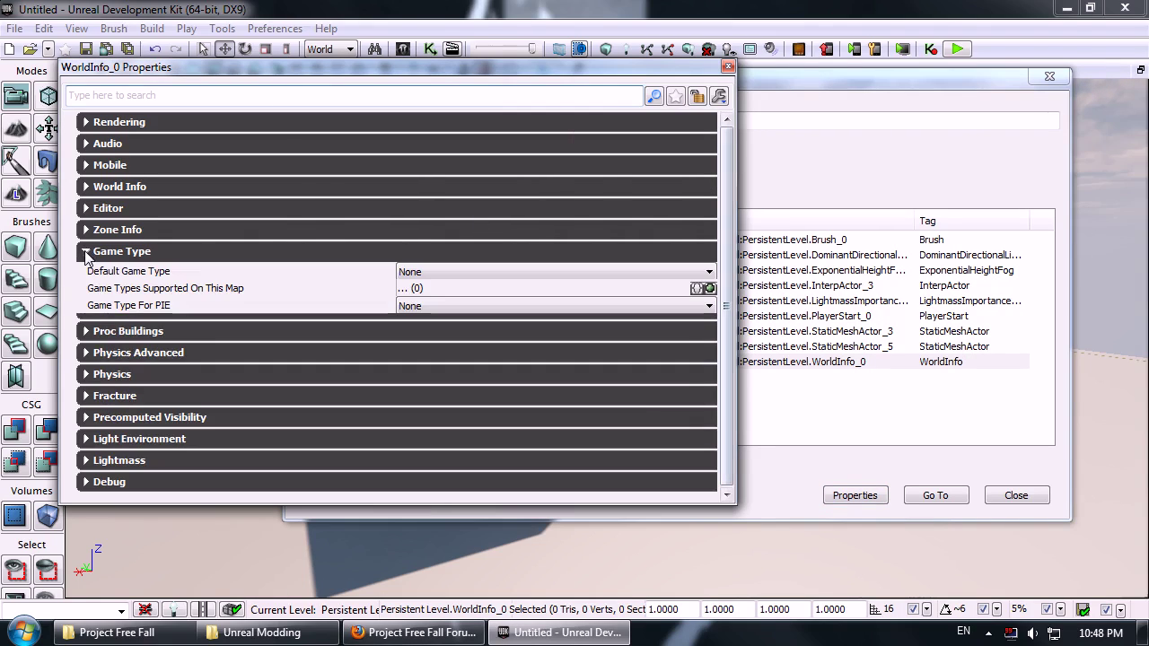
pyautogui.click(633, 307)
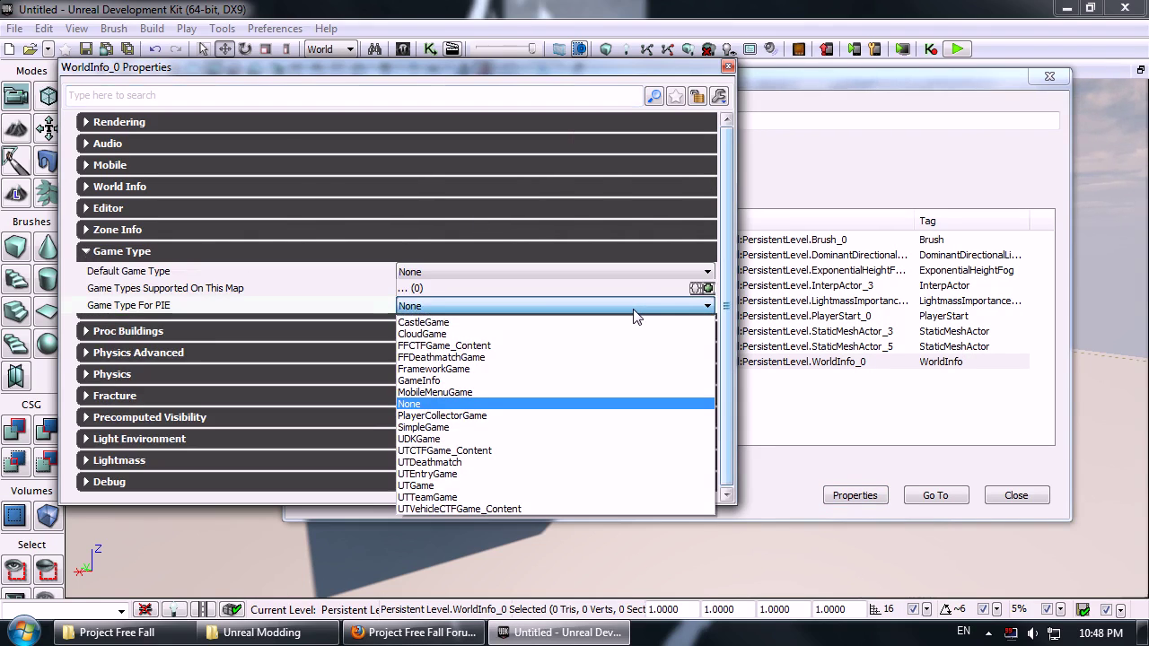
pyautogui.click(478, 358)
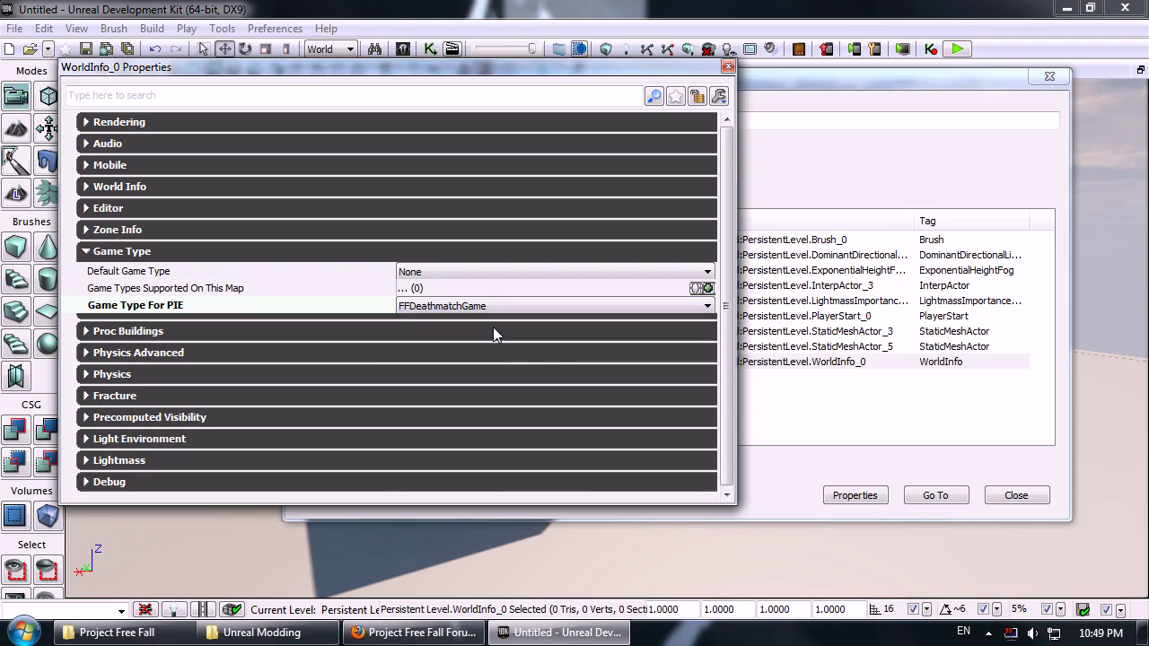
pyautogui.click(445, 271)
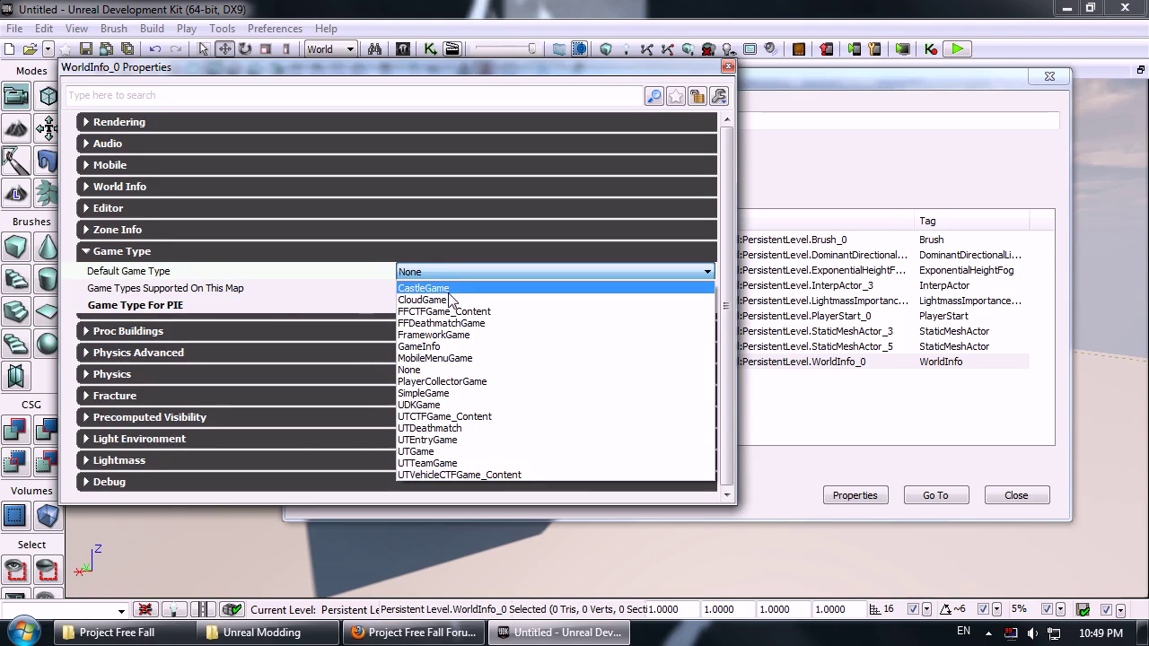
pyautogui.click(462, 324)
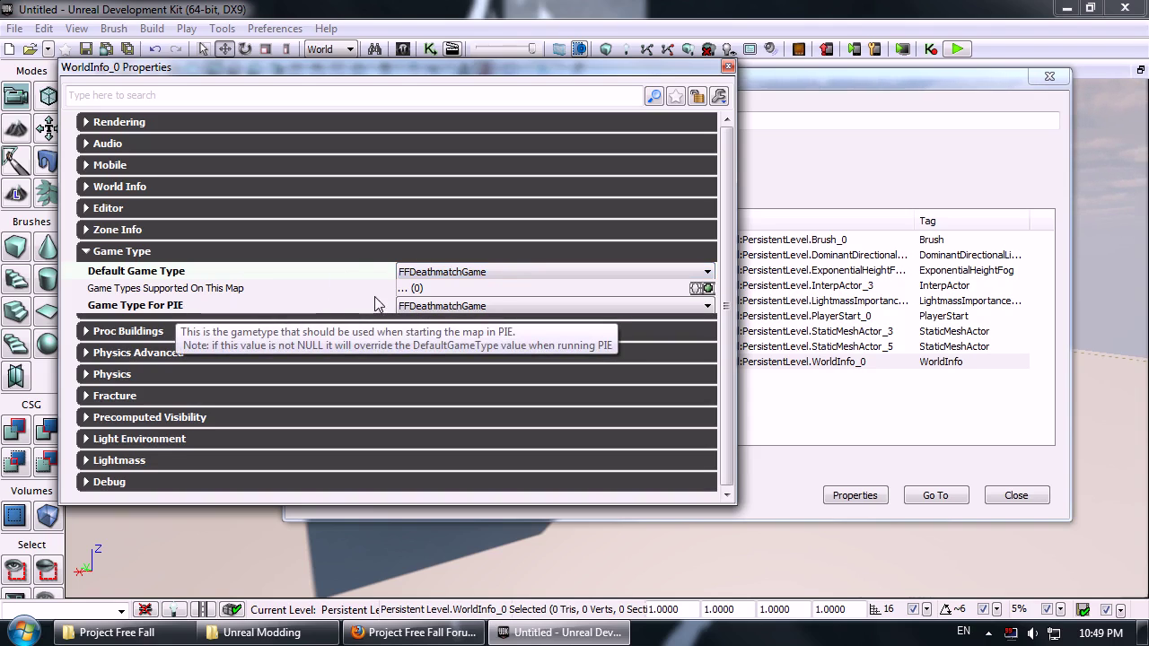
pyautogui.click(728, 67)
# - Start the game preview and test the mod's movement by jumping and flying over the cube and off the floor
pyautogui.click(958, 49)
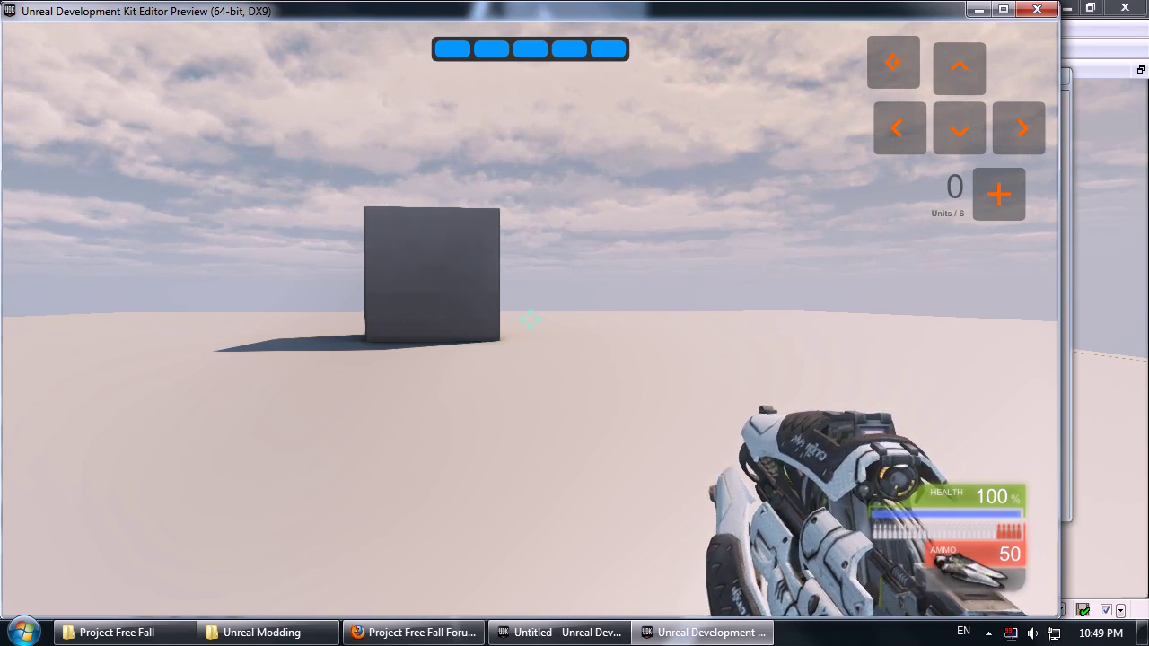
pyautogui.press('w')
pyautogui.press('space')
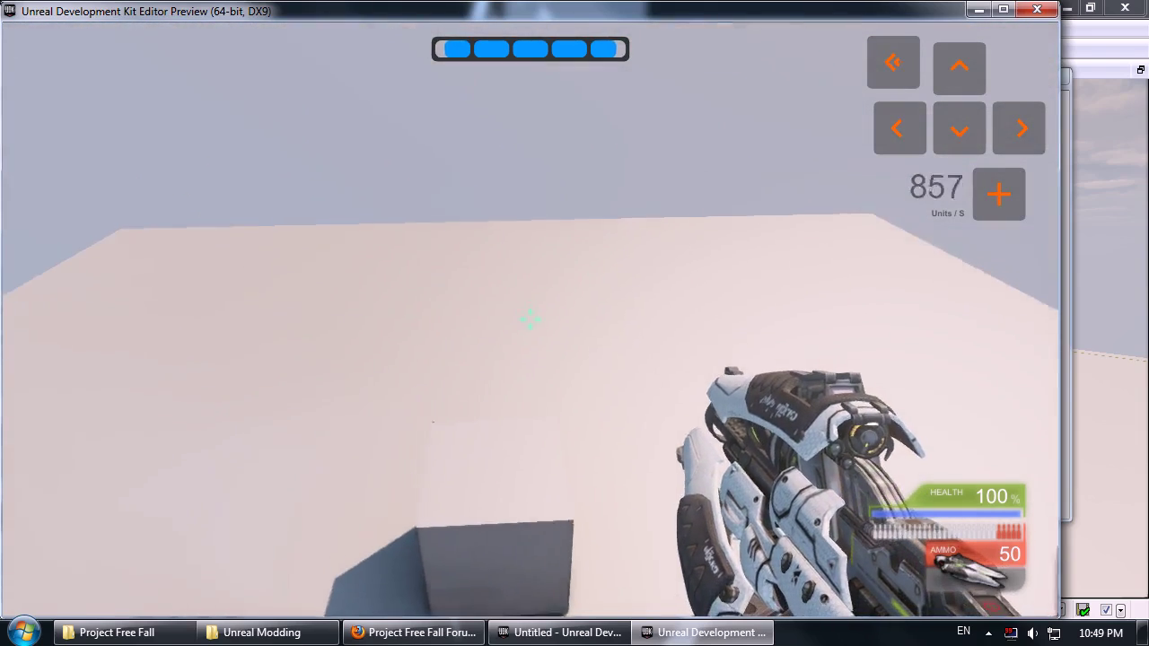
pyautogui.press('space')
pyautogui.press('d')
pyautogui.press('w')
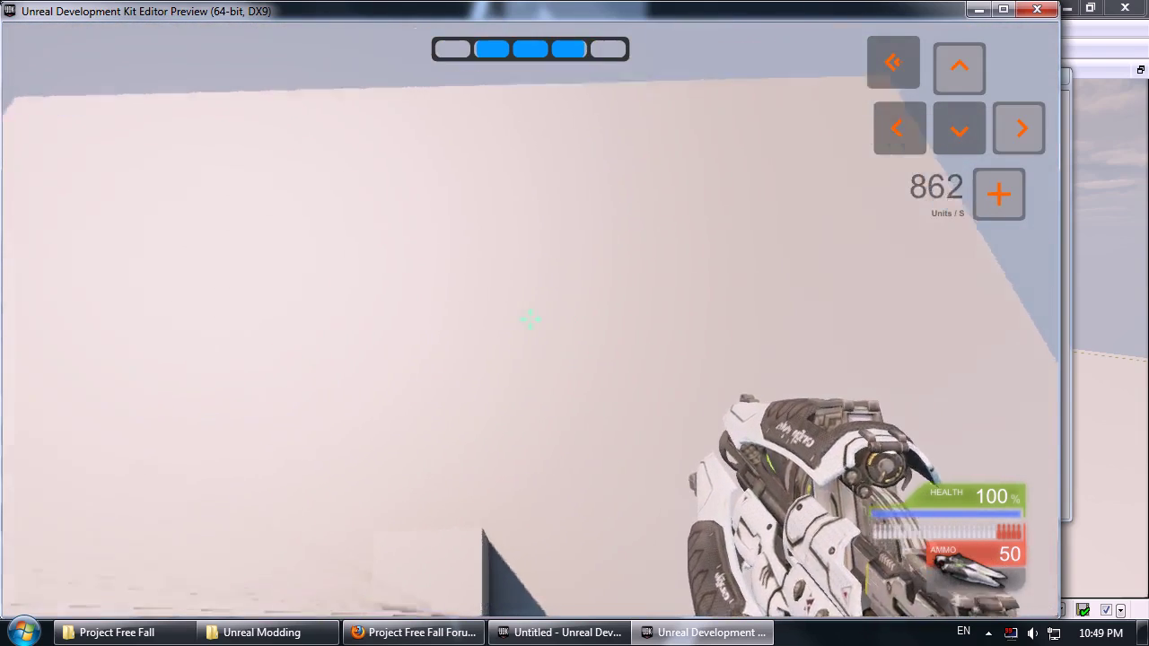
pyautogui.press('w')
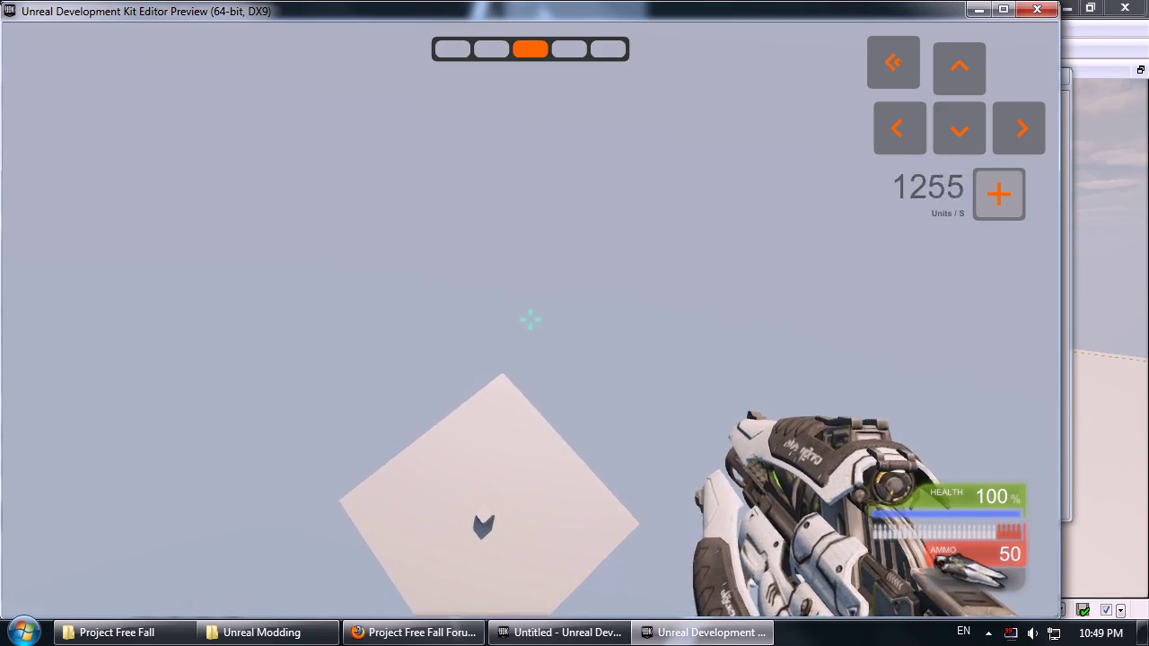
pyautogui.press('s')
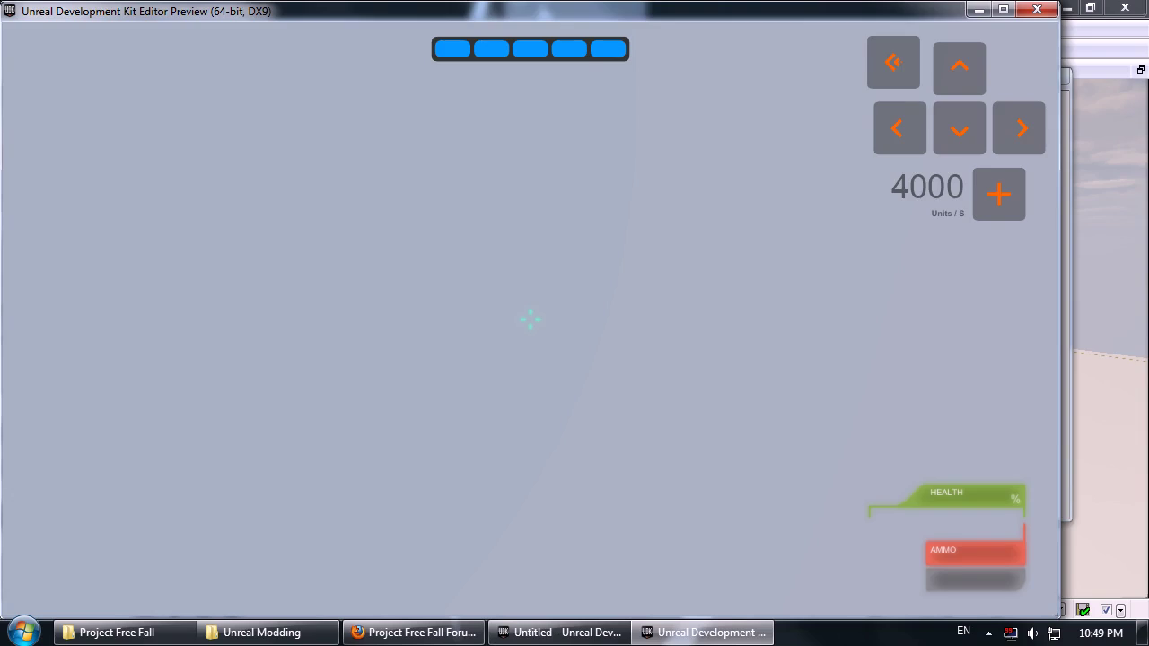
# - Respawn the player, move beside the cube, and leave the preview with the console command exit
pyautogui.click(531, 319)
pyautogui.press('w')
pyautogui.press('space')
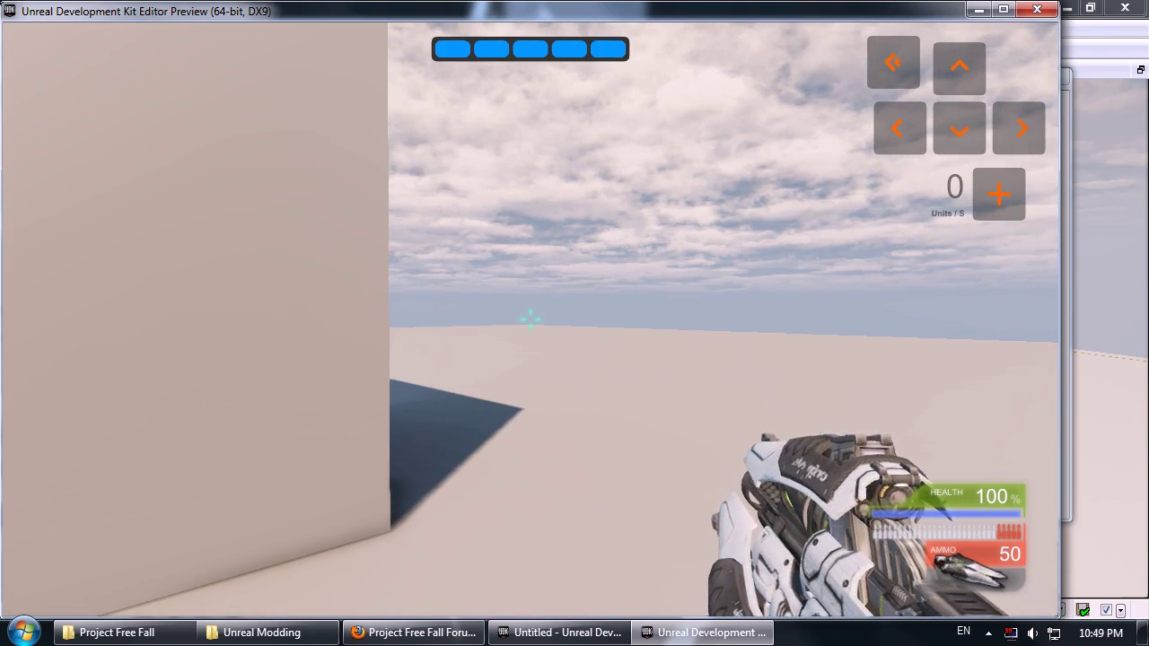
pyautogui.press('`')
pyautogui.write('exit')
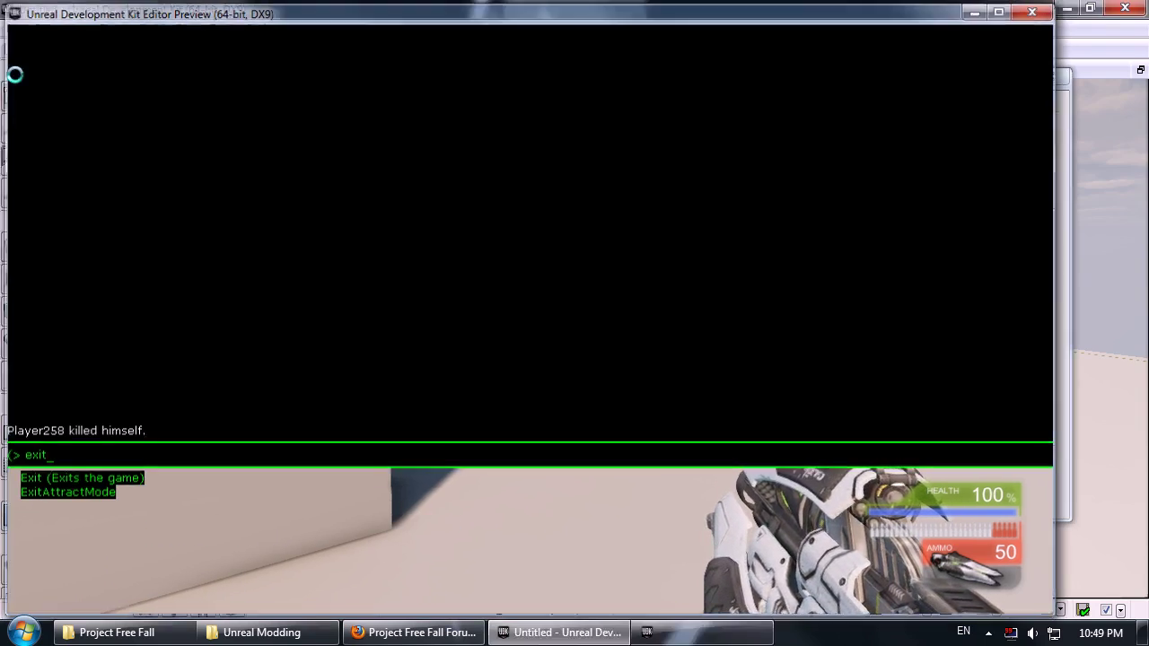
pyautogui.press('Return')
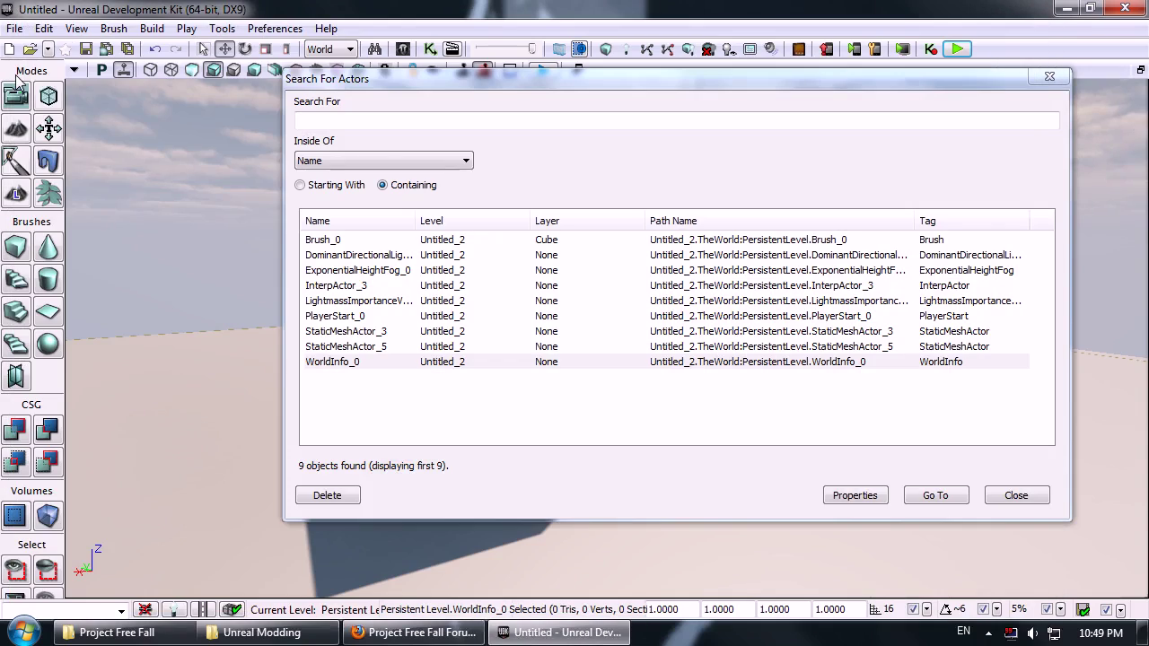
# - Close the actor search, restore the four-viewport layout, and resize the panes to enlarge the Front view
pyautogui.click(1049, 76)
pyautogui.click(1140, 70)
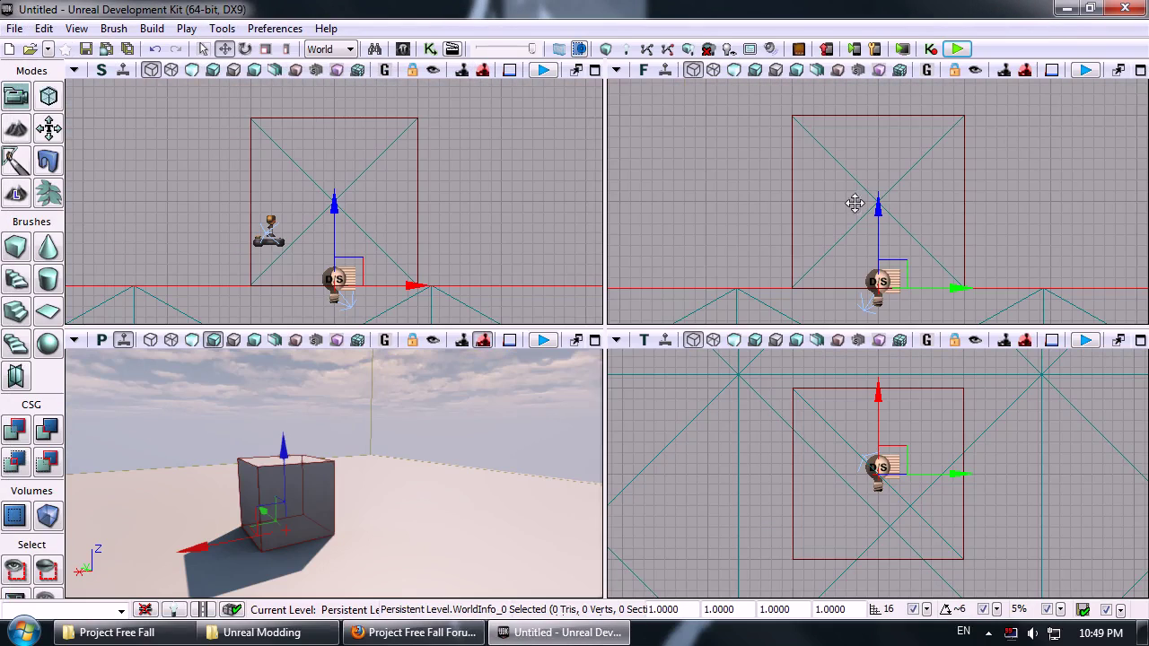
pyautogui.moveTo(603, 323); pyautogui.dragTo(610, 453)
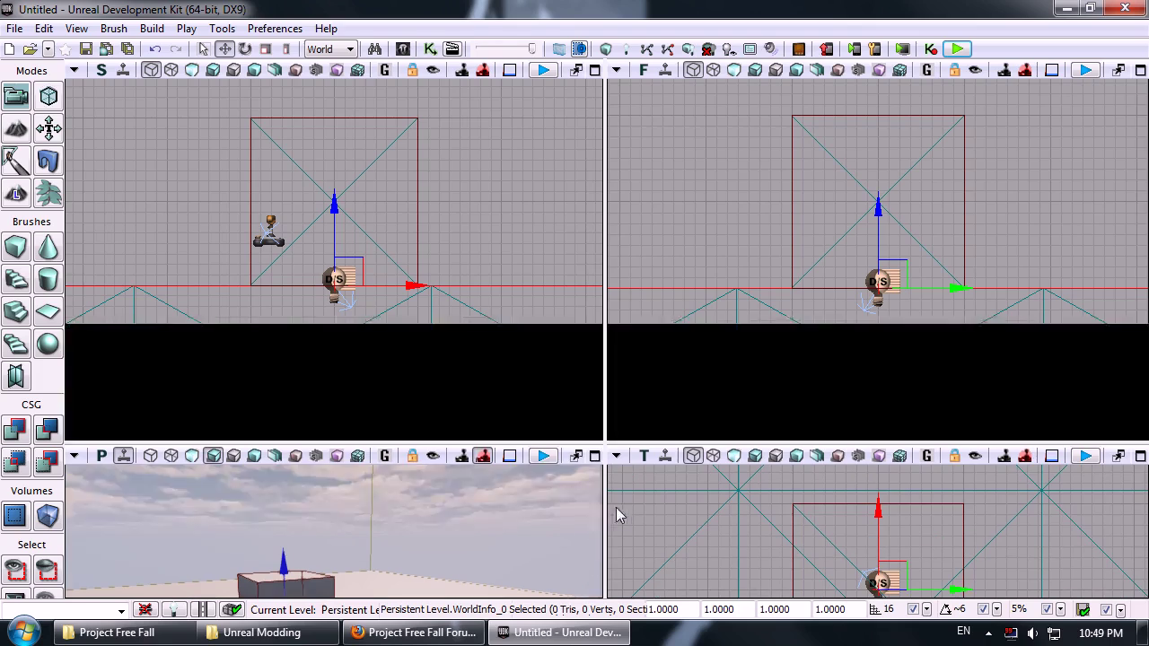
pyautogui.click(564, 520)
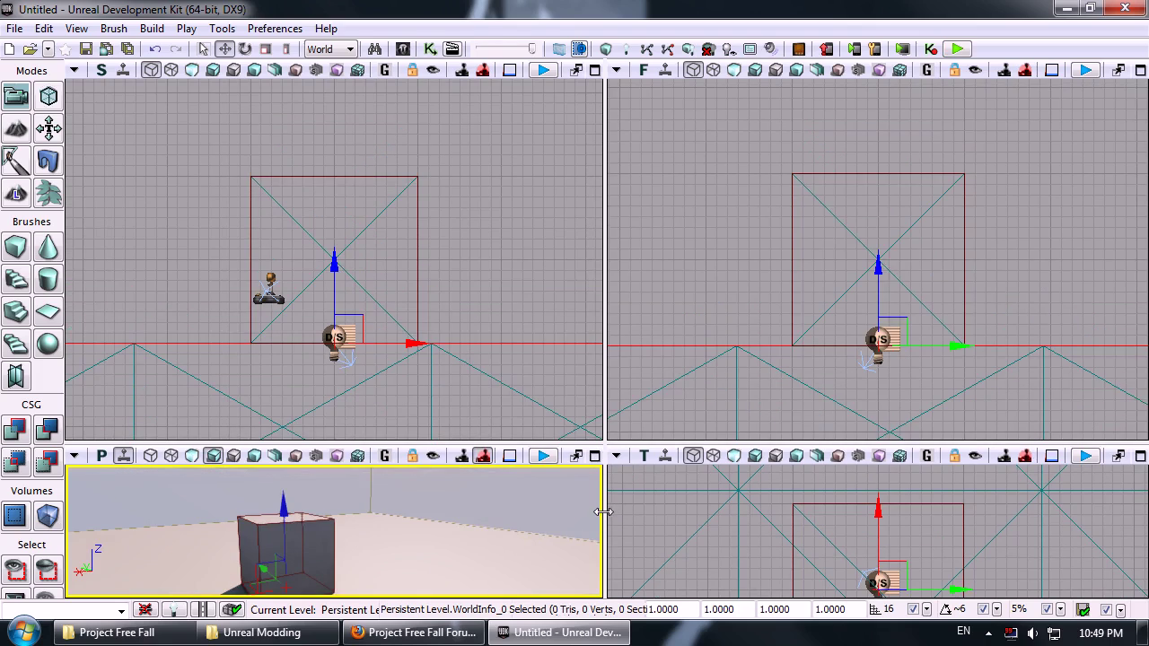
pyautogui.moveTo(603, 512); pyautogui.dragTo(357, 496)
# - Select the builder brush in the Front view and lower it along Z to centre it on the ground line
pyautogui.moveTo(518, 268)
pyautogui.mouseDown()
pyautogui.moveTo(503, 269)
pyautogui.moveTo(479, 208)
pyautogui.mouseUp()
pyautogui.click(590, 216)
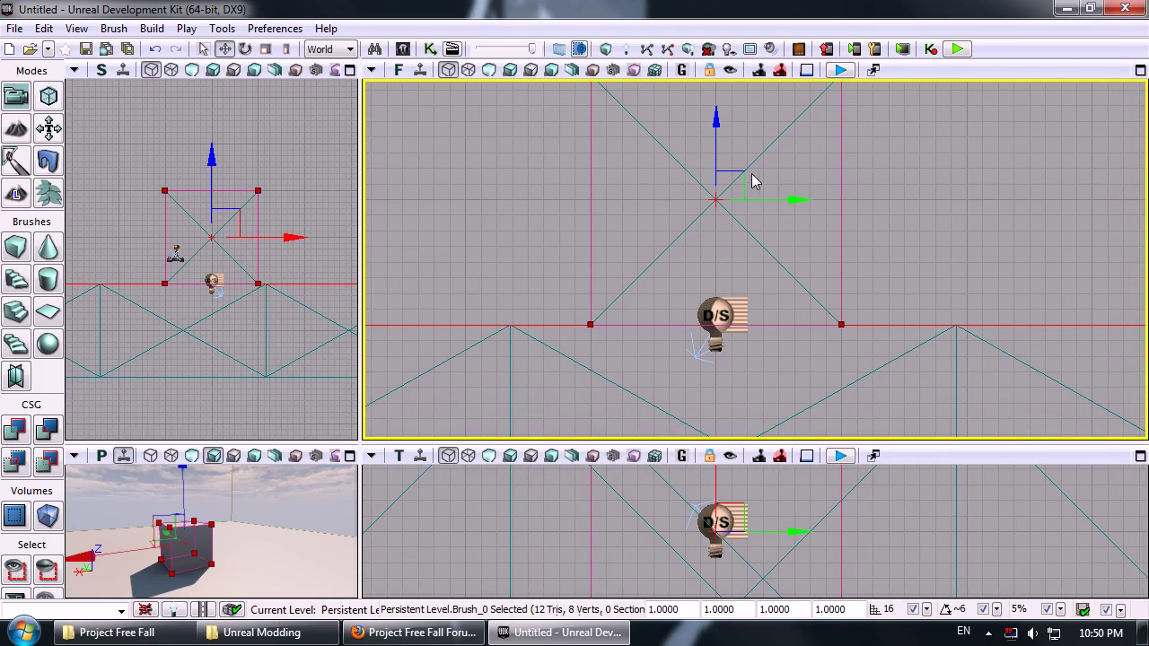
pyautogui.moveTo(716, 149); pyautogui.dragTo(715, 266)
# - Set the drag grid size to 1 and scale the builder brush uniformly to fill the whole world grid
pyautogui.scroll(-4, 777, 260)
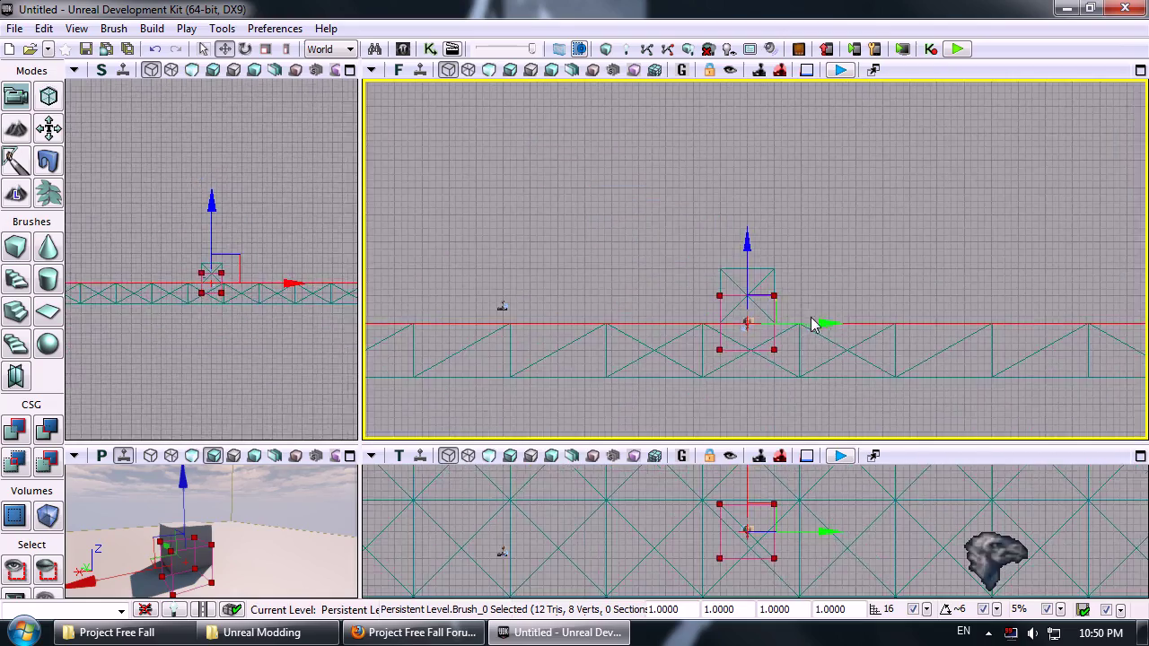
pyautogui.scroll(-5, 810, 323)
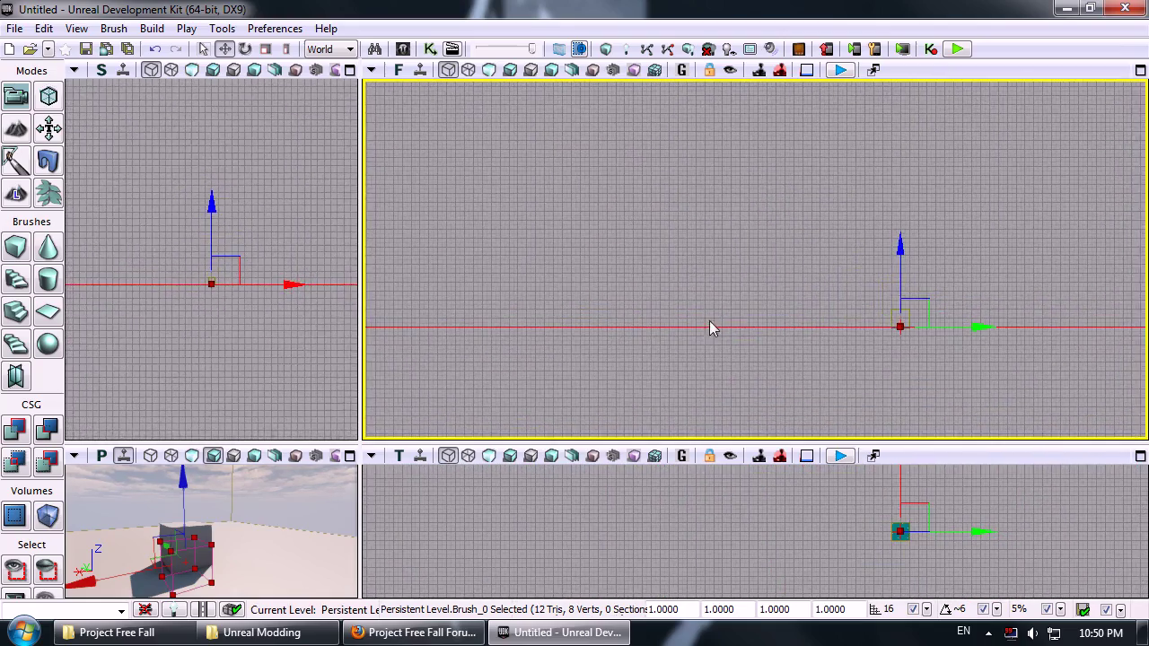
pyautogui.scroll(-6, 681, 319)
pyautogui.moveTo(806, 248); pyautogui.dragTo(795, 221, button='right')
pyautogui.click(926, 609)
pyautogui.click(960, 409)
pyautogui.press('space')
pyautogui.press('space')
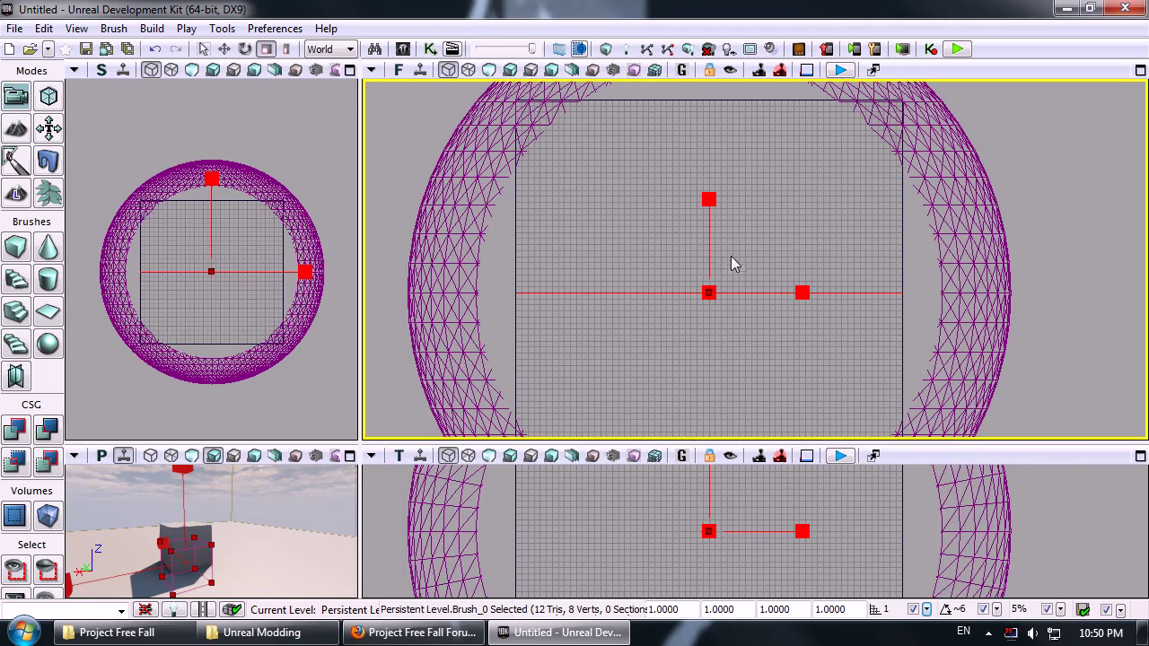
pyautogui.moveTo(708, 198); pyautogui.dragTo(709, 106)
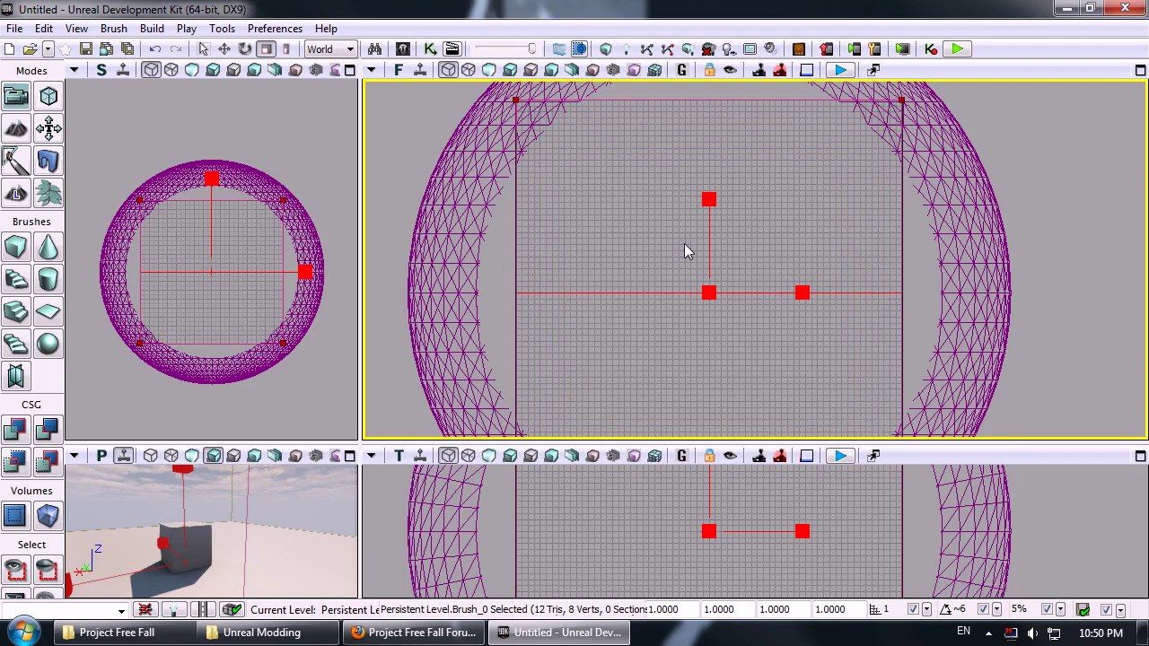
# - Return to the translation mode and add a GravityVolume from the enlarged builder brush
pyautogui.click(225, 48)
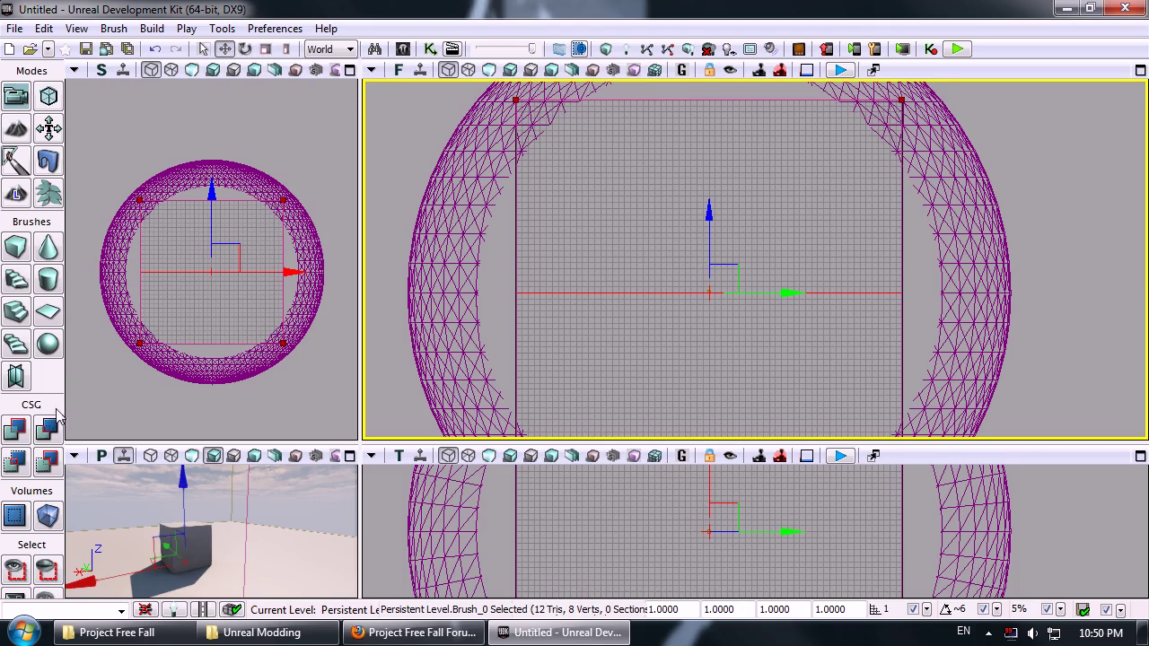
pyautogui.click(46, 519)
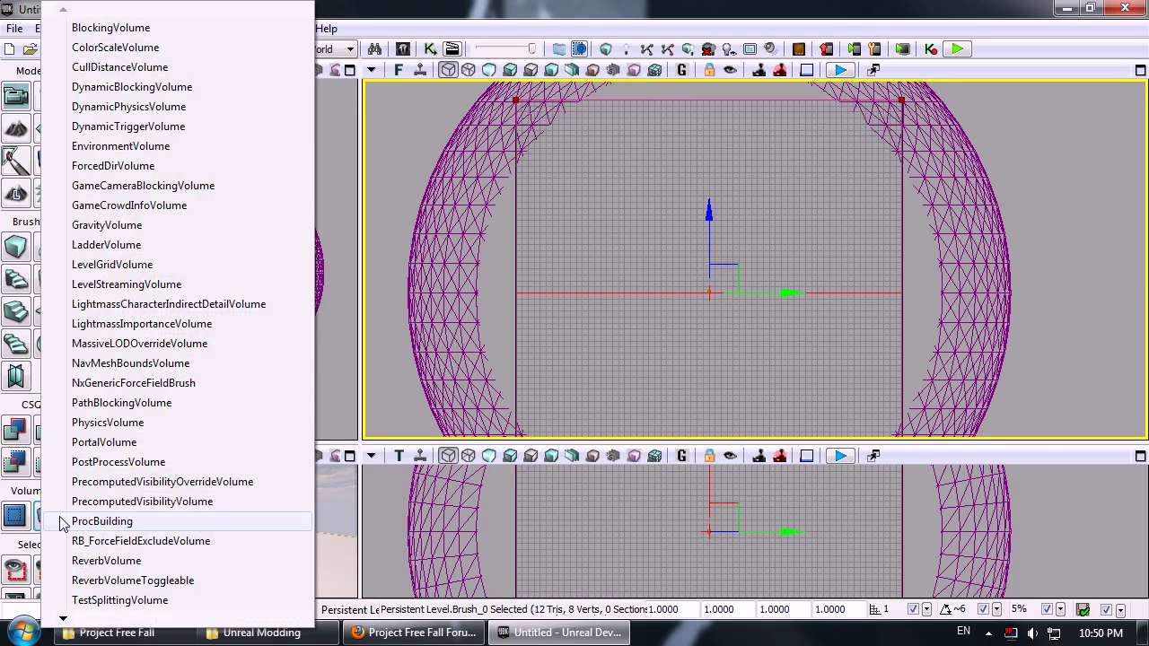
pyautogui.click(120, 229)
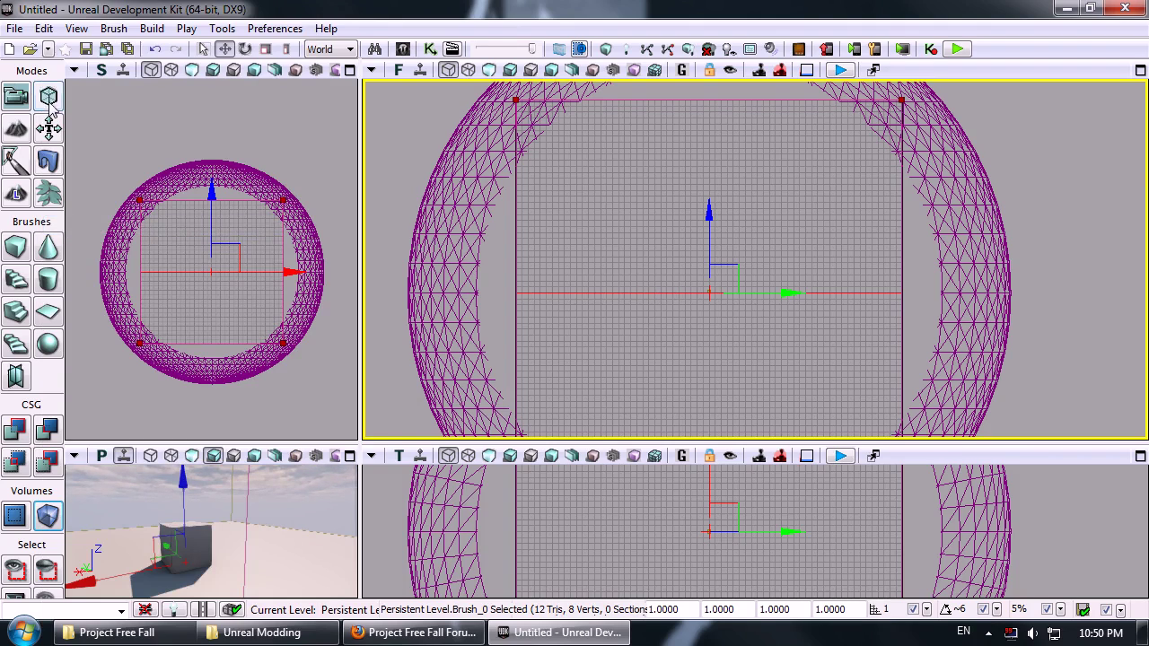
# - Find the GravityVolume in the actor search and open its properties with the Gravity Volume category expanded
pyautogui.click(43, 28)
pyautogui.click(109, 395)
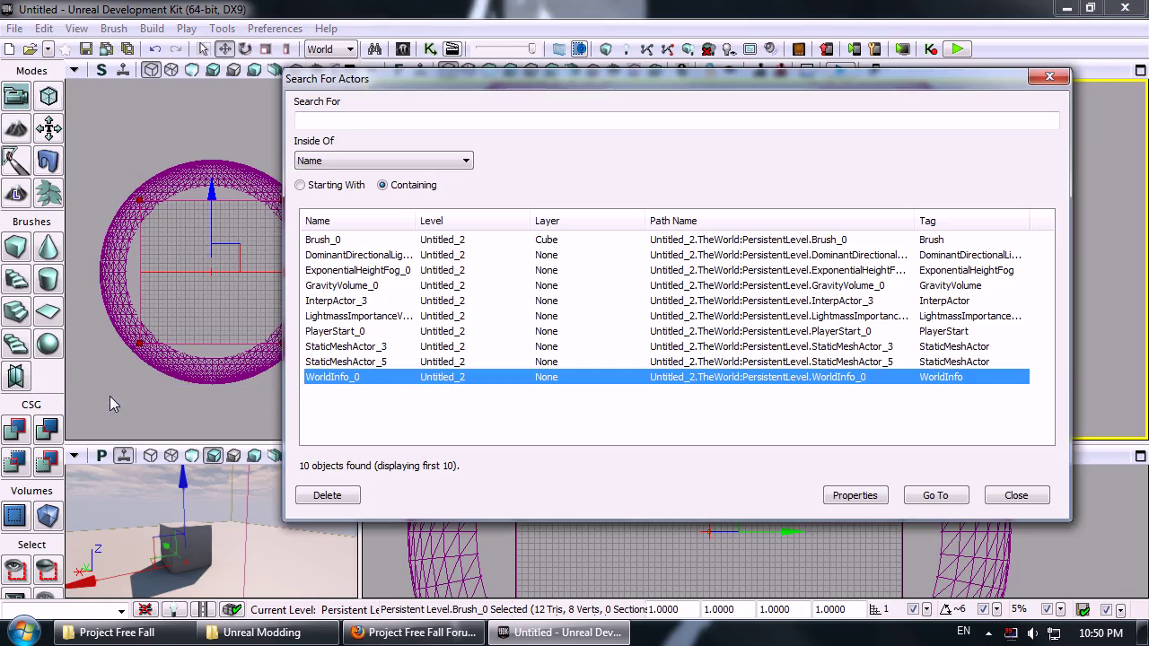
pyautogui.click(357, 288)
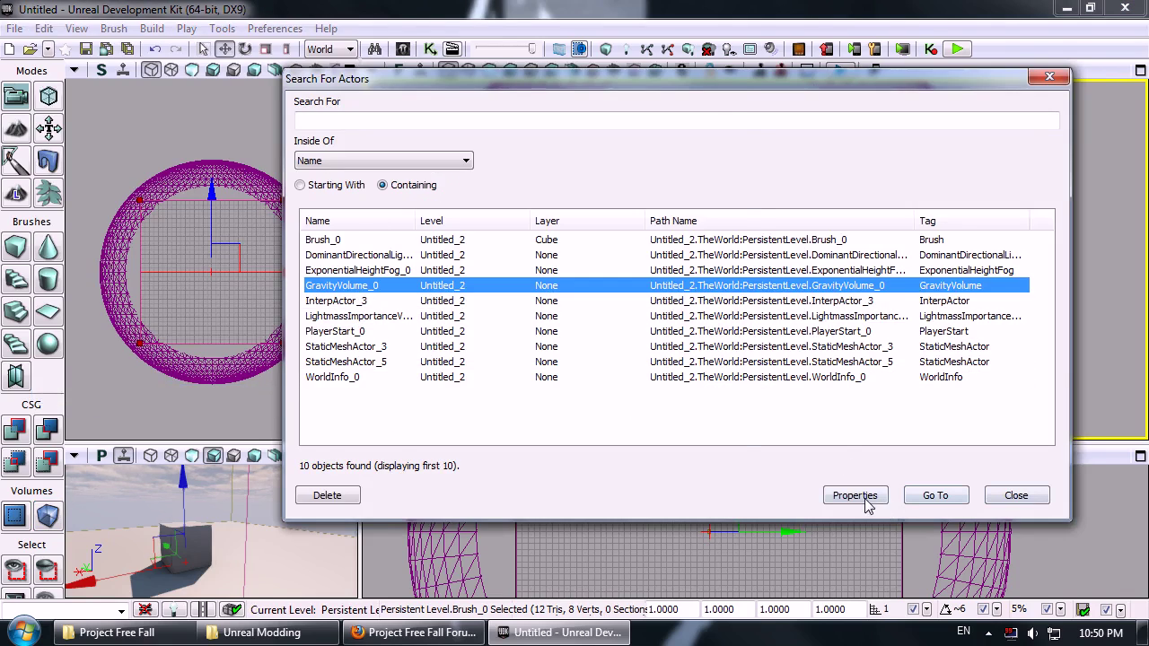
pyautogui.click(857, 496)
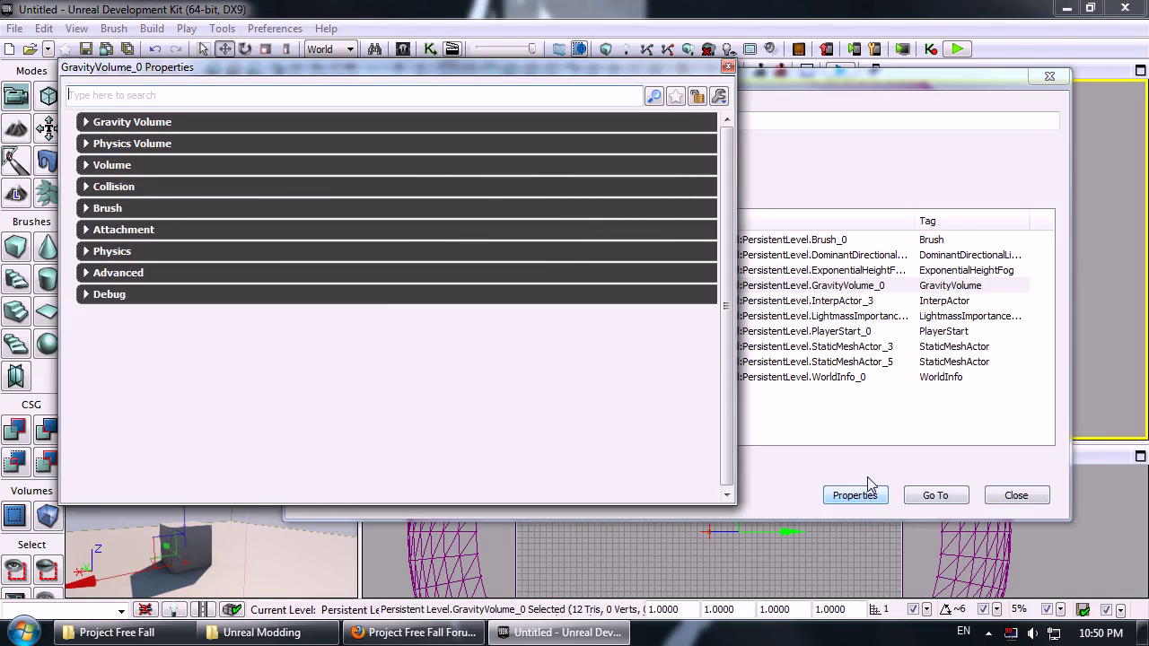
pyautogui.click(86, 123)
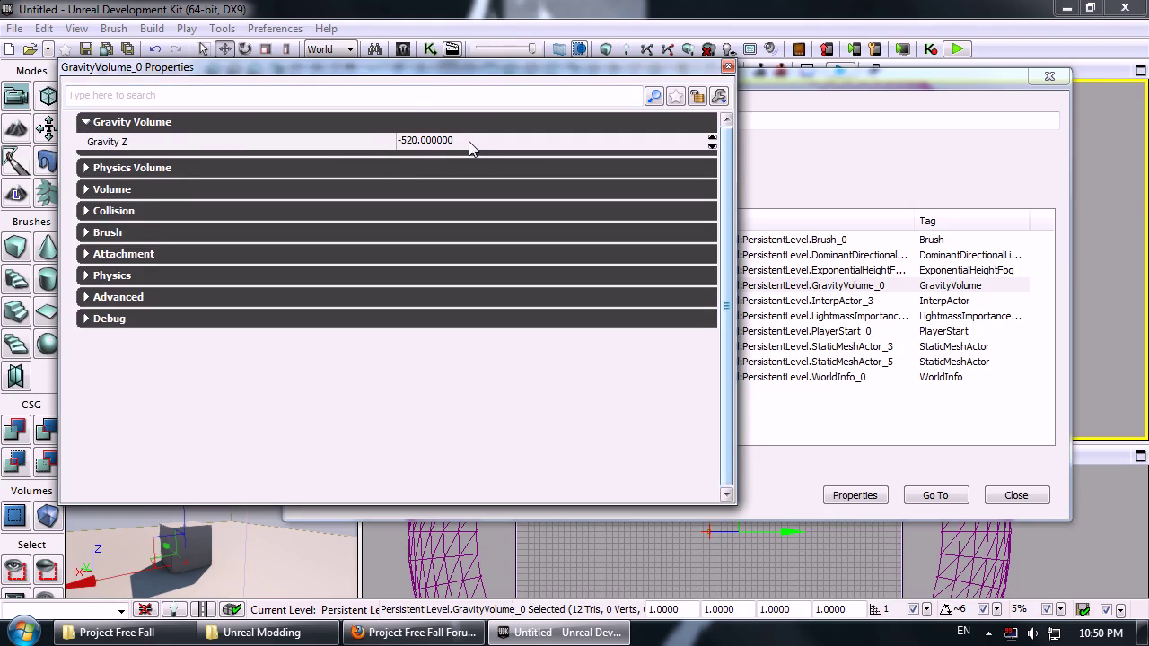
# - Play the level in the editor to test jumping around the cube under the default gravity, and quit with the exit console command
pyautogui.click(958, 49)
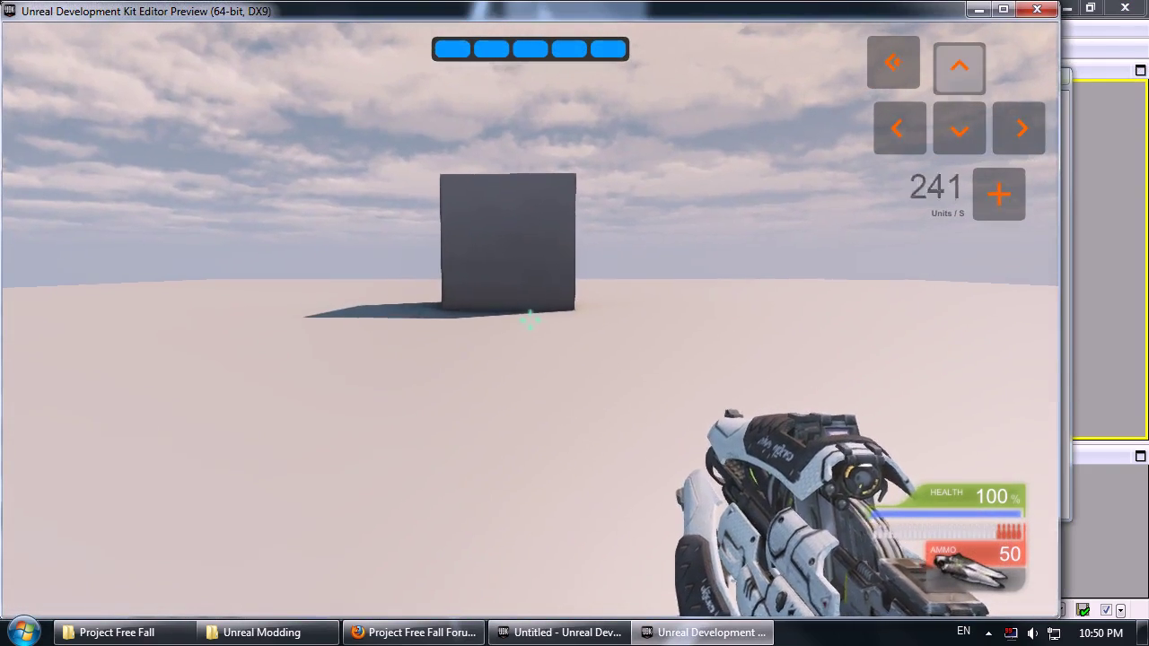
pyautogui.press('space')
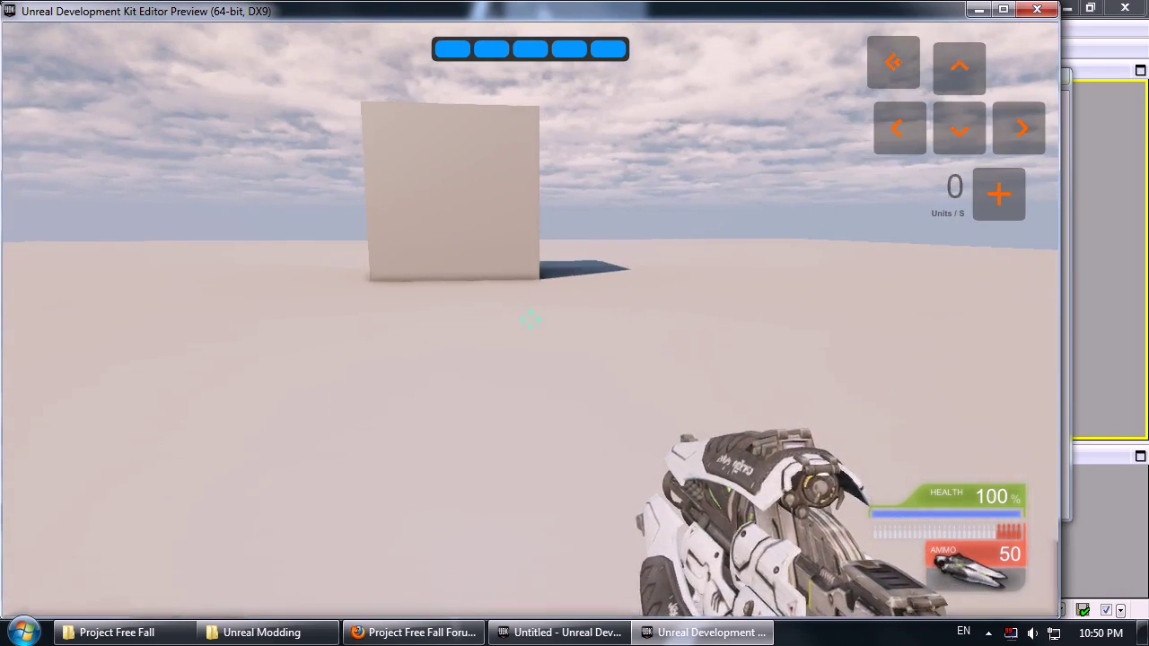
pyautogui.press('d')
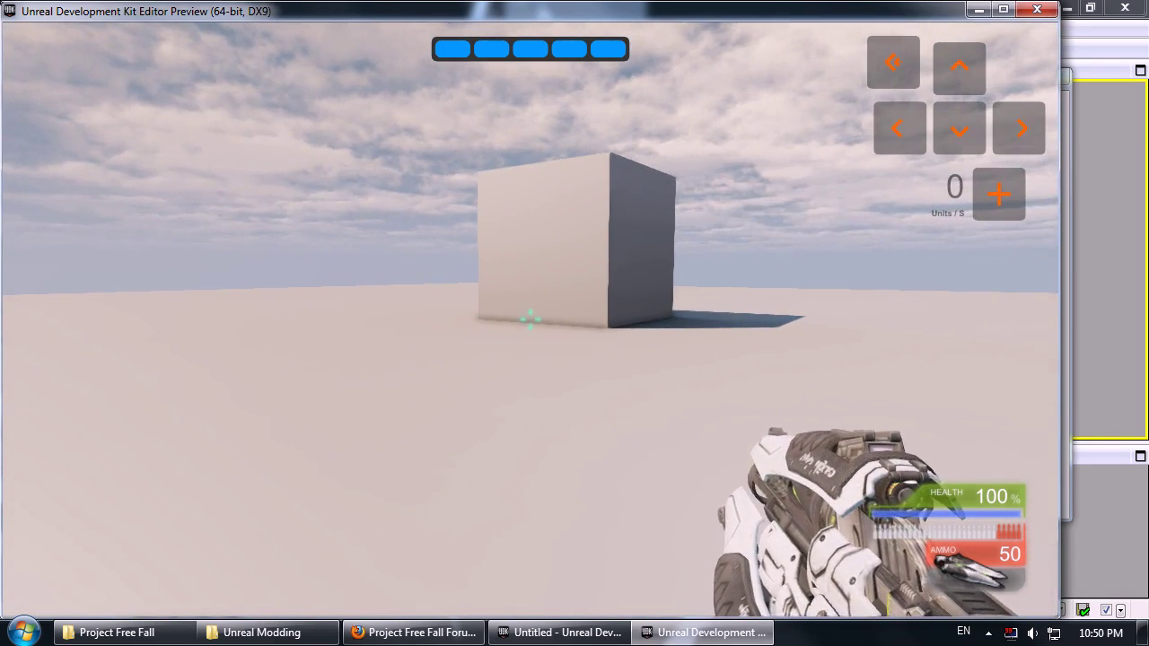
pyautogui.press('w')
pyautogui.press('a')
pyautogui.press('w')
pyautogui.press('space')
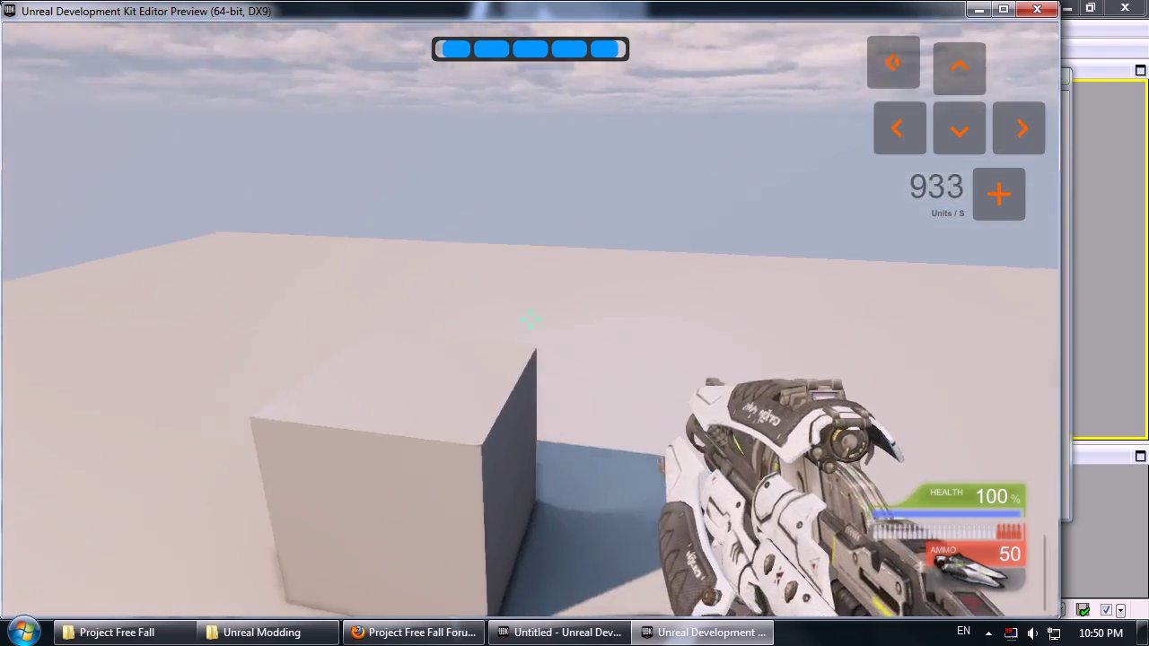
pyautogui.press('space')
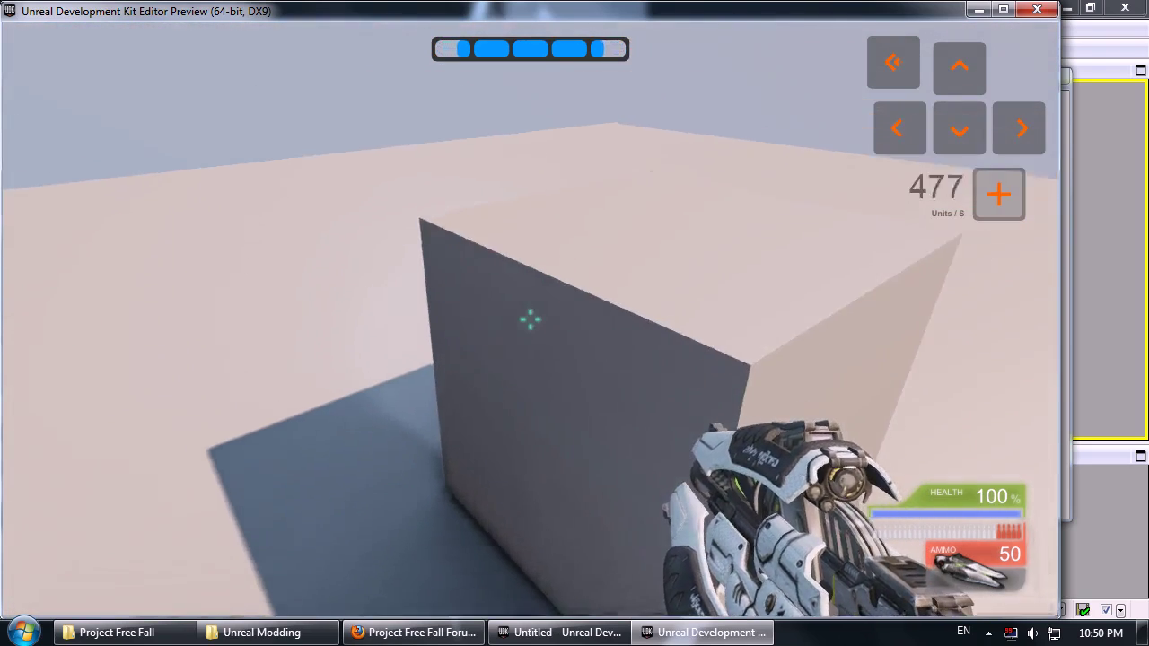
pyautogui.press('s')
pyautogui.press('`')
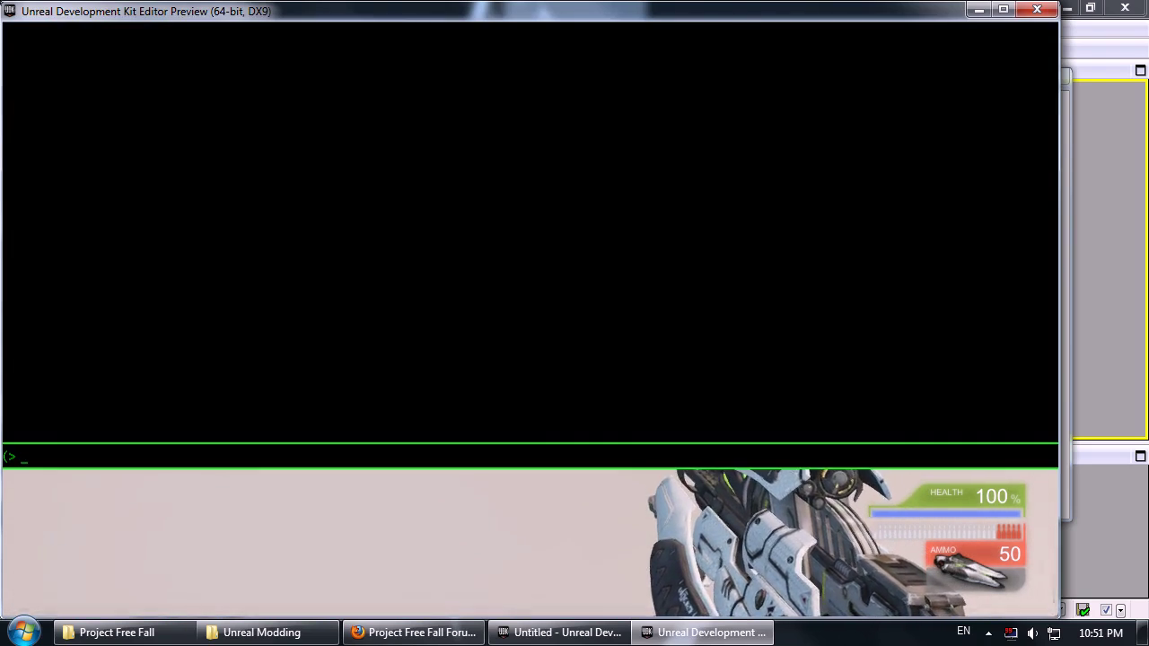
pyautogui.write('exit')
pyautogui.press('Return')
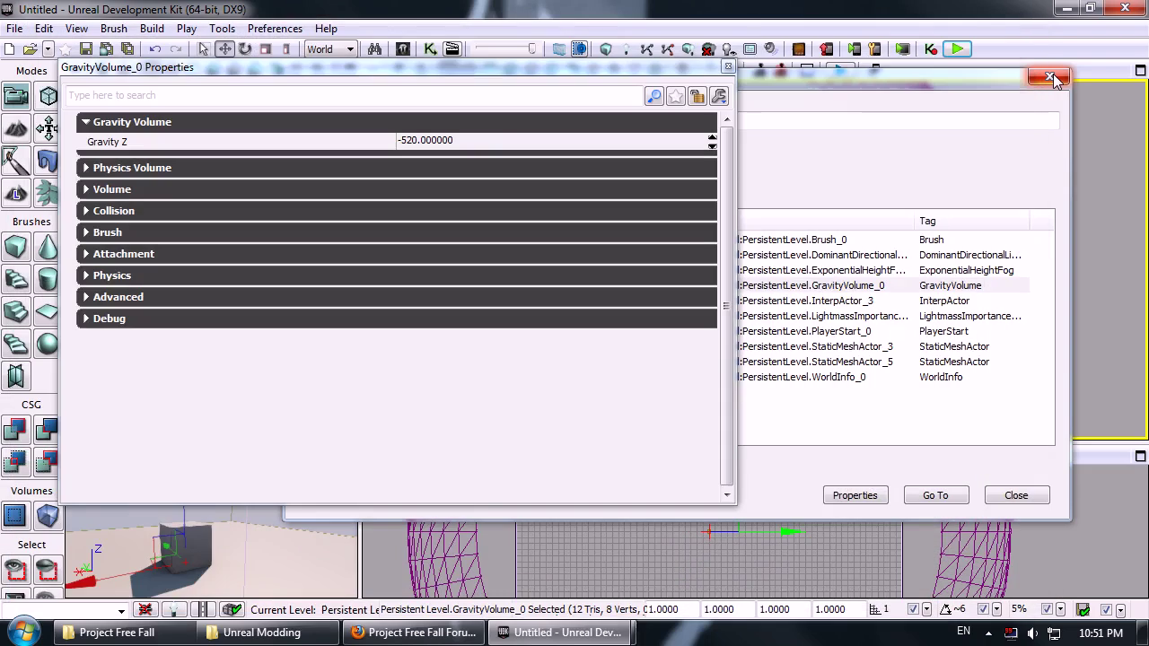
# - Set the volume's Gravity Z to -1000 and play the level in the editor, testing jumps and movement around the cube
pyautogui.click(478, 143)
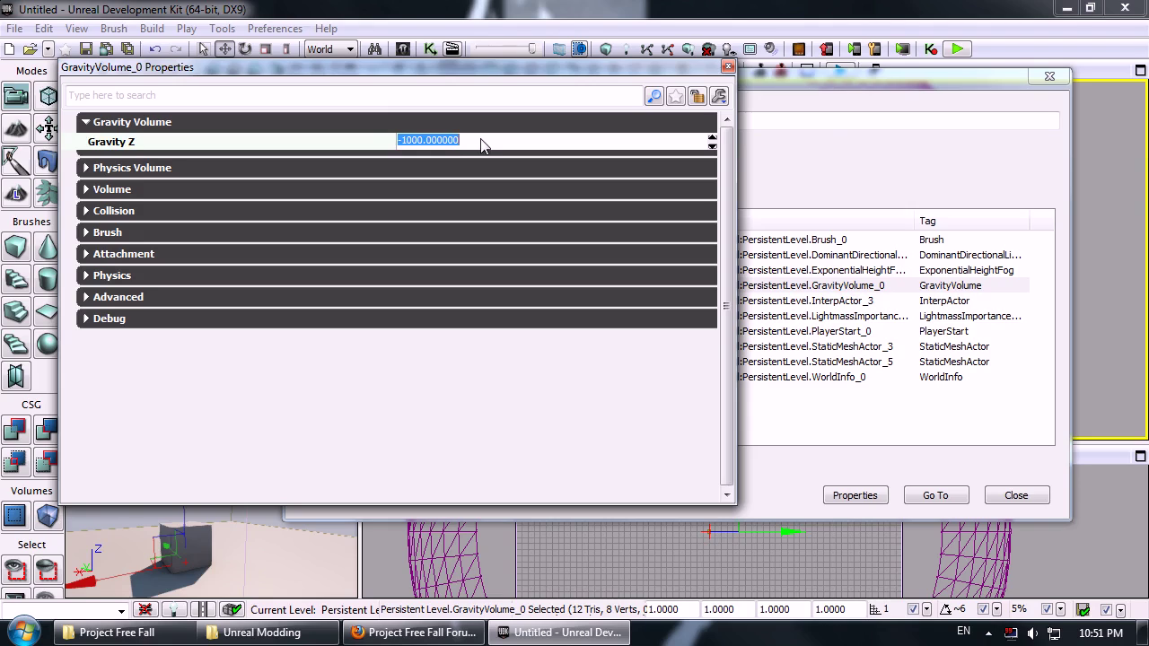
pyautogui.click(960, 52)
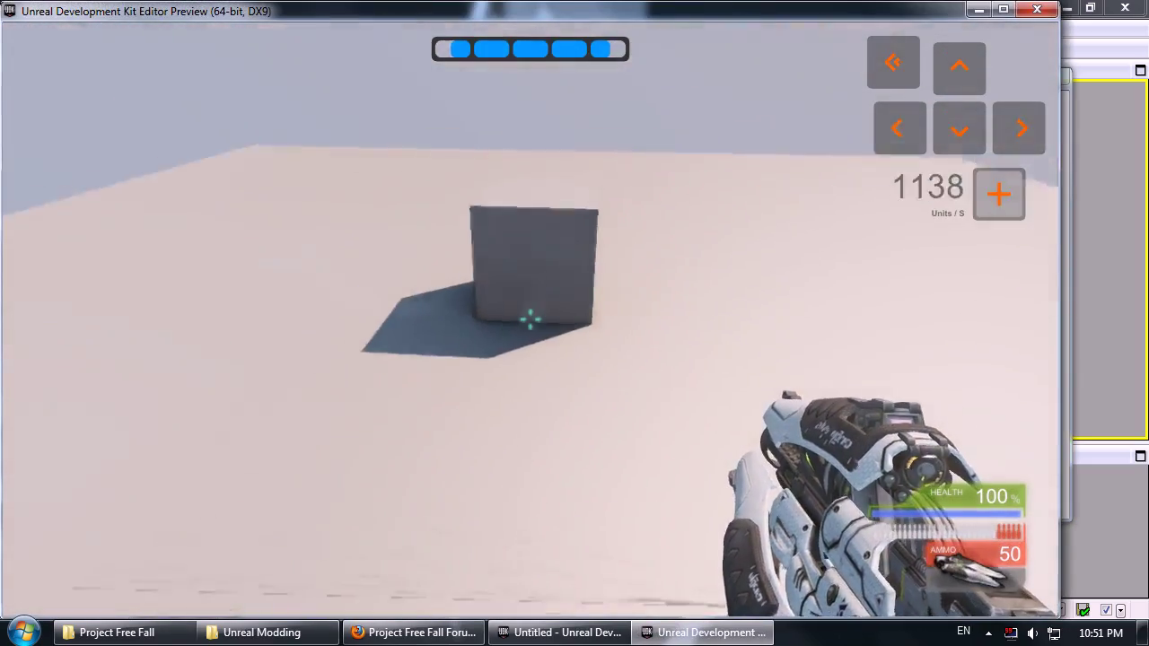
pyautogui.press('space')
pyautogui.press('d')
pyautogui.press('w')
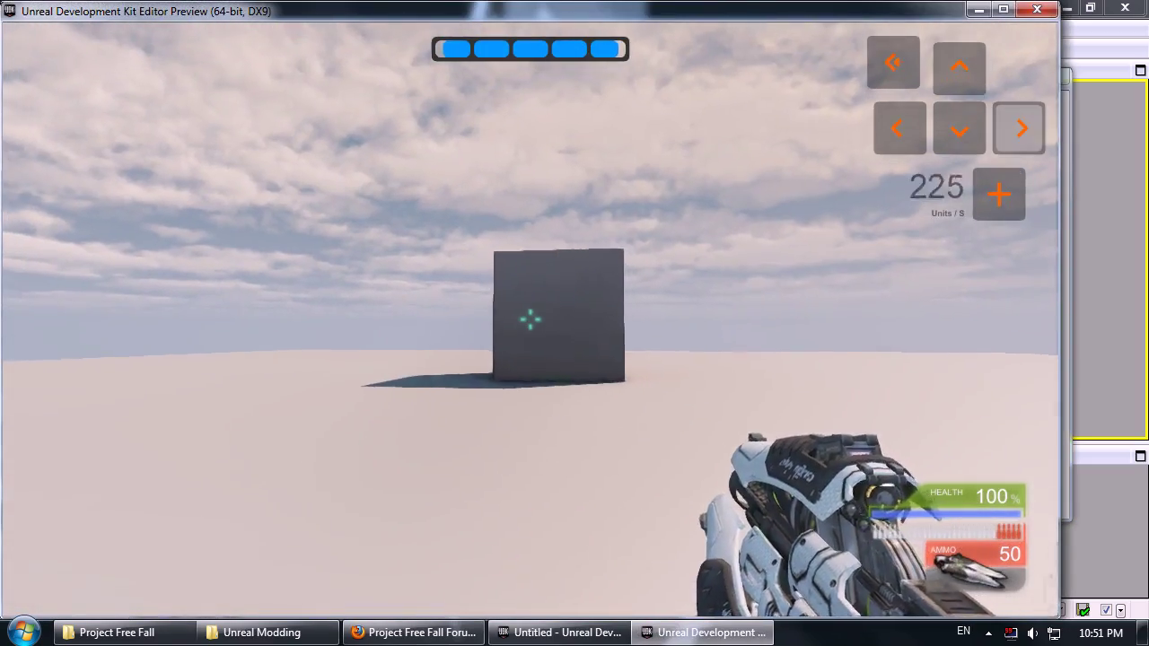
pyautogui.press('space')
pyautogui.press('space')
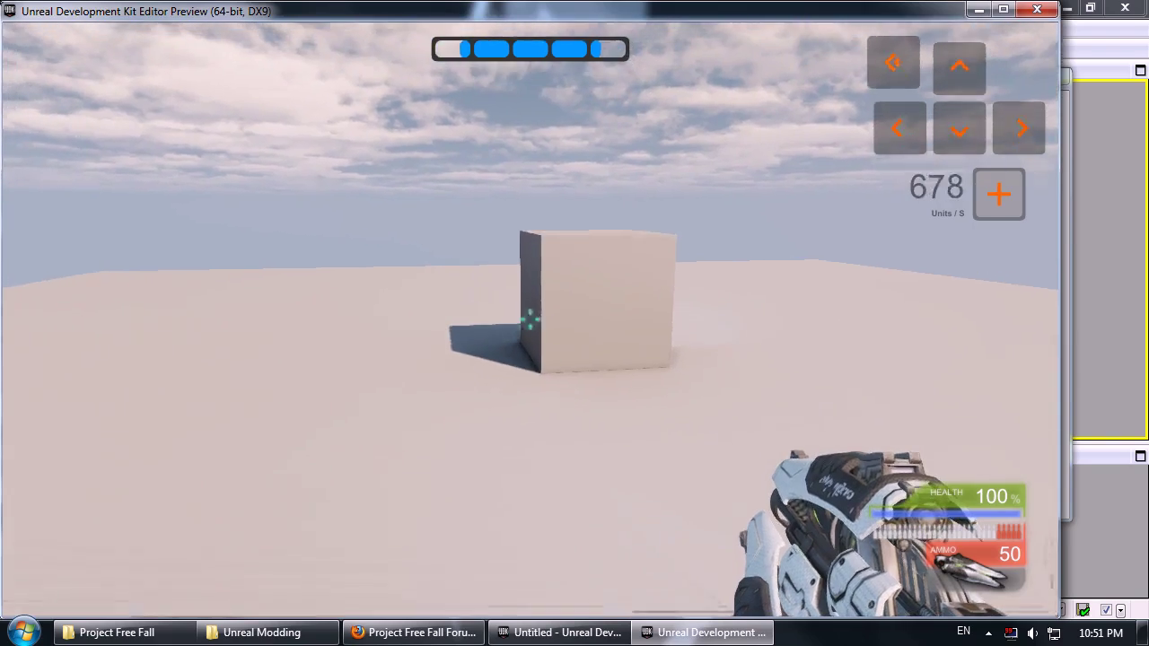
pyautogui.press('w')
pyautogui.press('space')
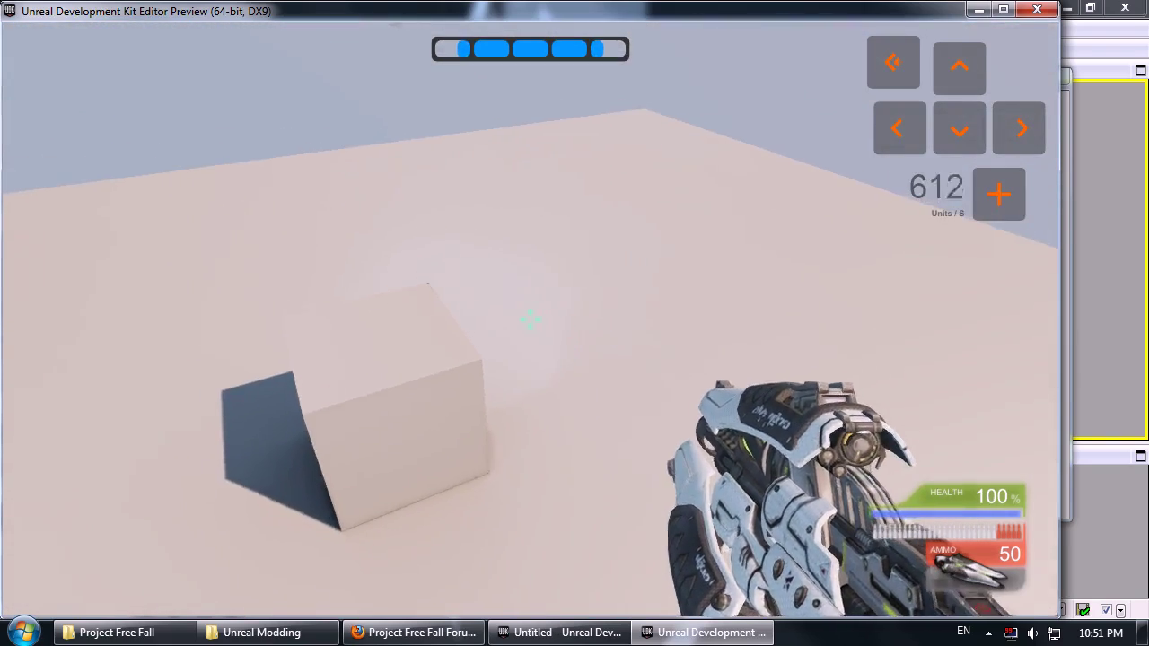
pyautogui.press('space')
pyautogui.press('a')
pyautogui.press('d')
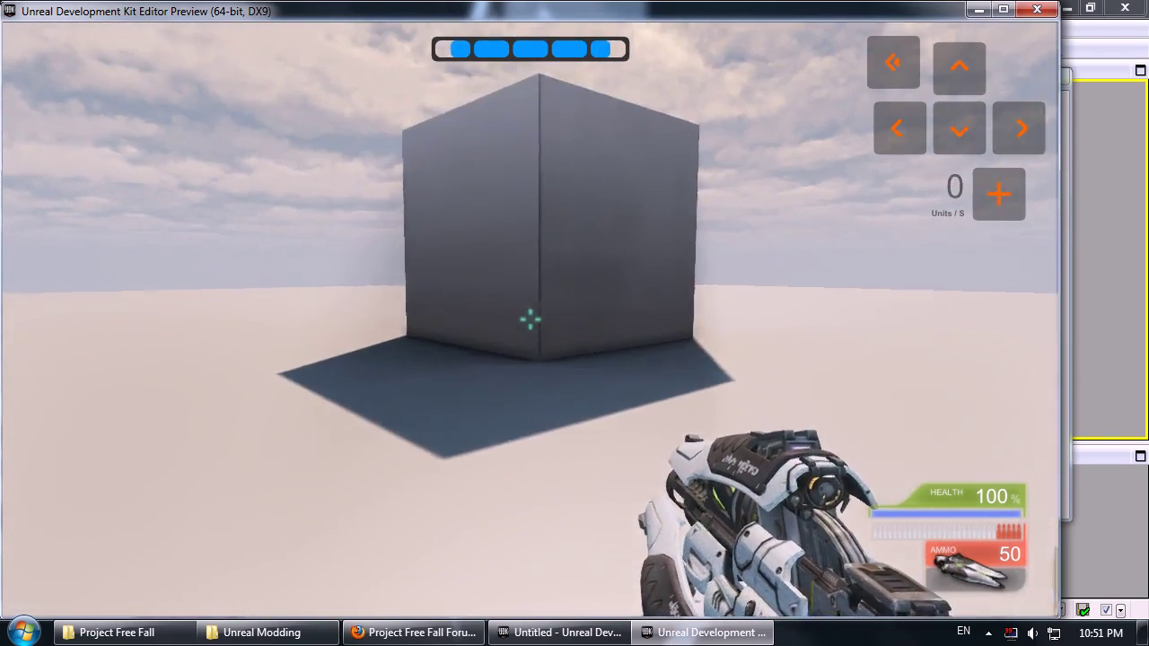
# - Test strafing, walking and another jump around the cube in the preview, and quit with the exit console command
pyautogui.press('d')
pyautogui.press('d')
pyautogui.press('d')
pyautogui.press('d')
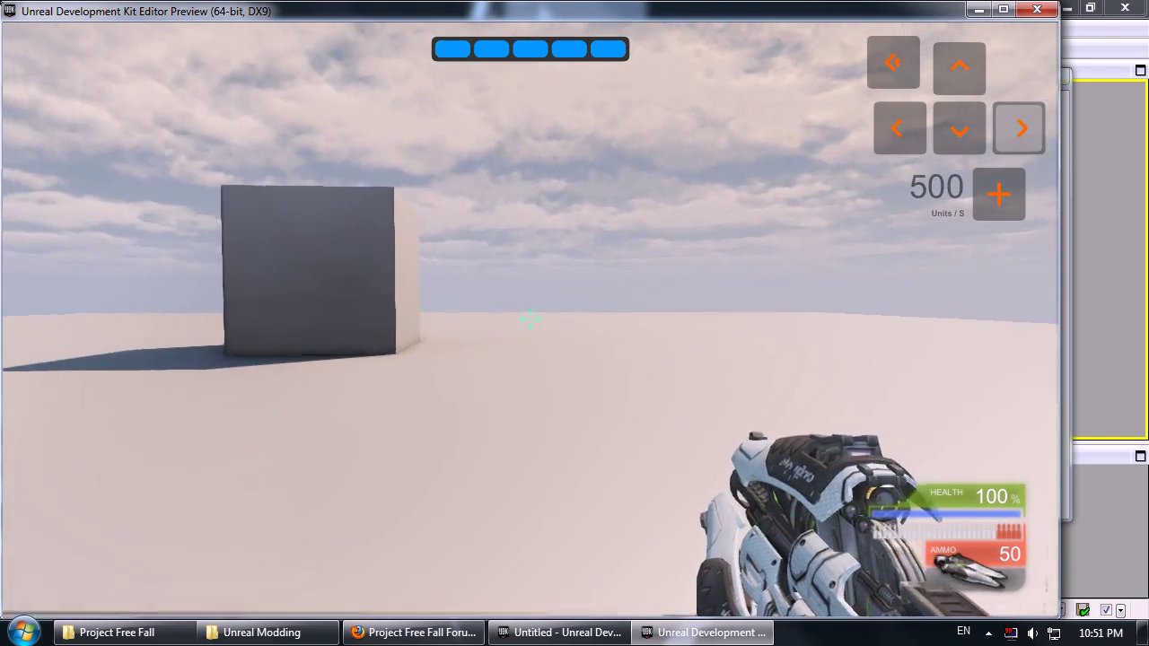
pyautogui.press('s')
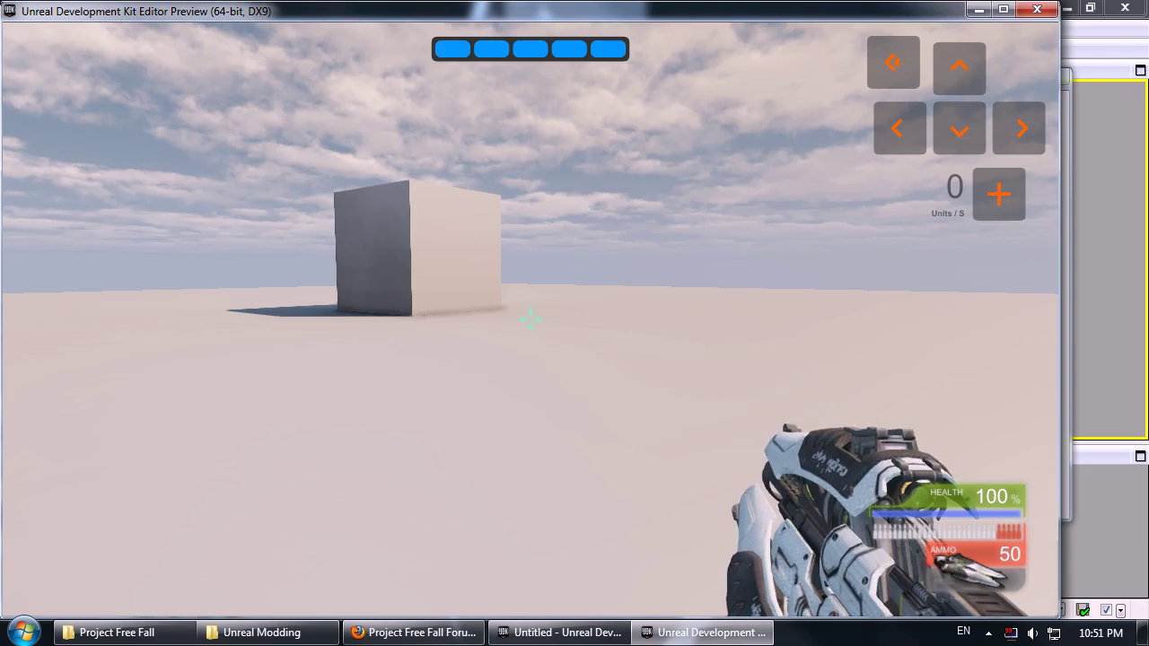
pyautogui.press('w')
pyautogui.press('d')
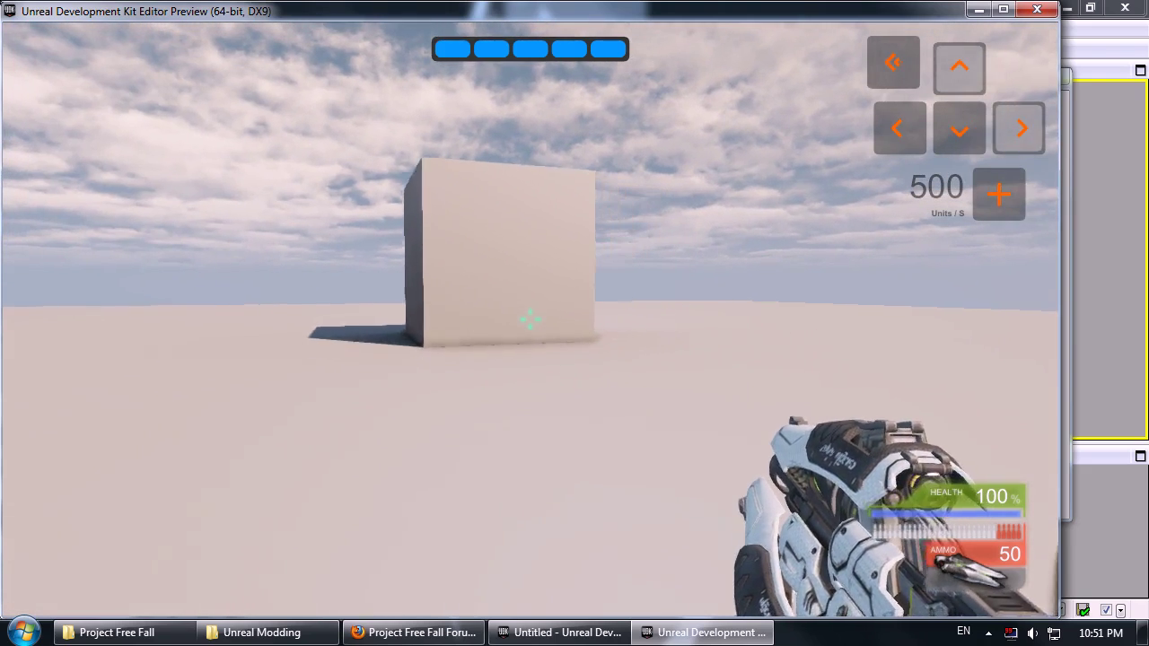
pyautogui.press('s')
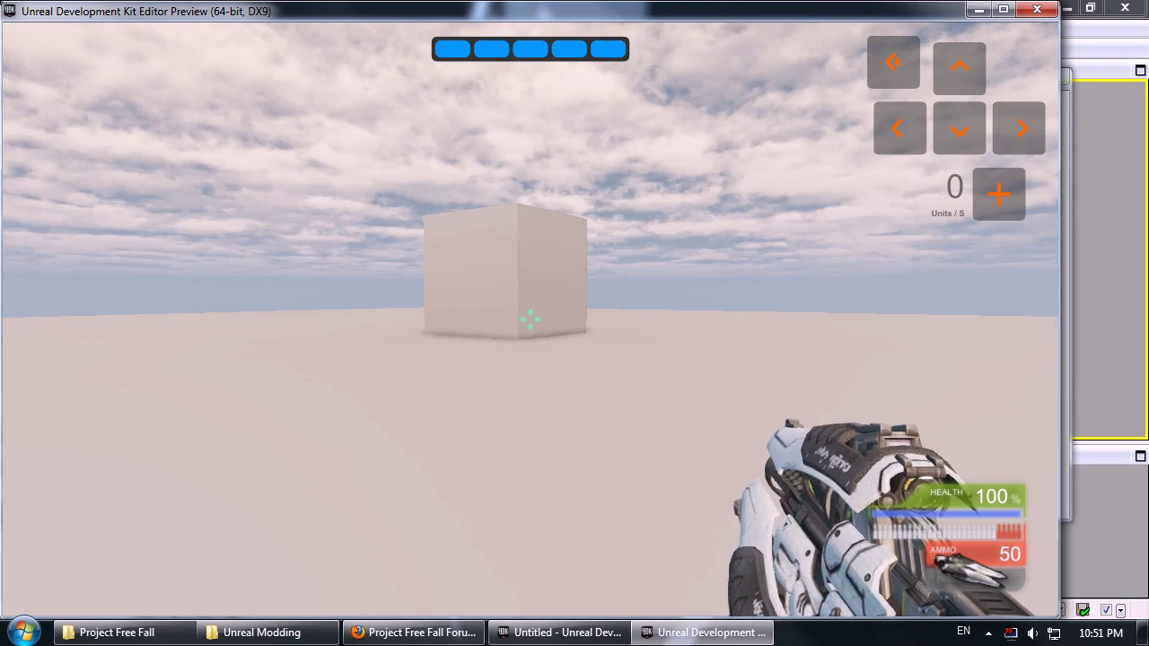
pyautogui.press('w')
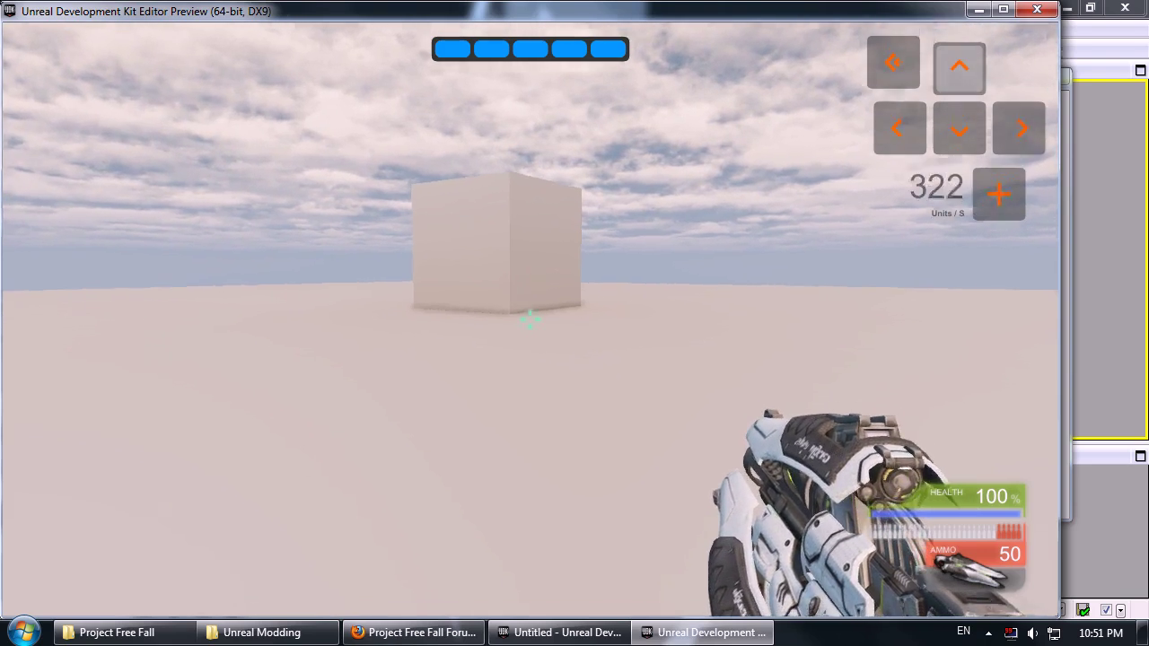
pyautogui.press('space')
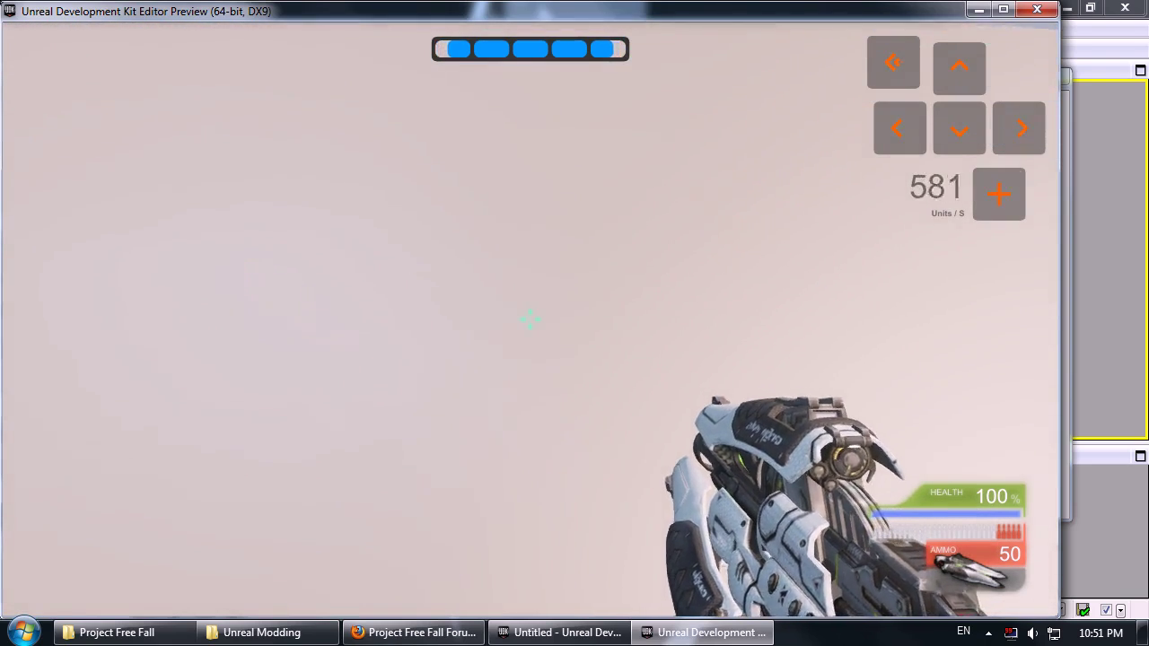
pyautogui.press('d')
pyautogui.press('a')
pyautogui.press('s')
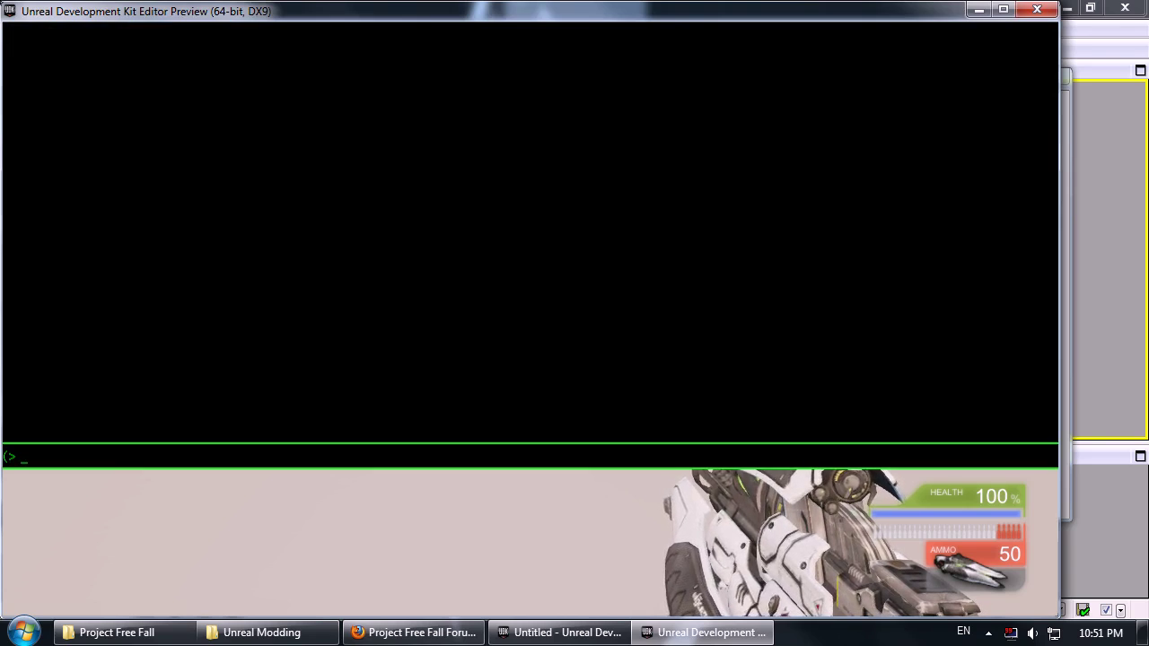
pyautogui.press('Escape')
pyautogui.press('space')
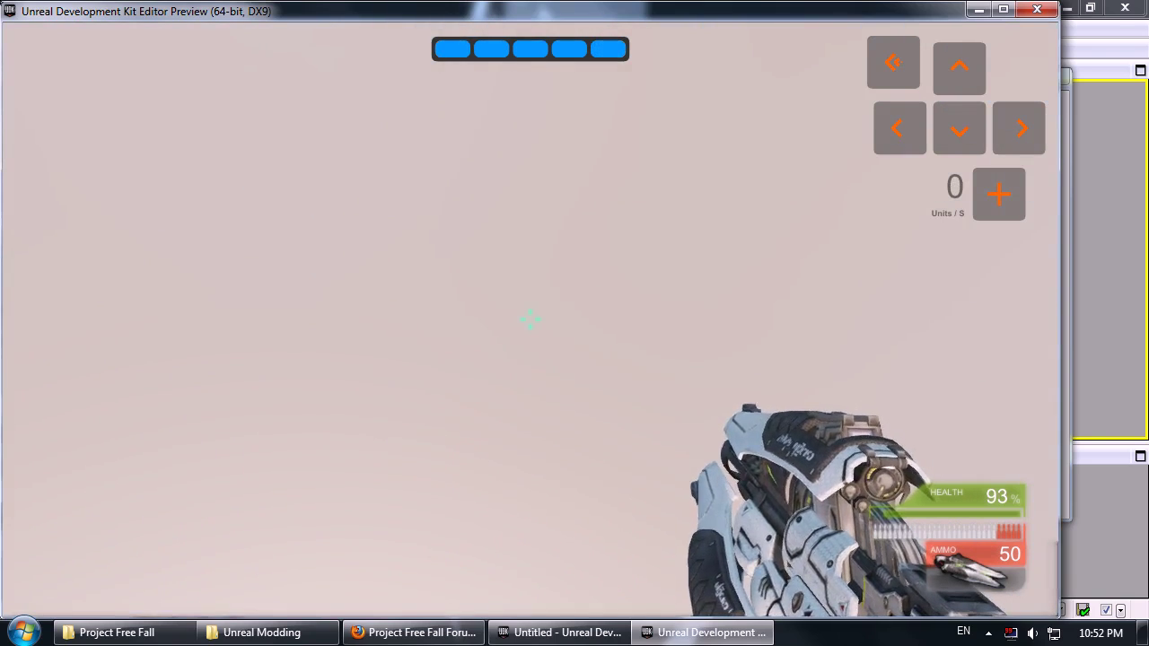
pyautogui.press('`')
pyautogui.write('exit')
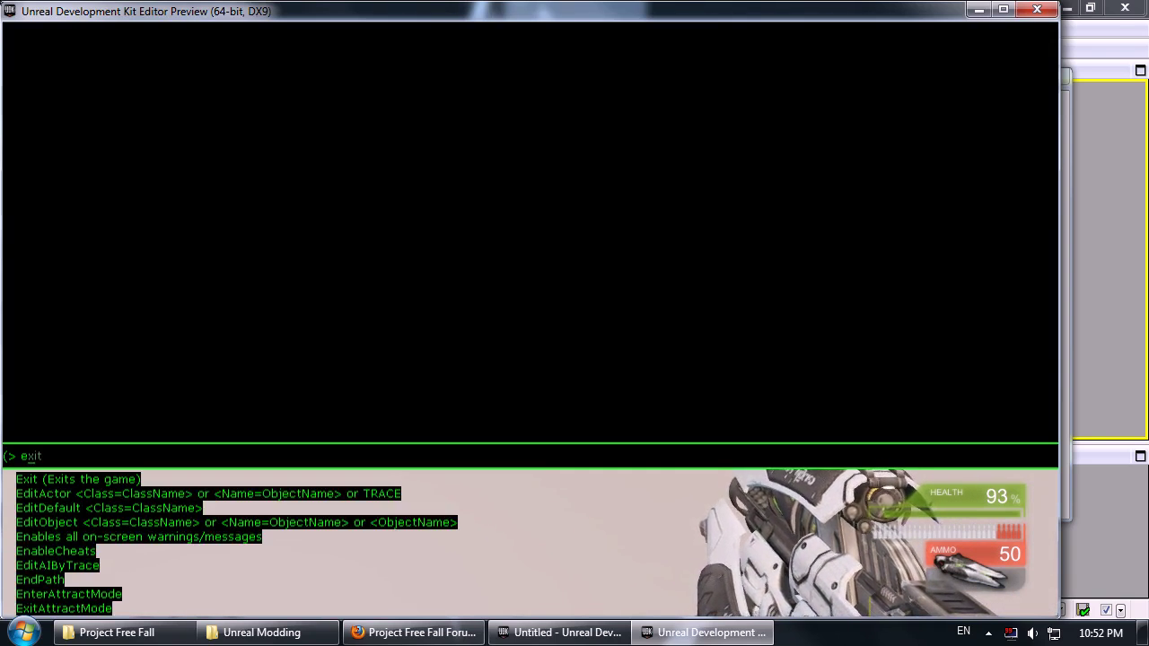
pyautogui.press('Return')
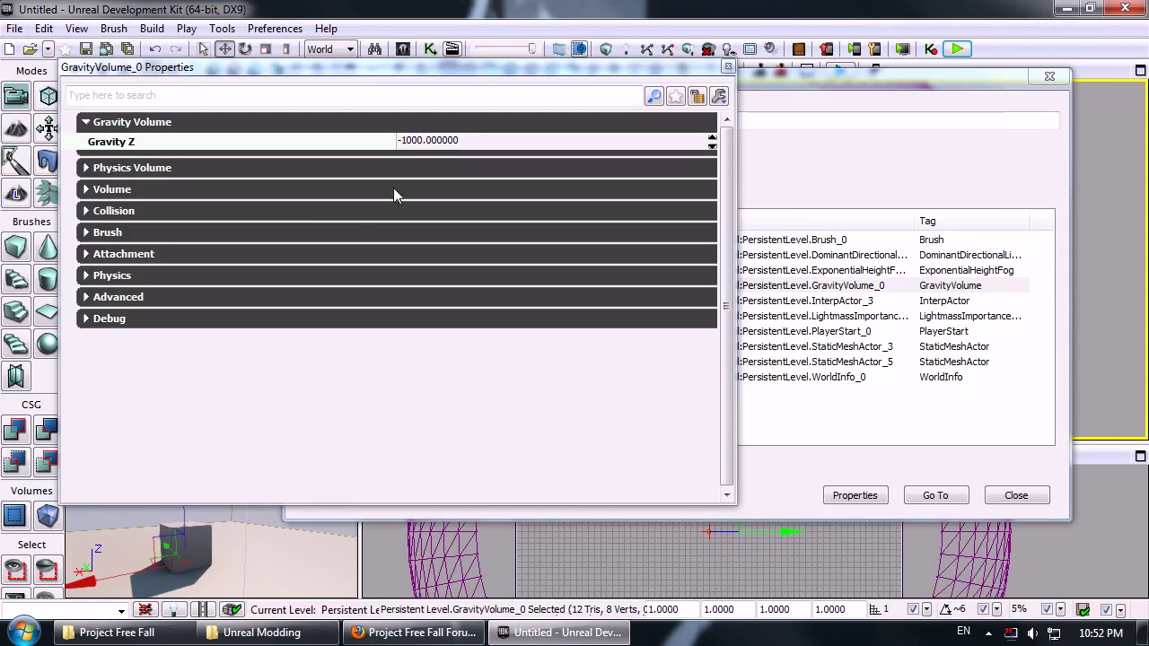
# - Set the GravityVolume's Terminal Velocity to 128000 under Physics Volume and close its properties
pyautogui.click(86, 168)
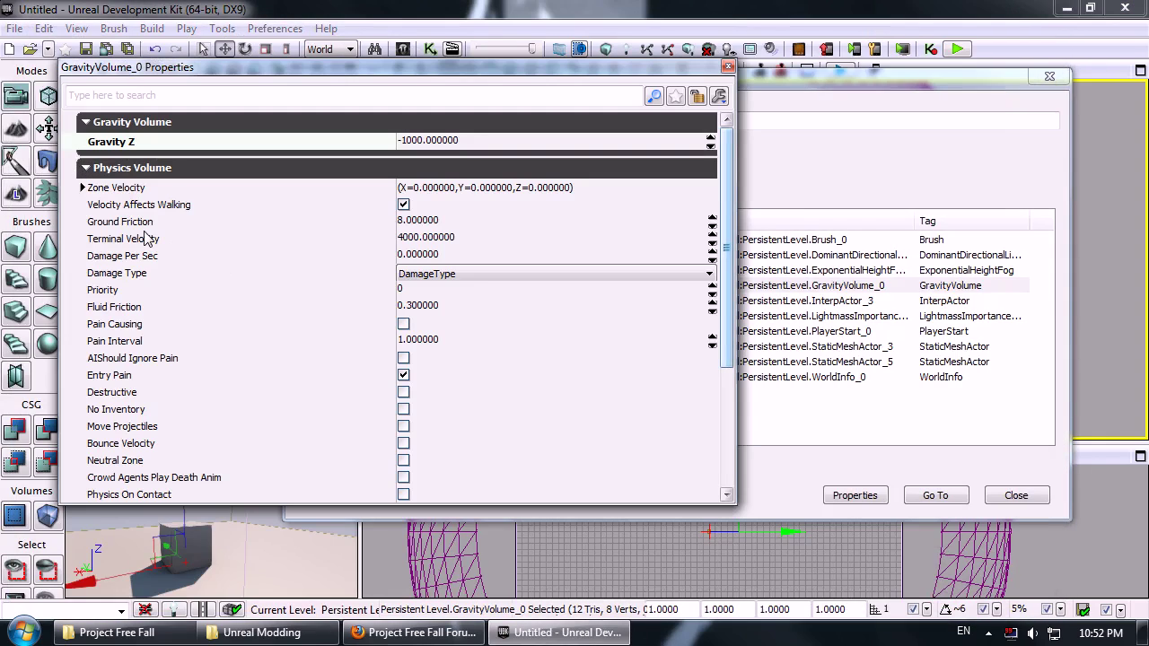
pyautogui.click(484, 240)
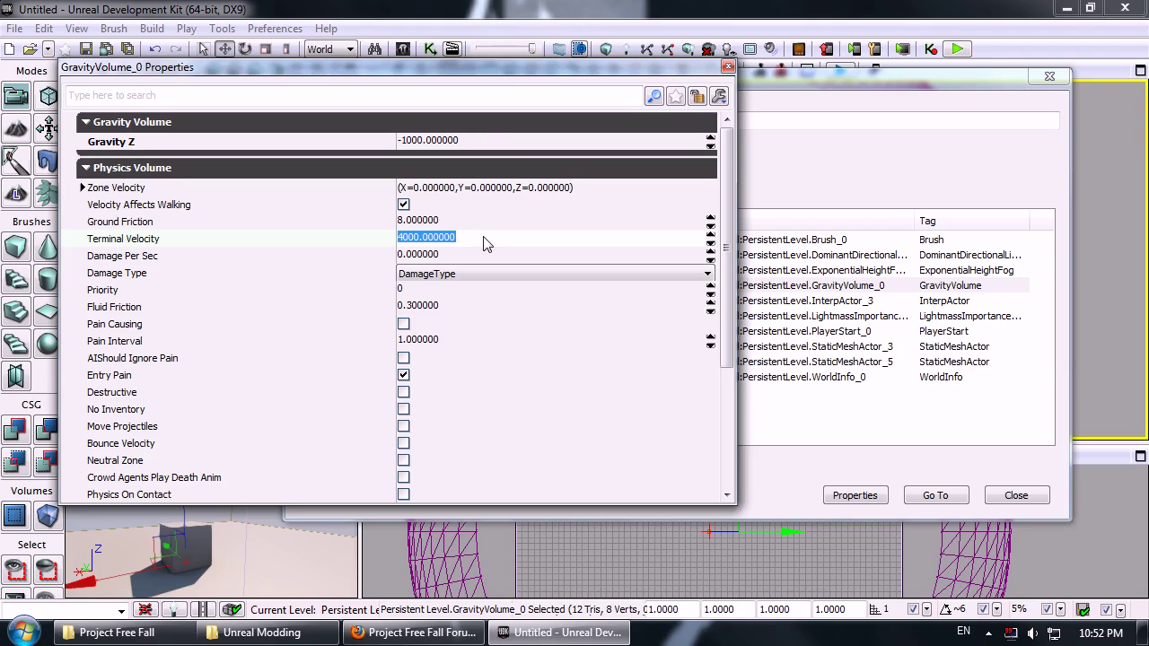
pyautogui.write('128000')
pyautogui.click(485, 240)
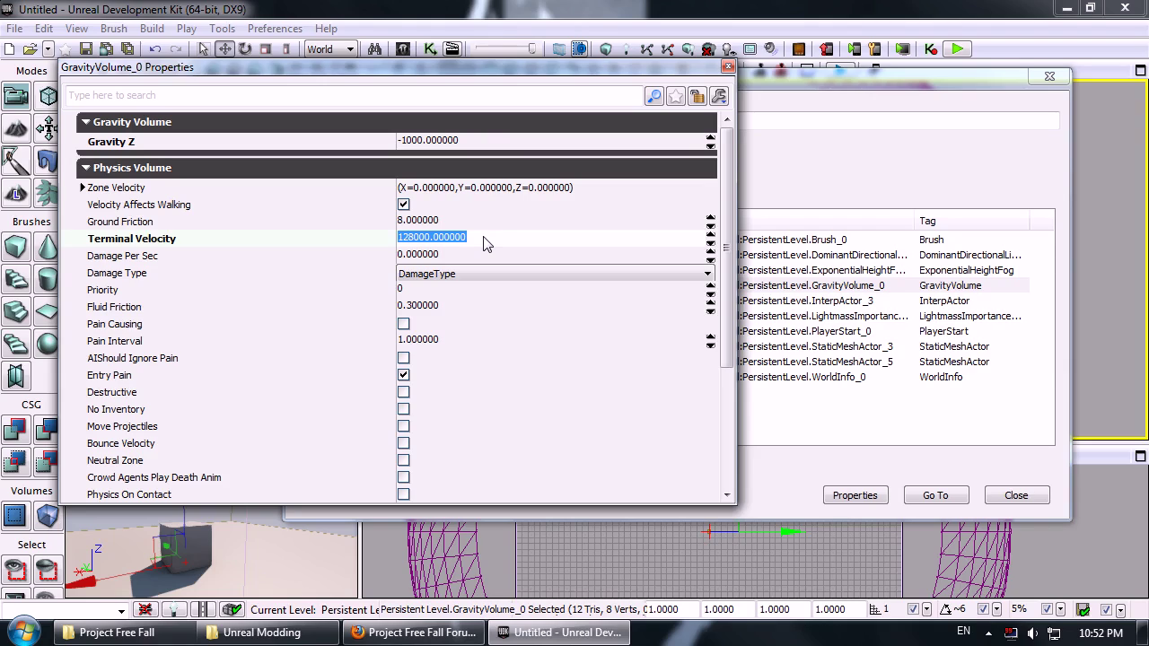
pyautogui.click(479, 142)
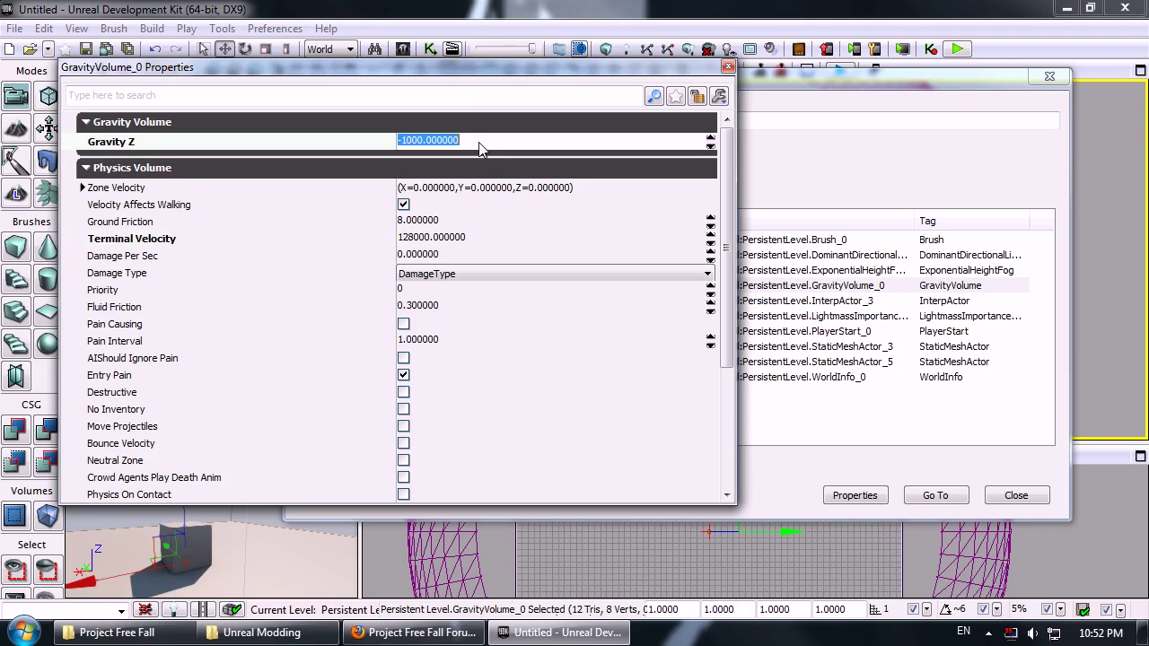
pyautogui.click(489, 238)
pyautogui.click(728, 67)
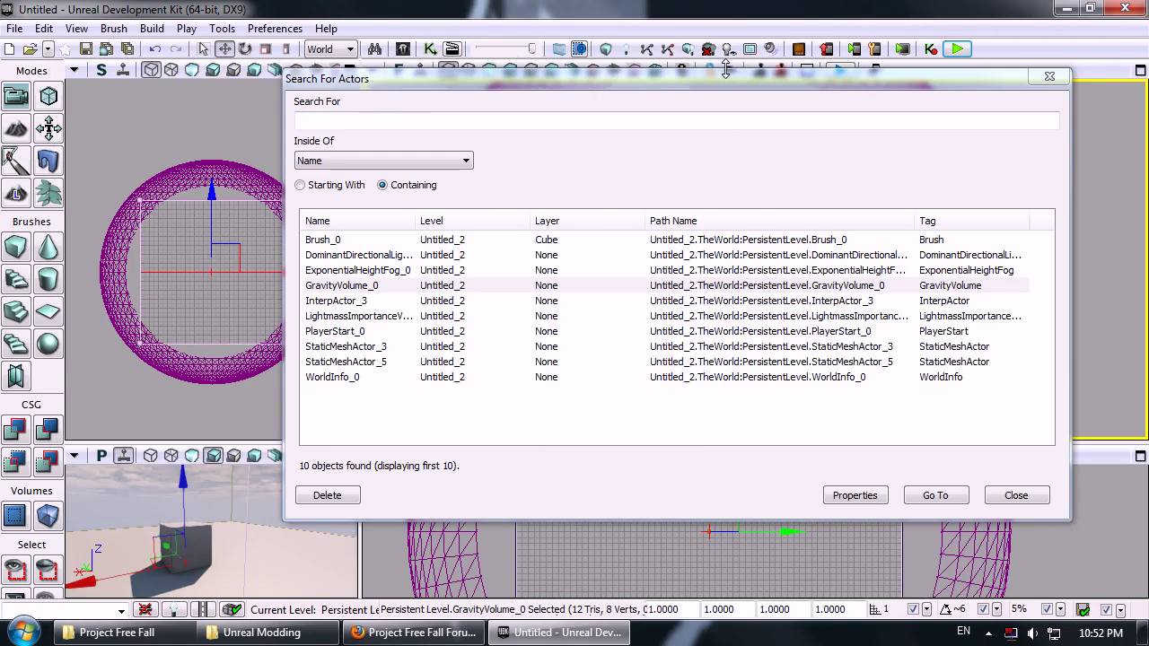
# - Play the level in the editor with the raised terminal velocity, testing high jumps and movement around the cube
pyautogui.click(958, 50)
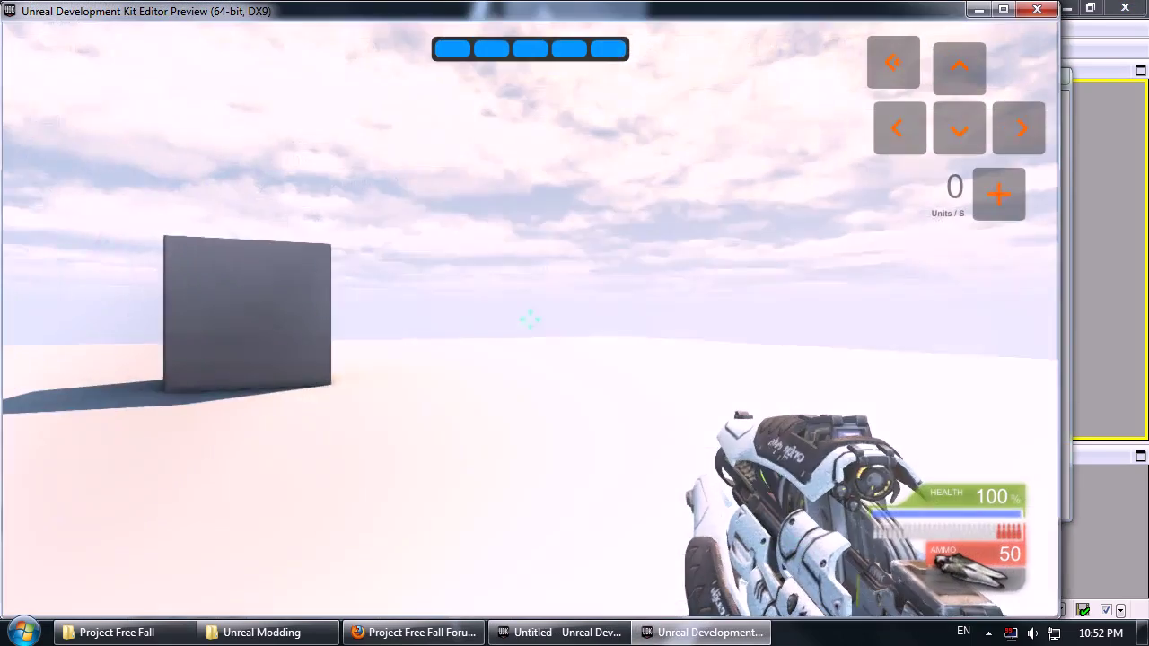
pyautogui.press('space')
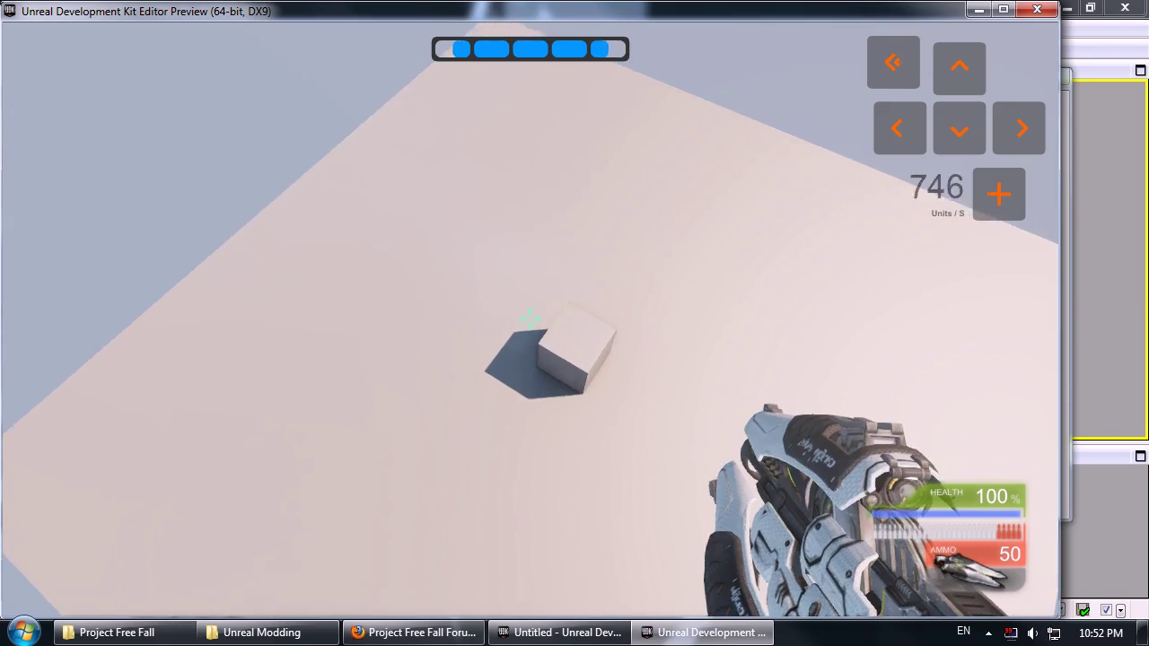
pyautogui.press('space')
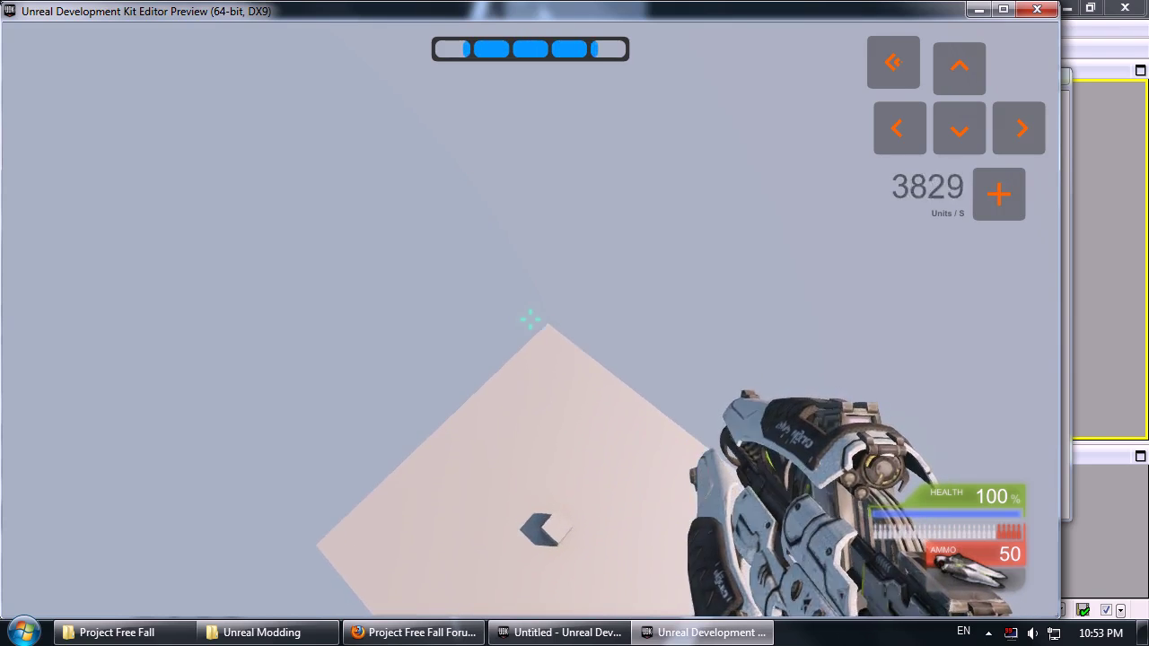
pyautogui.press('w')
pyautogui.press('d')
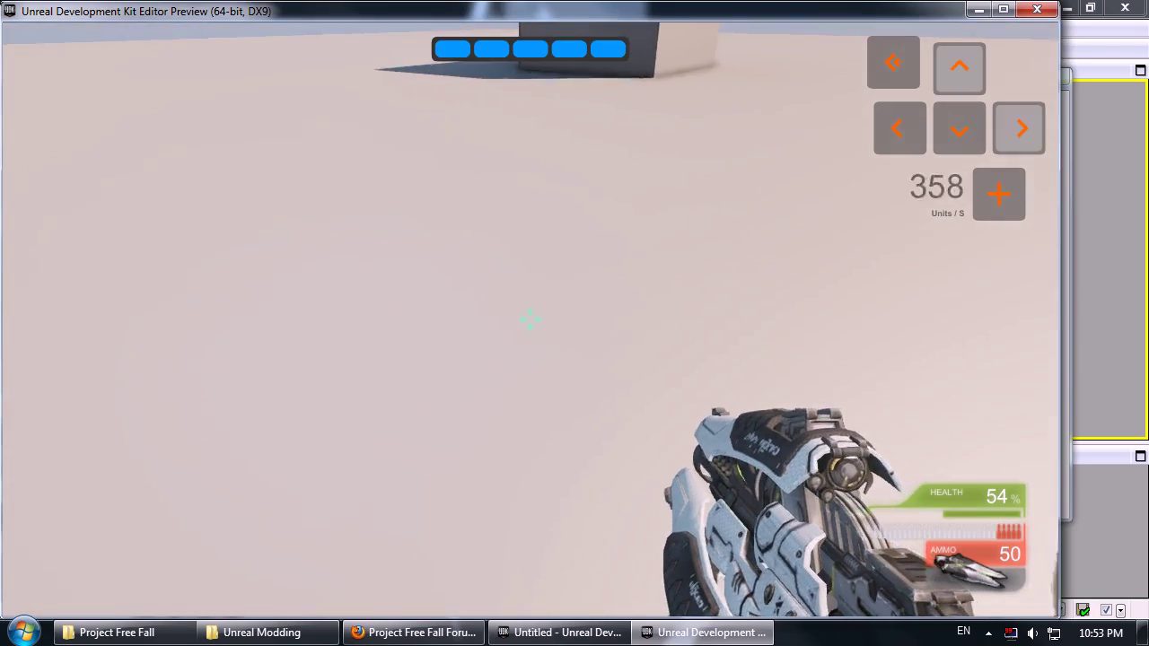
pyautogui.press('a')
pyautogui.press('s')
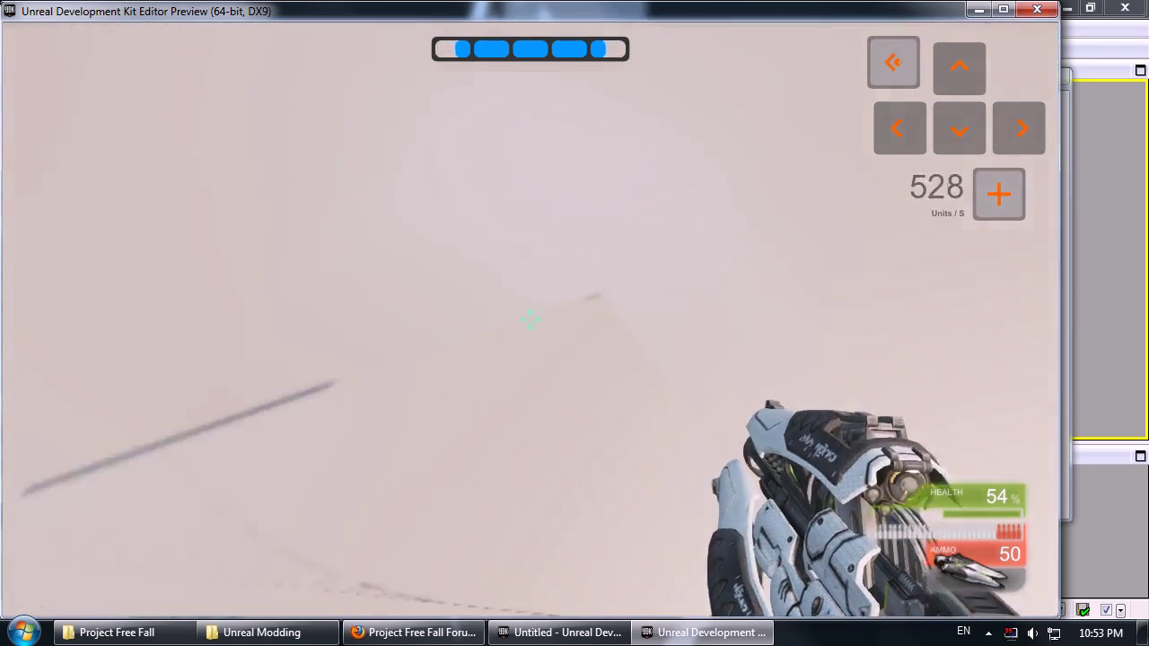
pyautogui.press('w')
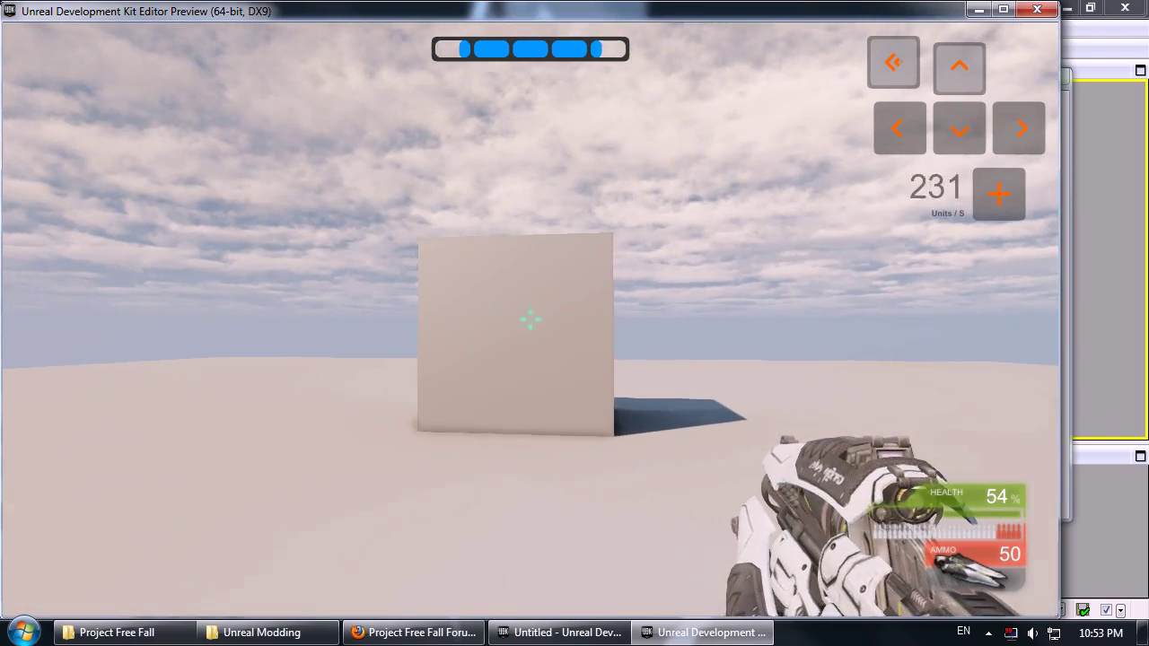
# - Test more jumps and landings beside the cube in the preview, and quit with the exit console command
pyautogui.press('space')
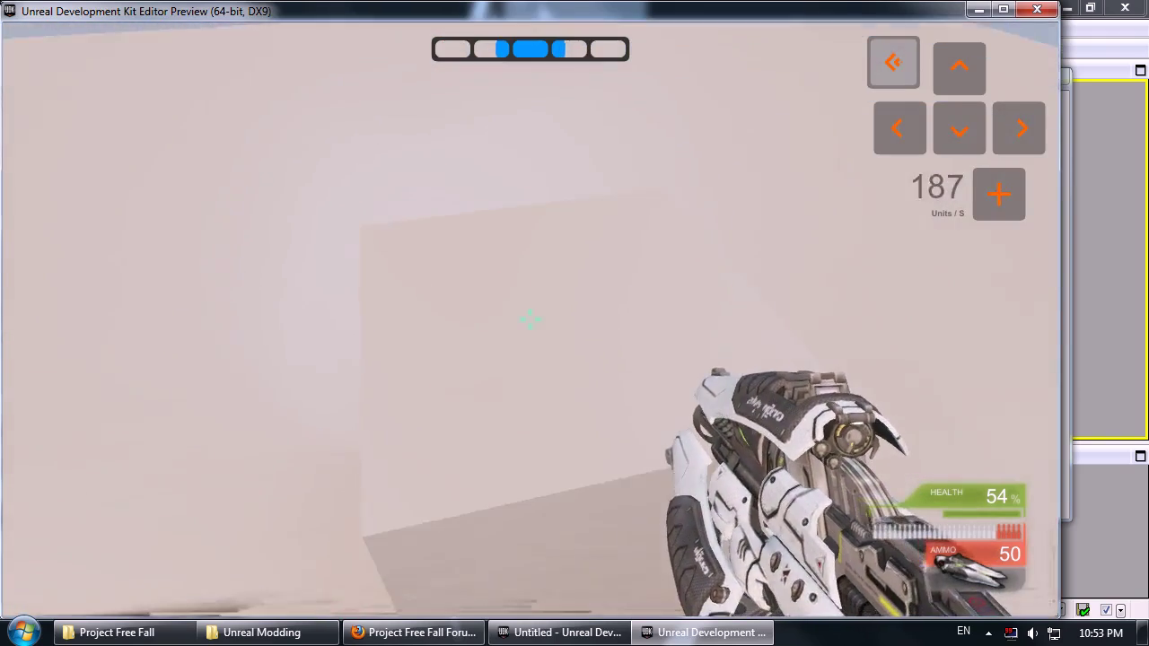
pyautogui.press('space')
pyautogui.press('s')
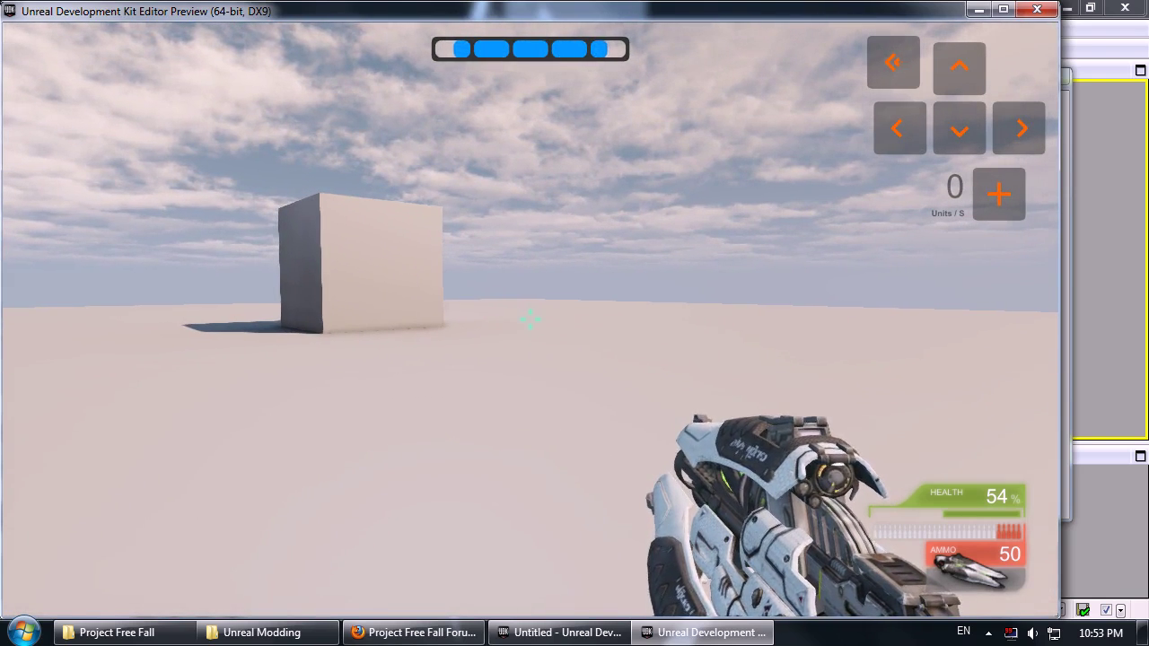
pyautogui.press('w')
pyautogui.press('space')
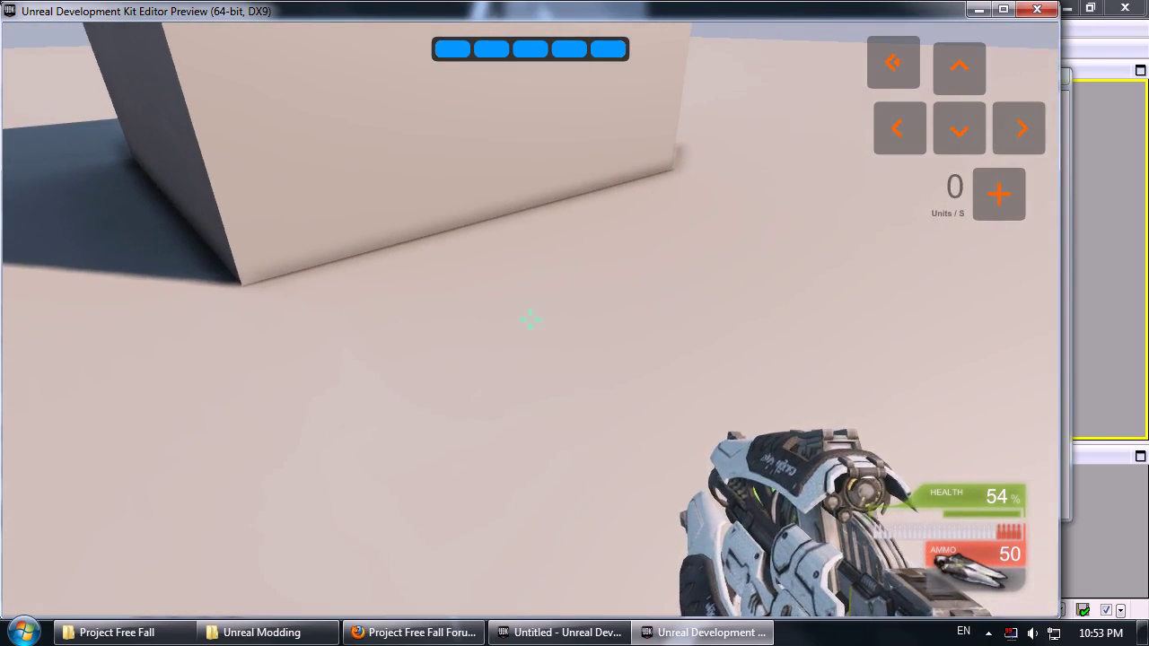
pyautogui.press('`')
pyautogui.write('exit')
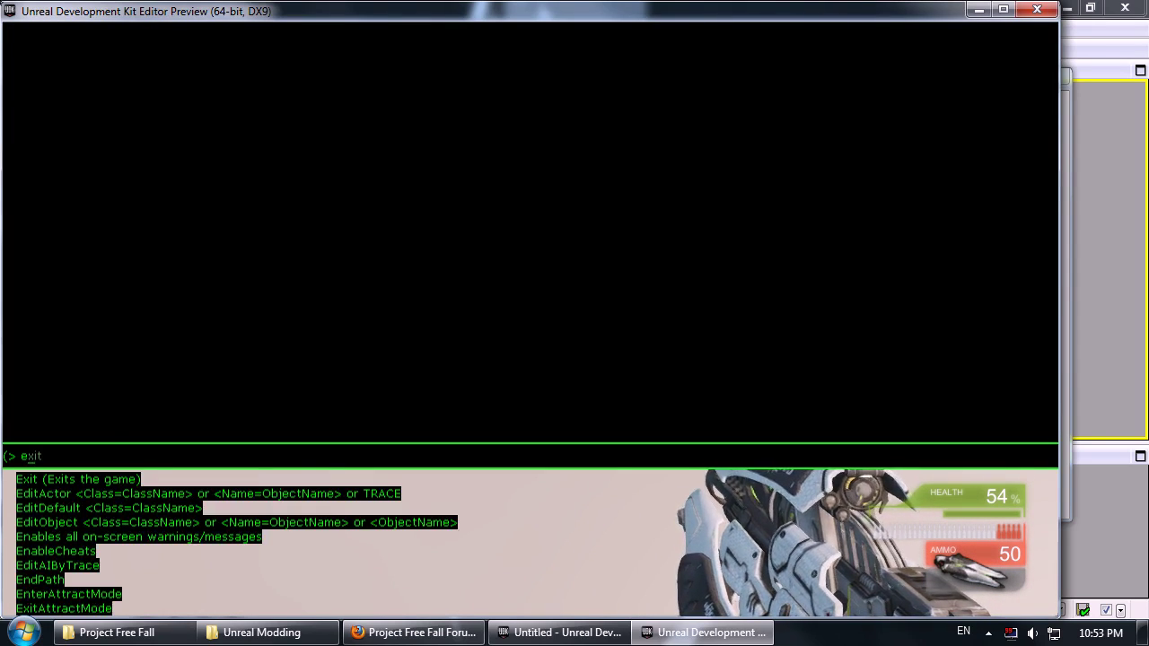
pyautogui.press('Return')
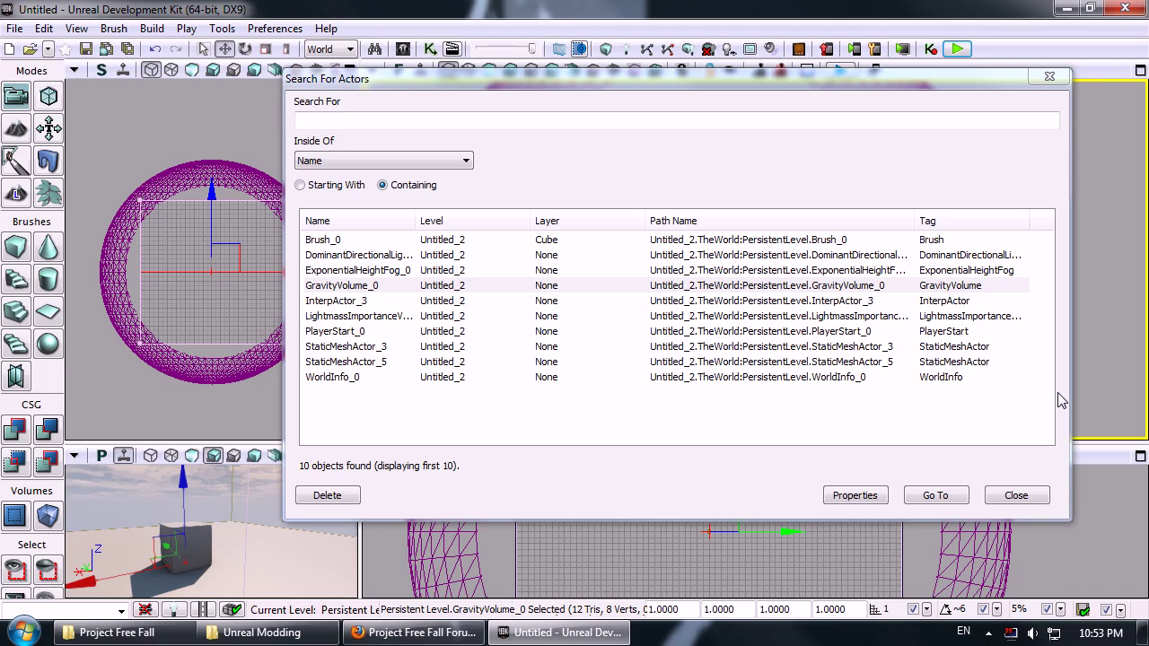
# - Close the actor search and exit the editor without saving the Untitled_2 package
pyautogui.click(1023, 501)
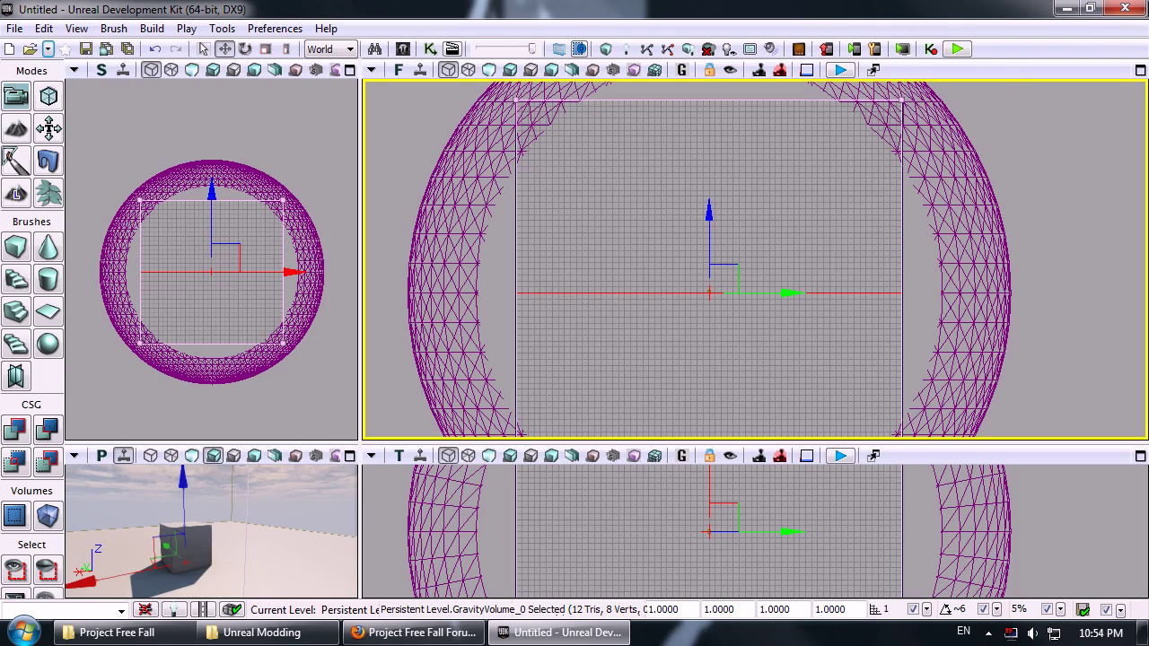
pyautogui.click(1125, 8)
pyautogui.click(628, 470)
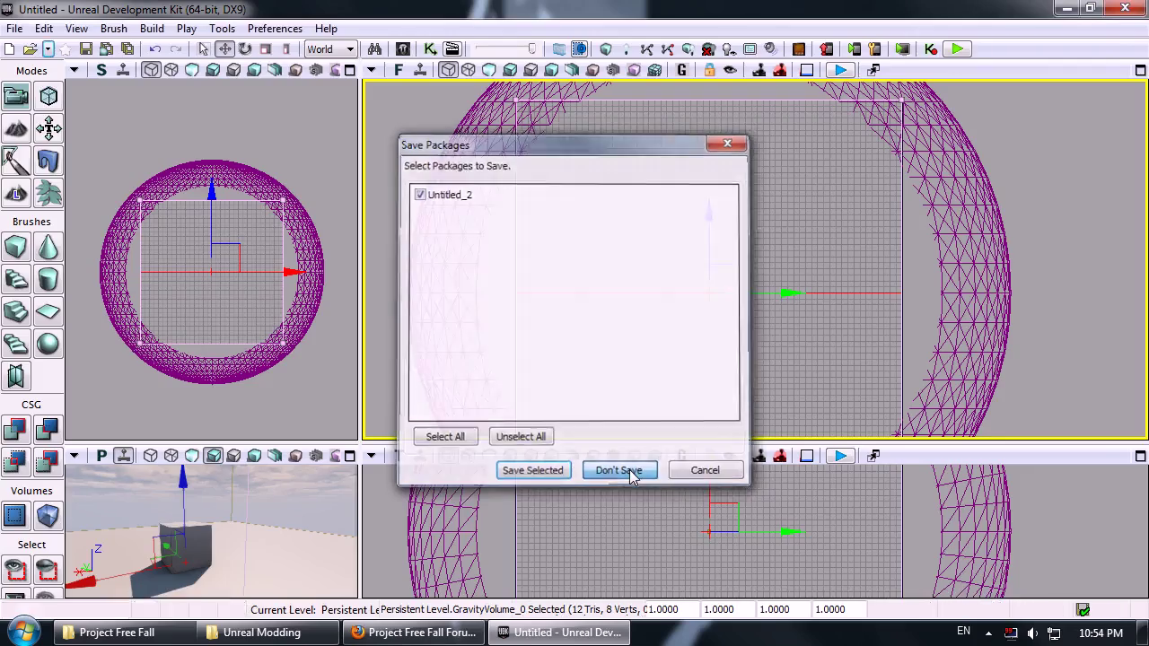
# - Search Windows for udk to relaunch the Unreal Development Kit editor, and dismiss the Content Browser window
pyautogui.press('super')
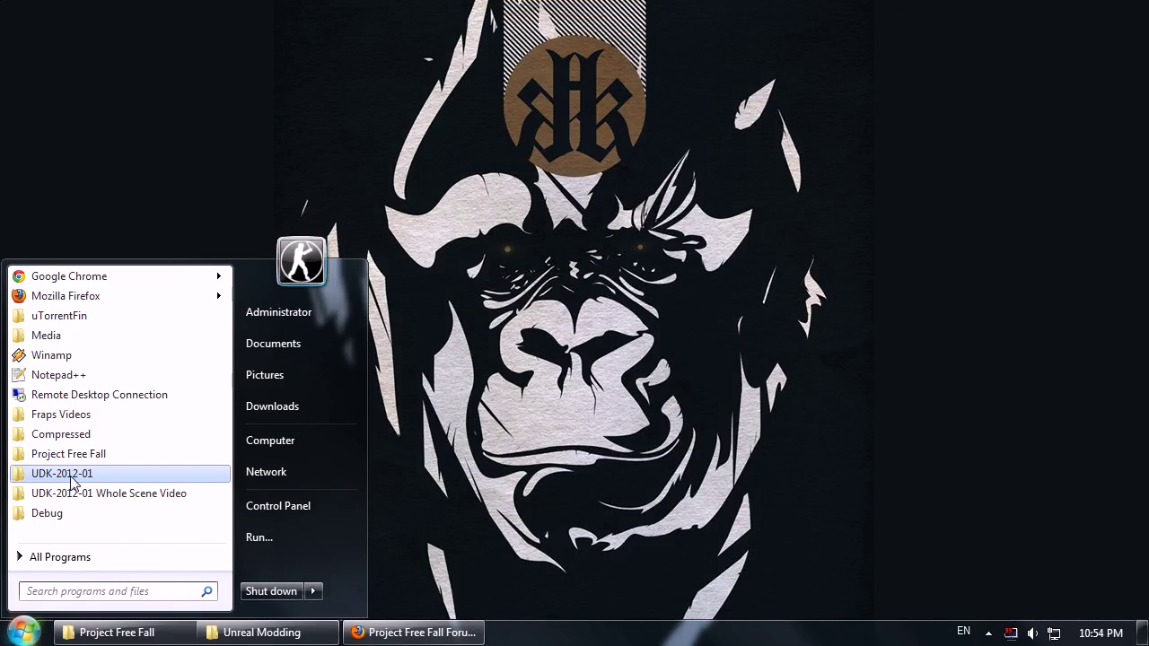
pyautogui.write('ud')
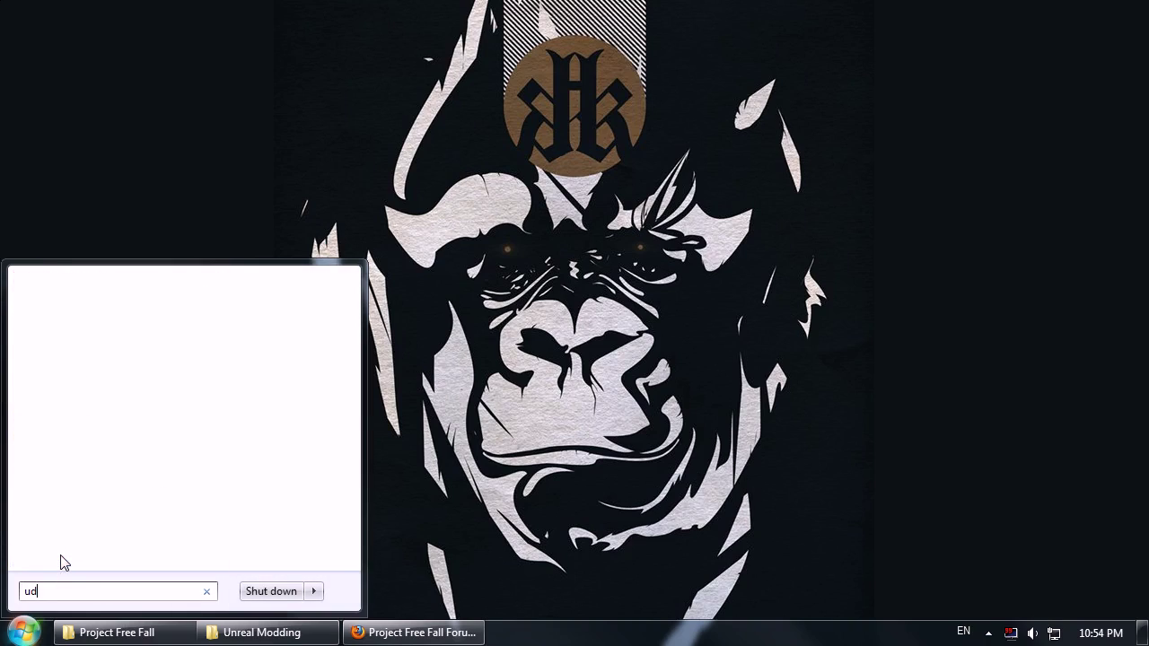
pyautogui.write('k')
pyautogui.click(119, 330)
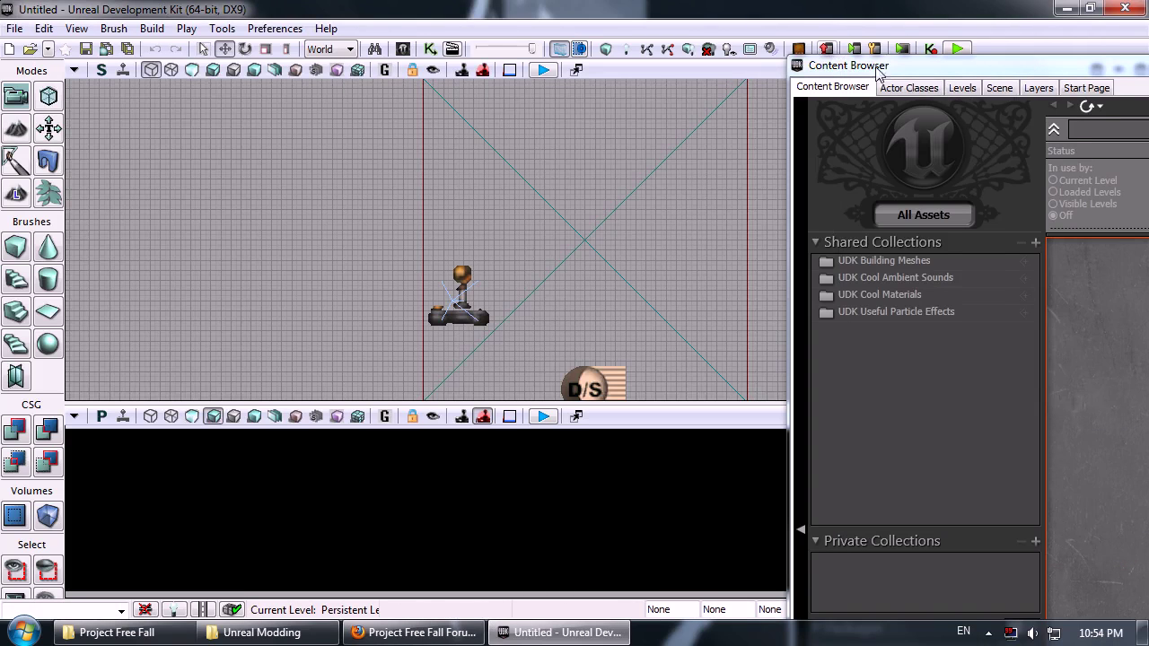
pyautogui.moveTo(876, 69); pyautogui.dragTo(543, 52)
pyautogui.moveTo(936, 54); pyautogui.dragTo(662, 45)
pyautogui.click(1016, 39)
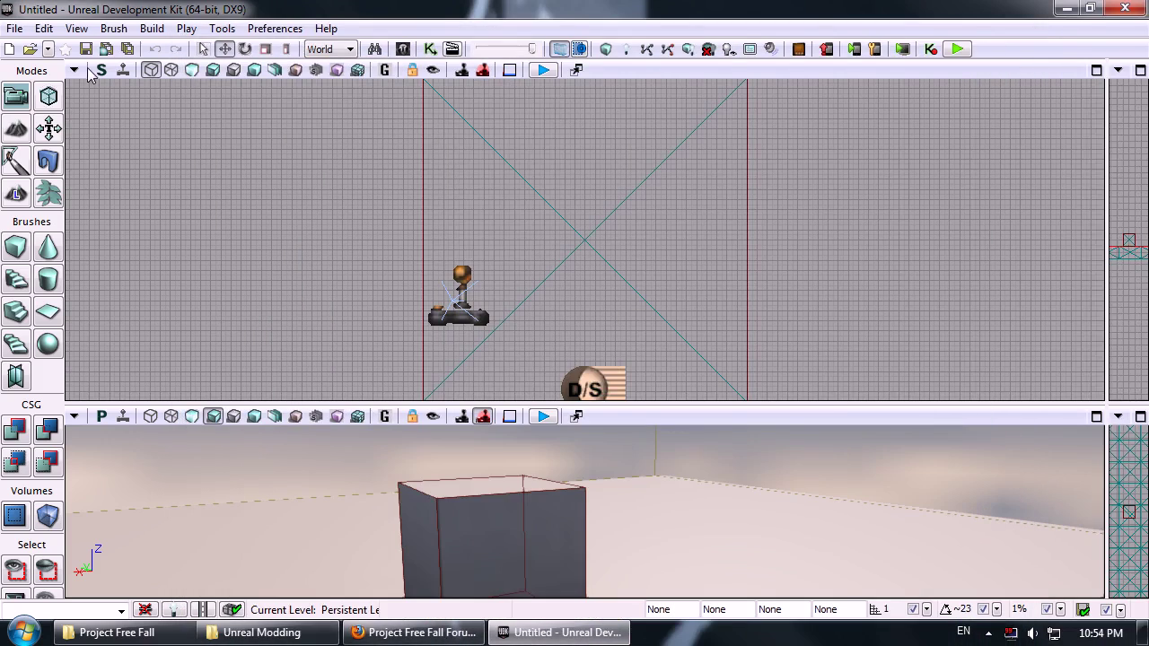
# - Open the recent map CTF-CityScape02.udk and maximize its perspective viewport
pyautogui.click(49, 48)
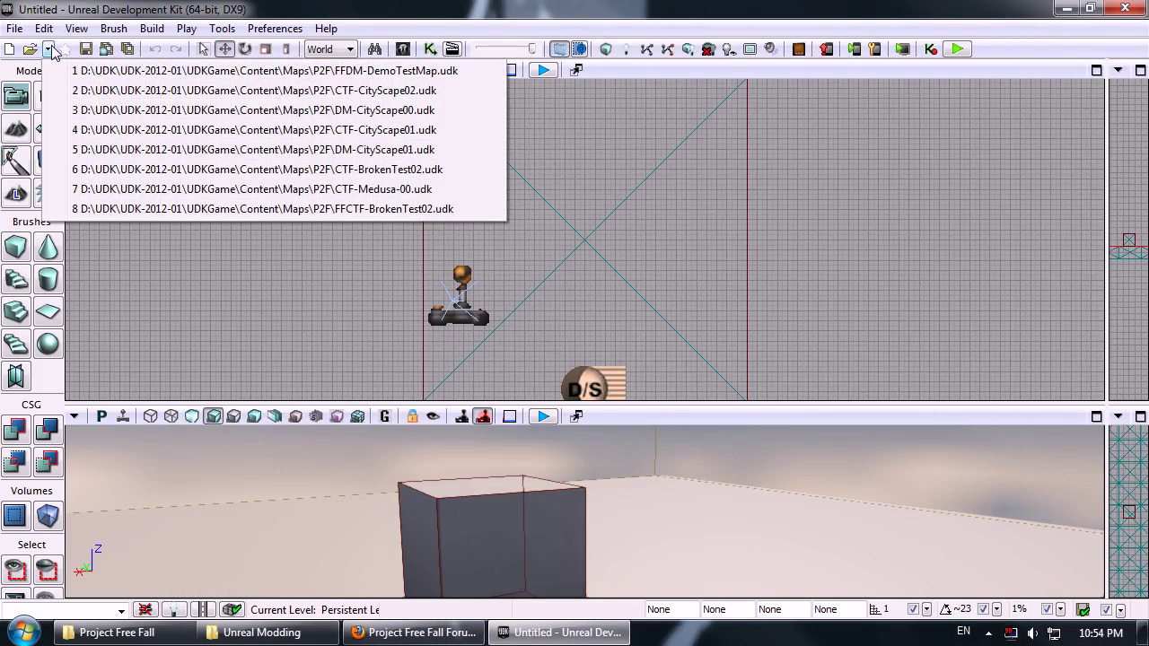
pyautogui.click(362, 90)
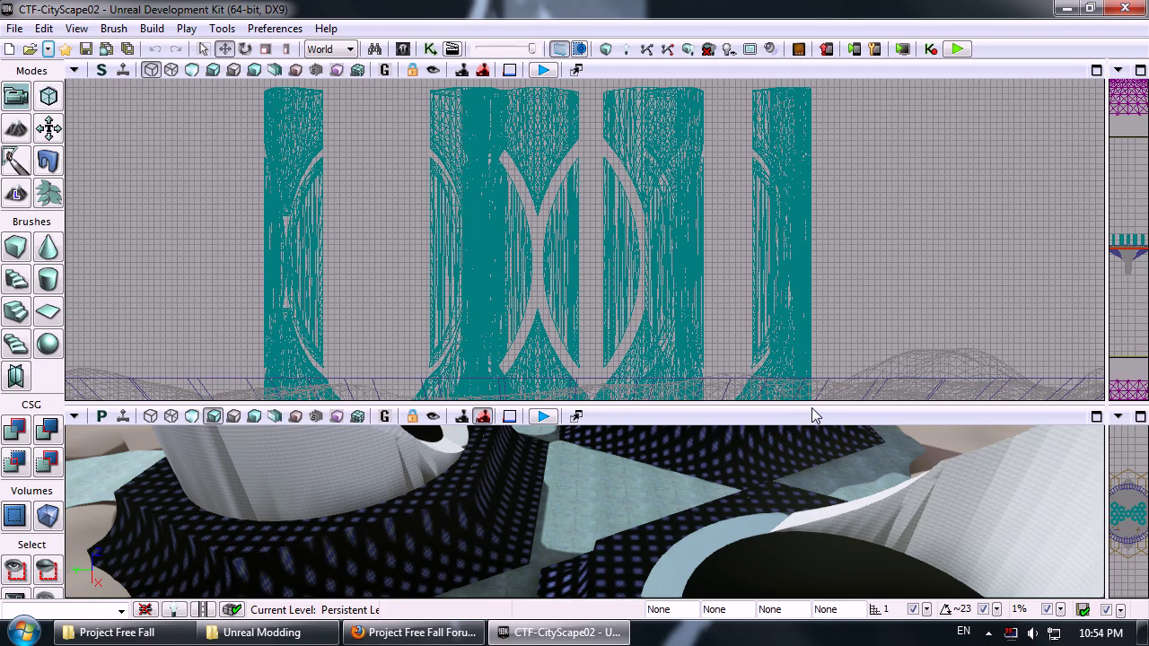
pyautogui.moveTo(812, 412); pyautogui.dragTo(810, 128)
pyautogui.click(1095, 141)
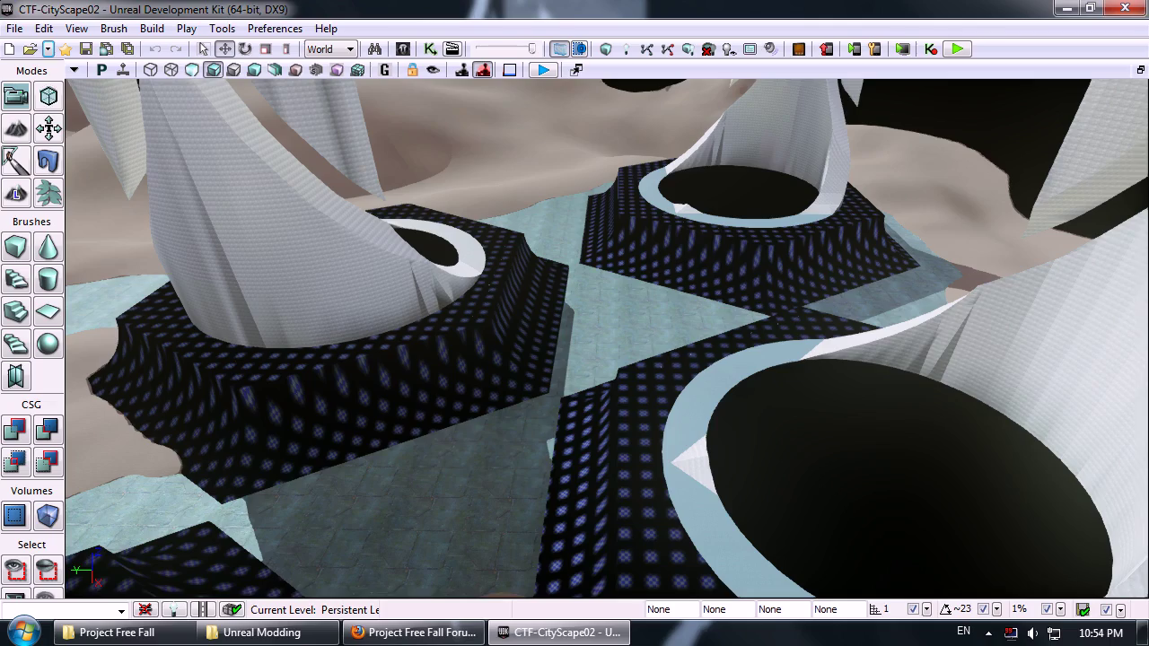
# - Fly to a team player start on the blue side, inspect its Team Number property, and close its properties
pyautogui.moveTo(607, 338); pyautogui.dragTo(574, 330)
pyautogui.moveTo(574, 330); pyautogui.dragTo(544, 337, button='right')
pyautogui.press('w')
pyautogui.scroll(5, 567, 321)
pyautogui.scroll(4, 607, 339)
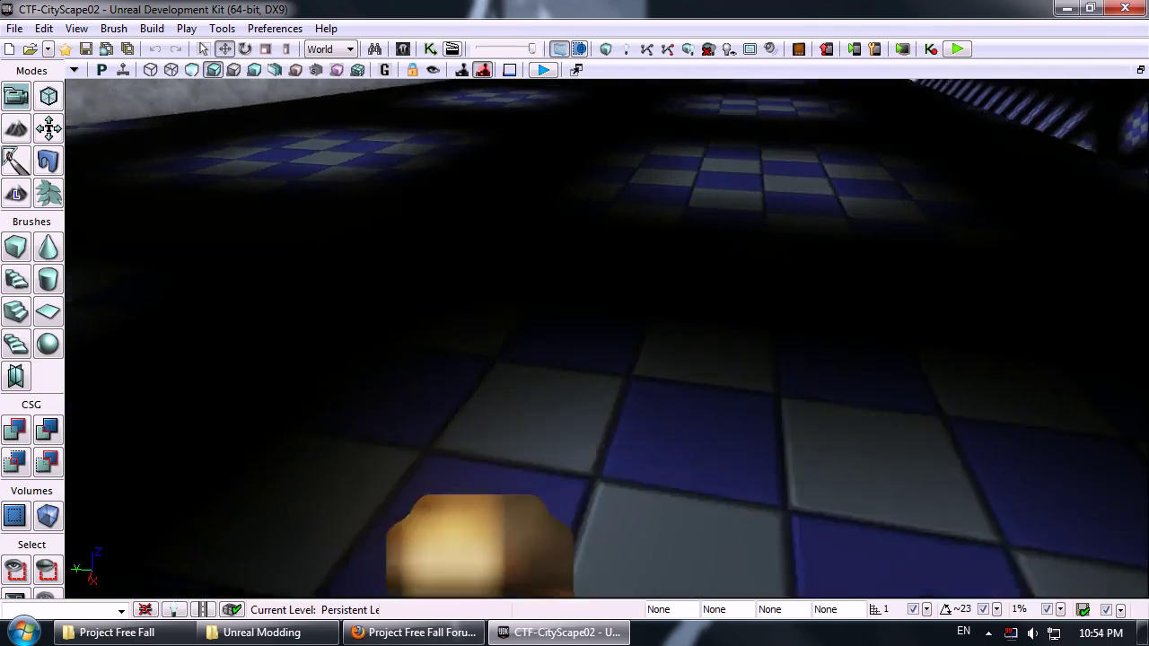
pyautogui.scroll(-4, 606, 338)
pyautogui.press('w')
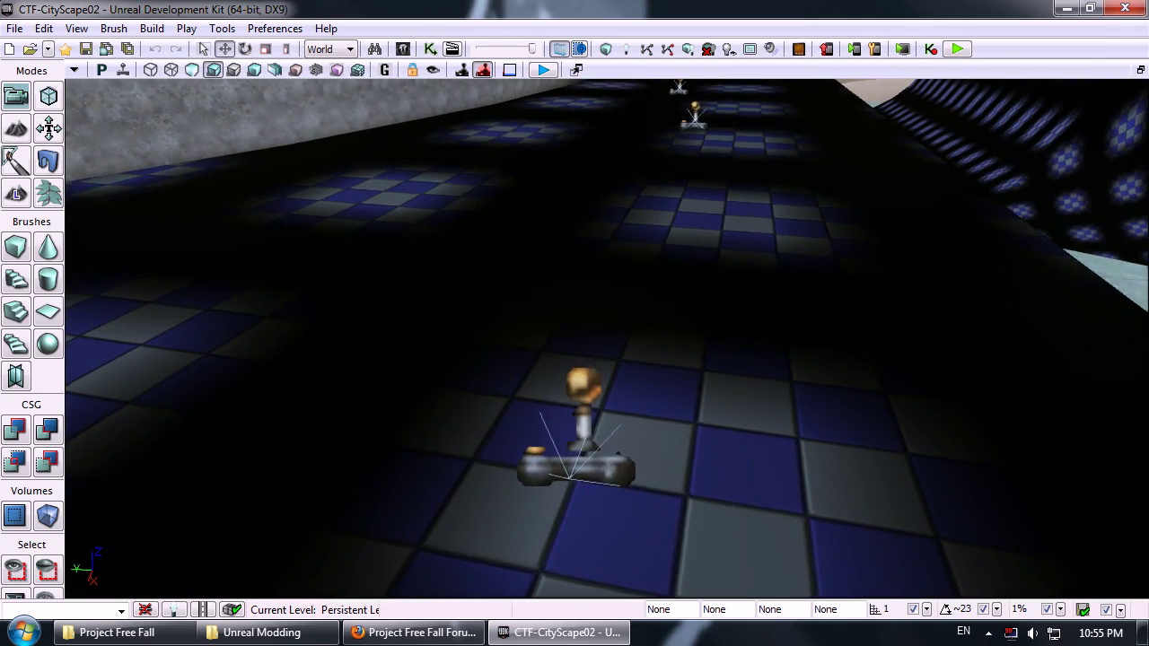
pyautogui.click(584, 388)
pyautogui.doubleClick(583, 387)
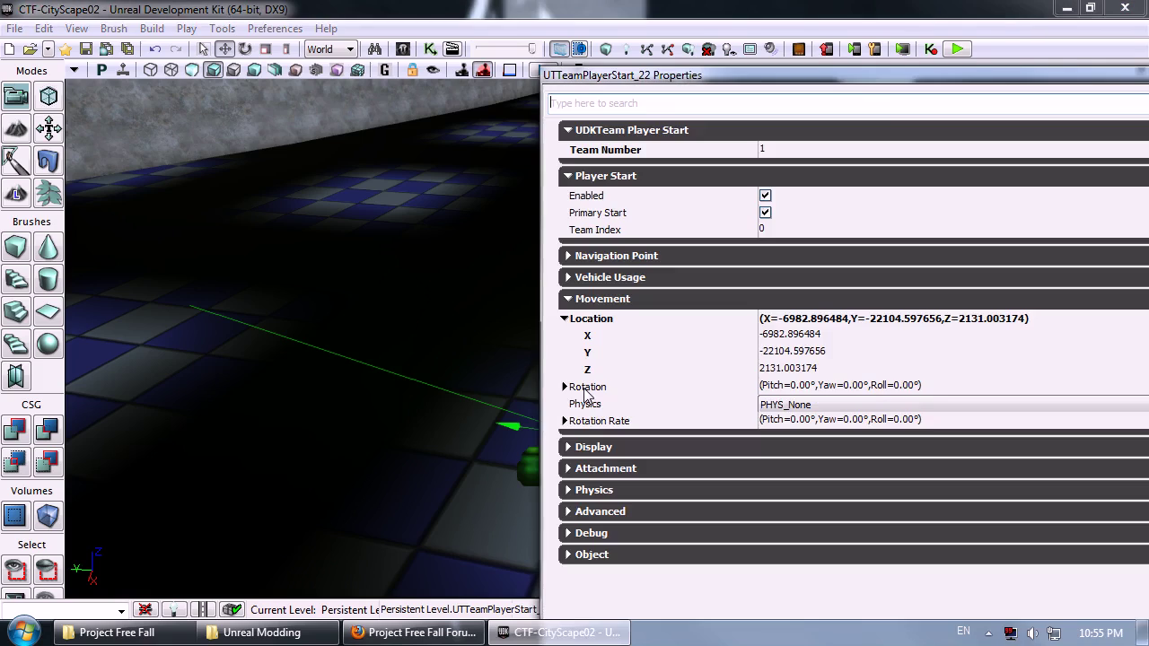
pyautogui.click(790, 150)
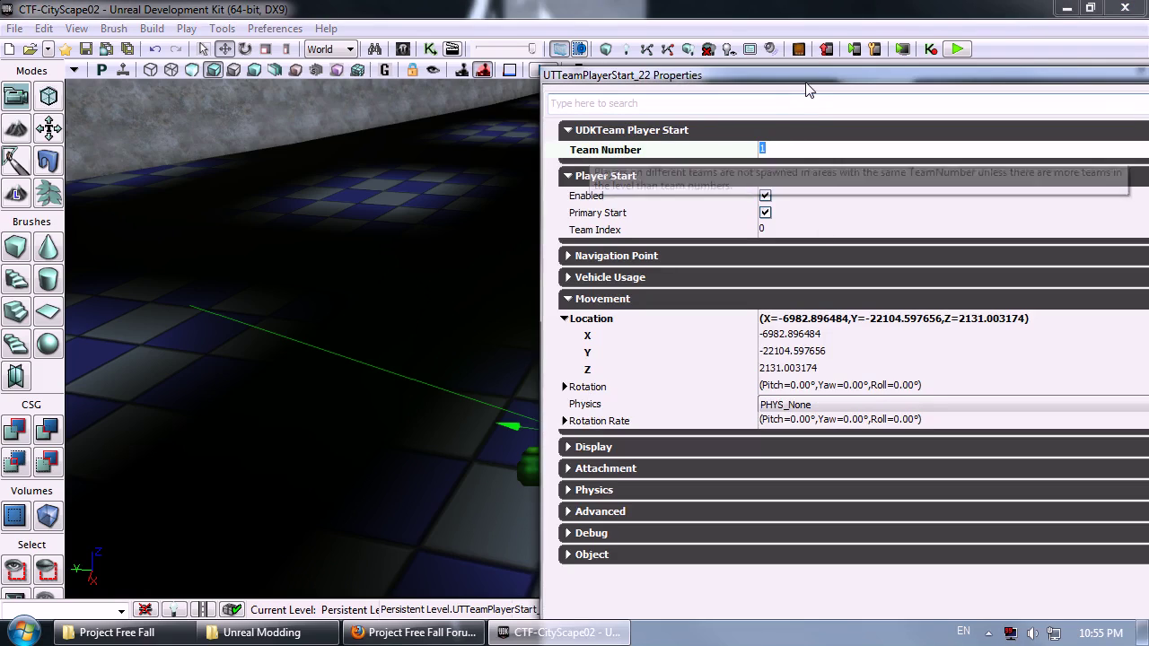
pyautogui.moveTo(813, 79); pyautogui.dragTo(272, 97)
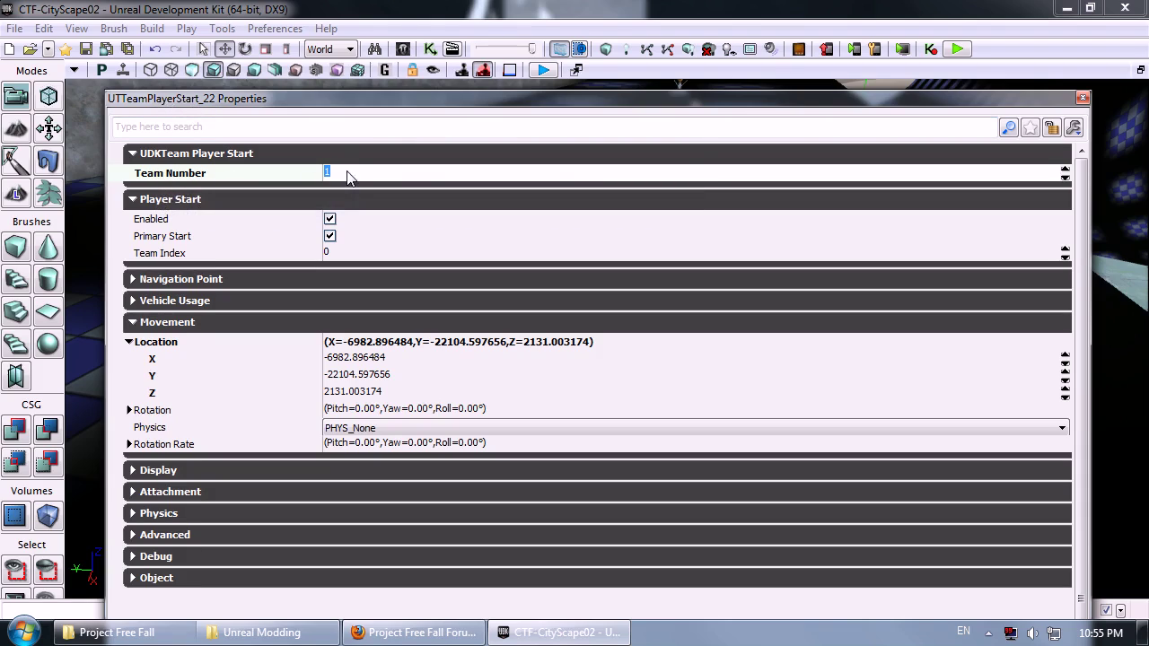
pyautogui.click(1082, 97)
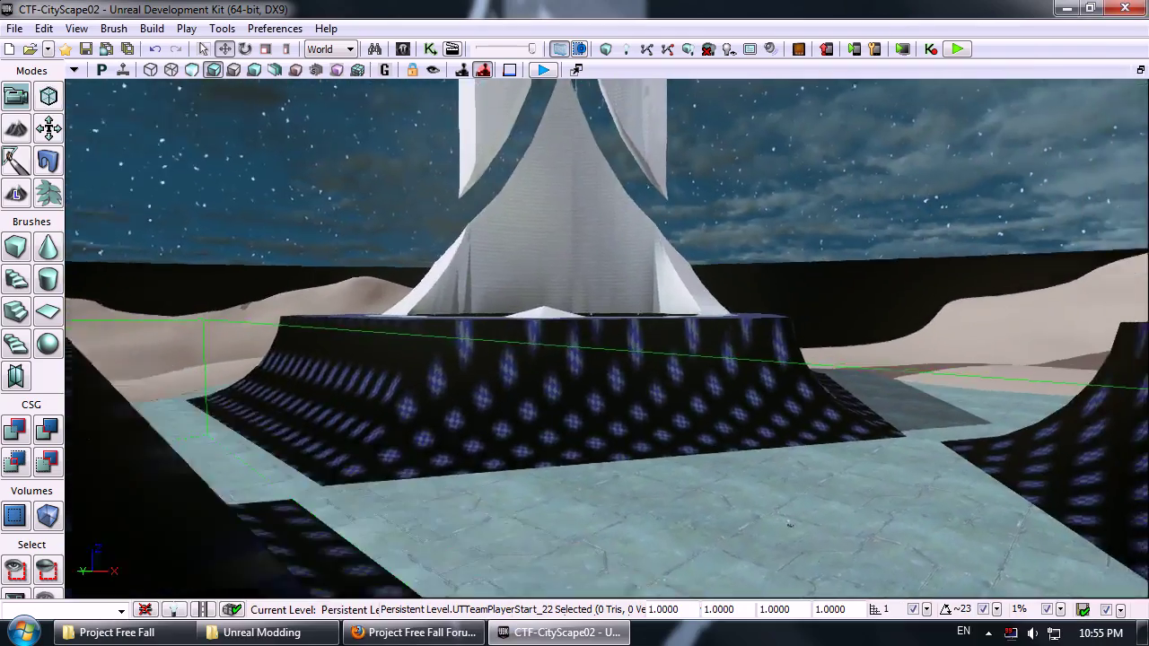
# - Inspect the properties of the blue CTF flag base on the ground between the towers, and close them
pyautogui.moveTo(606, 338); pyautogui.dragTo(677, 457, button='right')
pyautogui.click(646, 388)
pyautogui.doubleClick(628, 393)
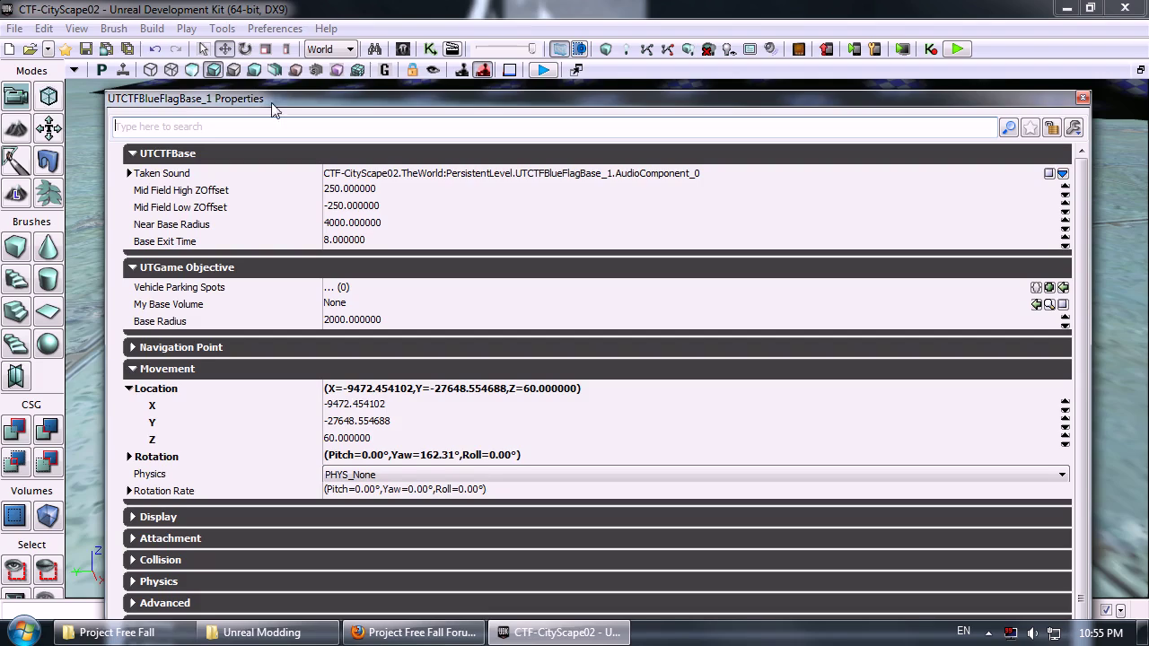
pyautogui.click(1082, 96)
# - Go to the row of player starts on the red side and check the nearest one's Team Number
pyautogui.moveTo(606, 338); pyautogui.dragTo(525, 407, button='right')
pyautogui.moveTo(603, 302); pyautogui.dragTo(590, 533, button='right')
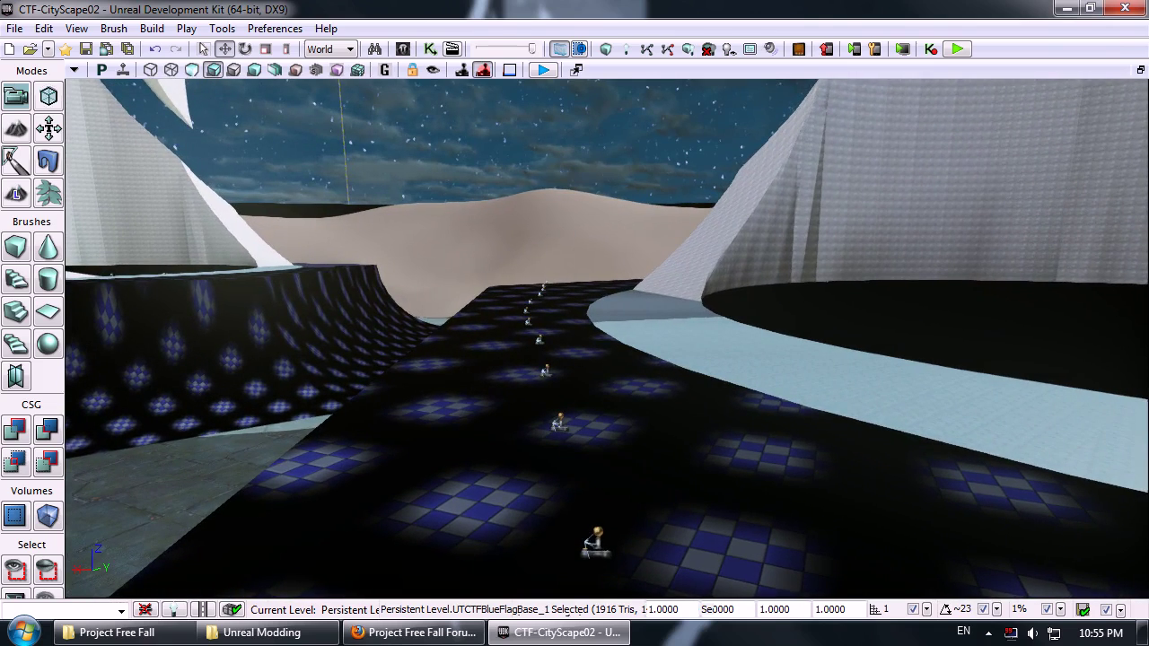
pyautogui.click(590, 537)
pyautogui.doubleClick(600, 541)
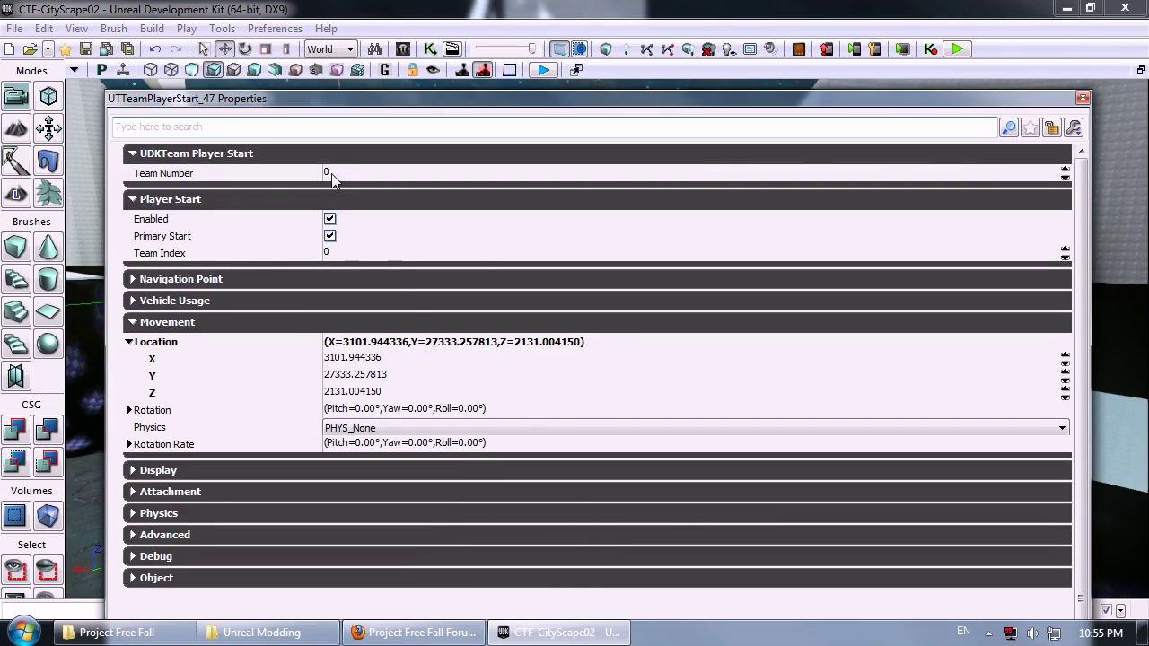
pyautogui.click(1082, 97)
# - Inspect the properties of the red CTF flag base, and close them
pyautogui.moveTo(668, 314); pyautogui.dragTo(514, 355, button='right')
pyautogui.click(516, 358)
pyautogui.doubleClick(494, 334)
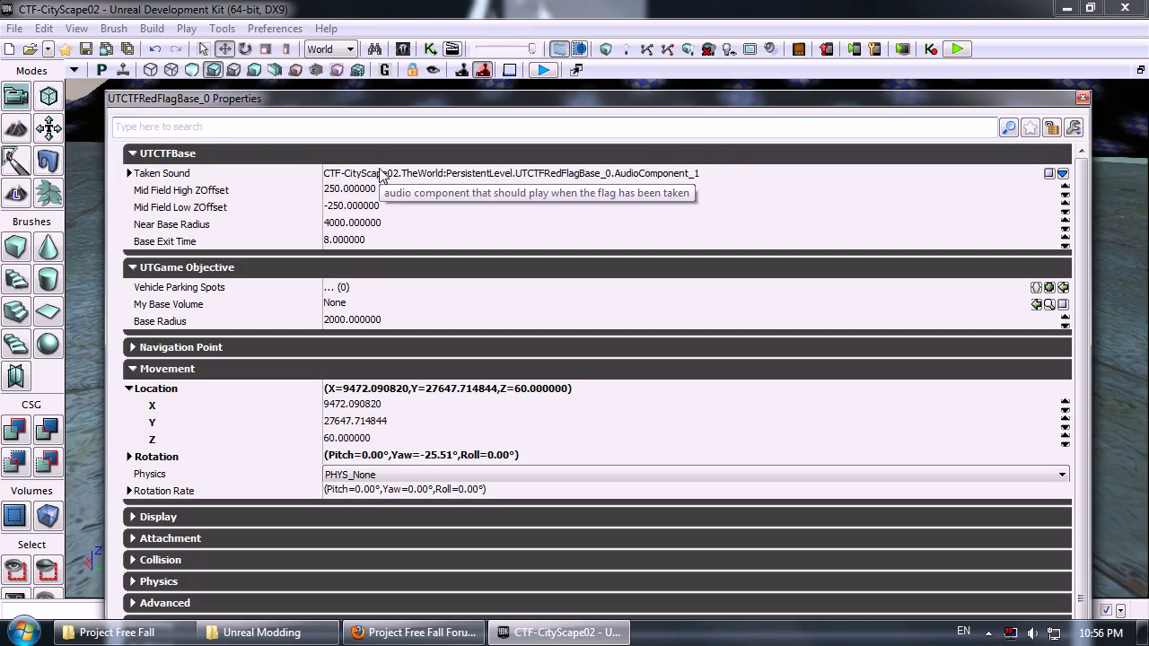
pyautogui.click(1082, 98)
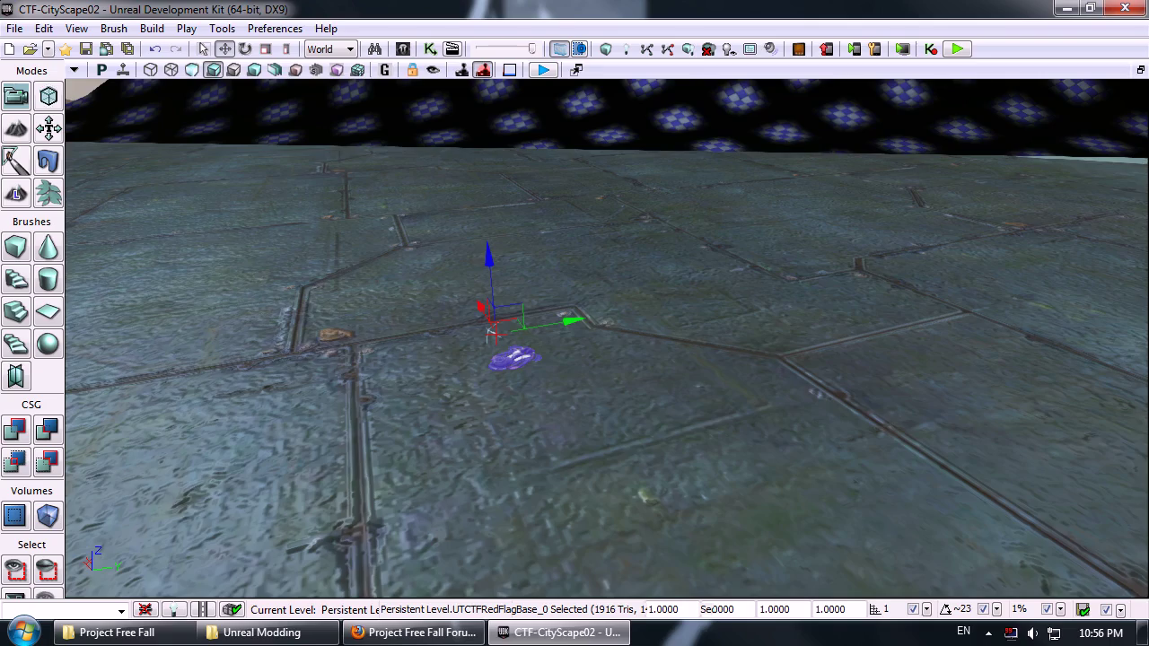
pyautogui.moveTo(606, 337); pyautogui.dragTo(450, 278, button='right')
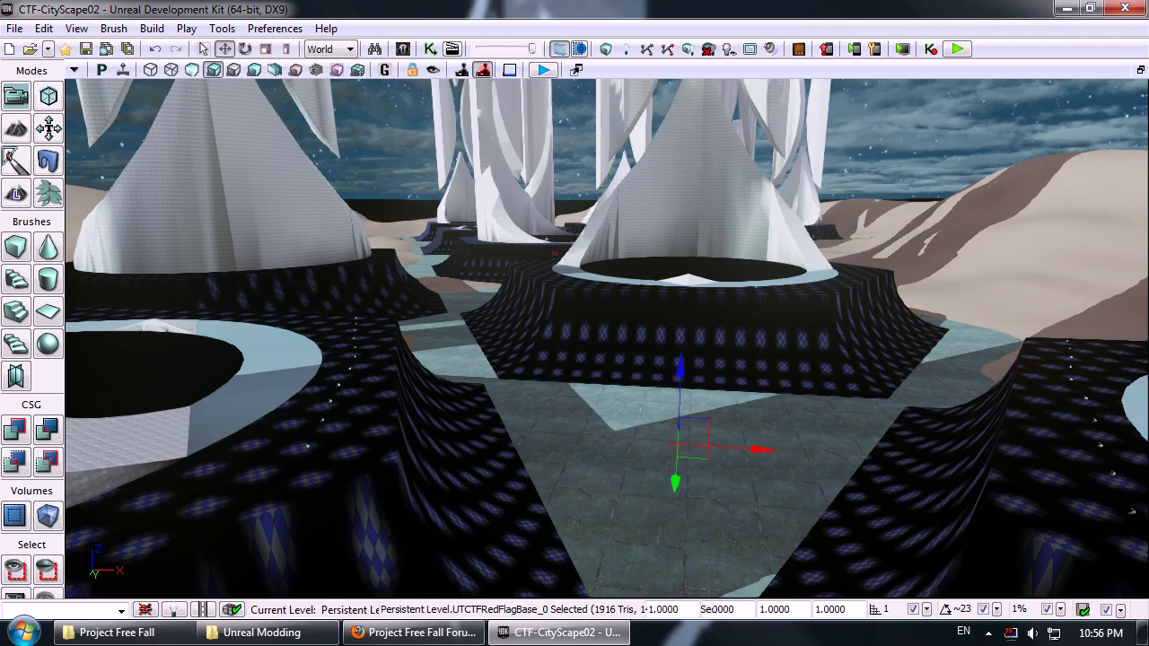
pyautogui.moveTo(450, 278); pyautogui.dragTo(449, 251, button='right')
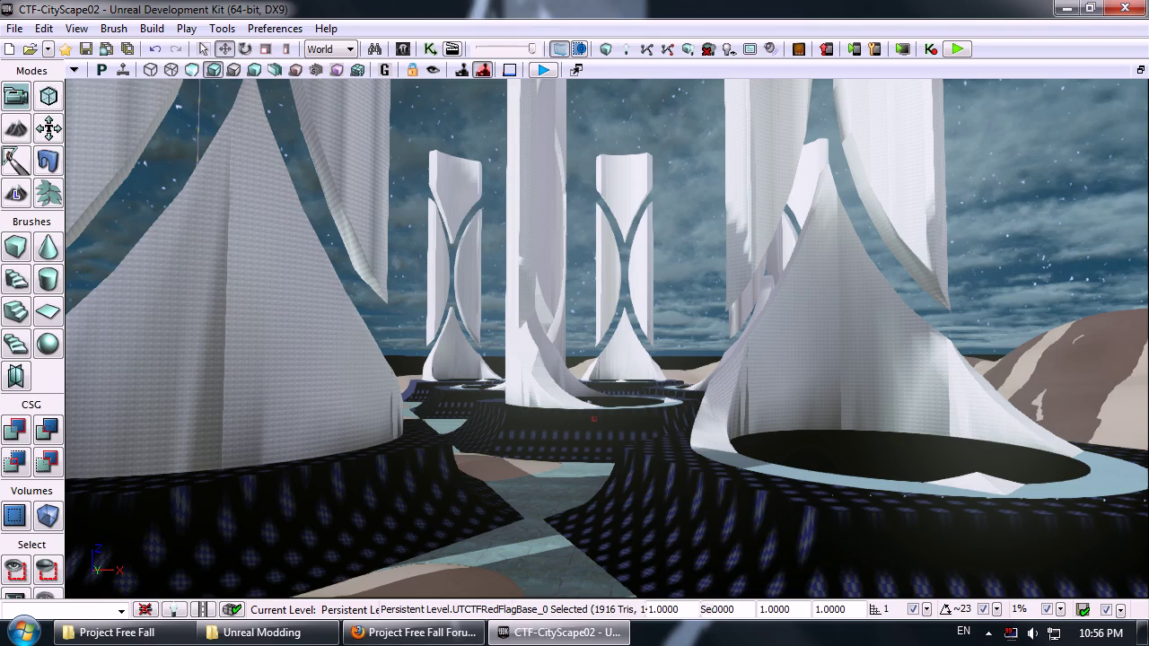
pyautogui.moveTo(605, 338)
pyautogui.mouseDown(button='right')
pyautogui.moveTo(637, 269)
pyautogui.moveTo(673, 238)
pyautogui.moveTo(587, 278)
pyautogui.moveTo(599, 297)
pyautogui.moveTo(556, 395)
pyautogui.moveTo(585, 382)
pyautogui.moveTo(594, 345)
pyautogui.moveTo(583, 348)
pyautogui.moveTo(609, 330)
pyautogui.moveTo(594, 307)
pyautogui.moveTo(601, 341)
pyautogui.moveTo(607, 332)
pyautogui.mouseUp(button='right')
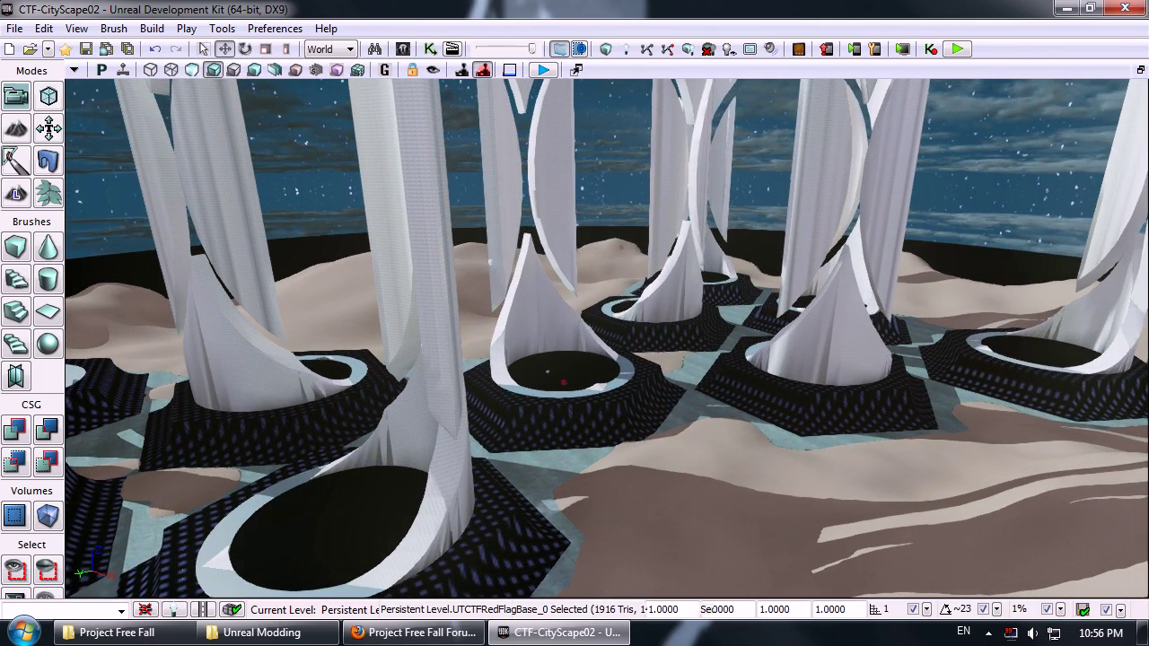
pyautogui.moveTo(606, 332)
pyautogui.mouseDown(button='right')
pyautogui.moveTo(594, 396)
pyautogui.moveTo(507, 362)
pyautogui.moveTo(525, 350)
pyautogui.moveTo(518, 336)
pyautogui.moveTo(605, 334)
pyautogui.mouseUp(button='right')
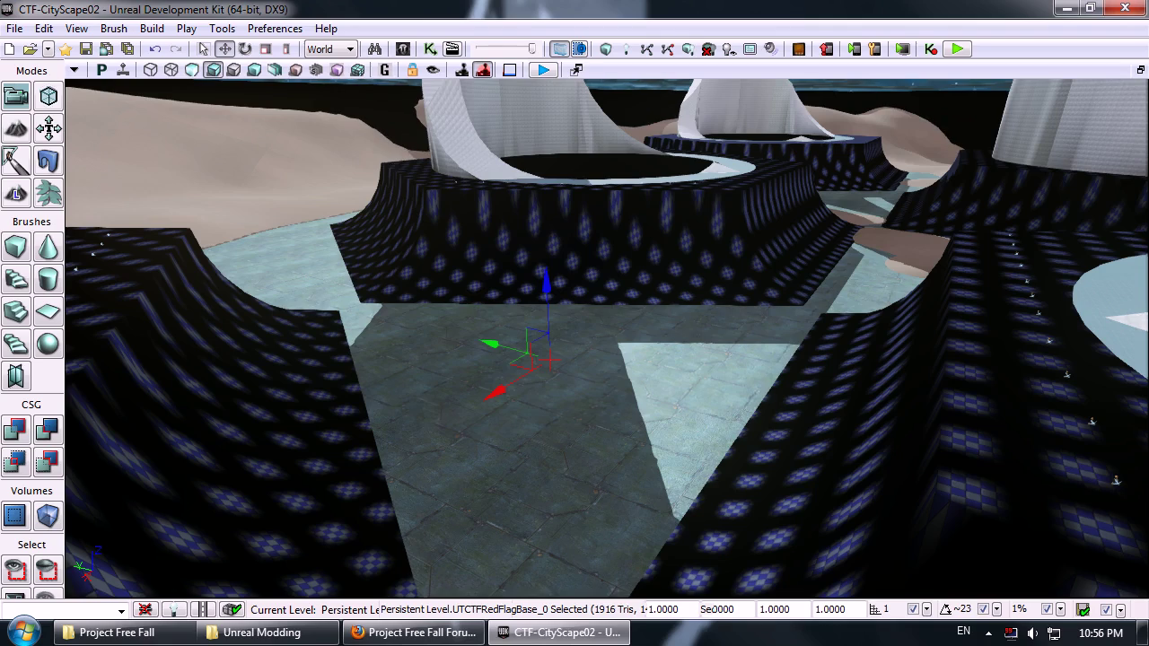